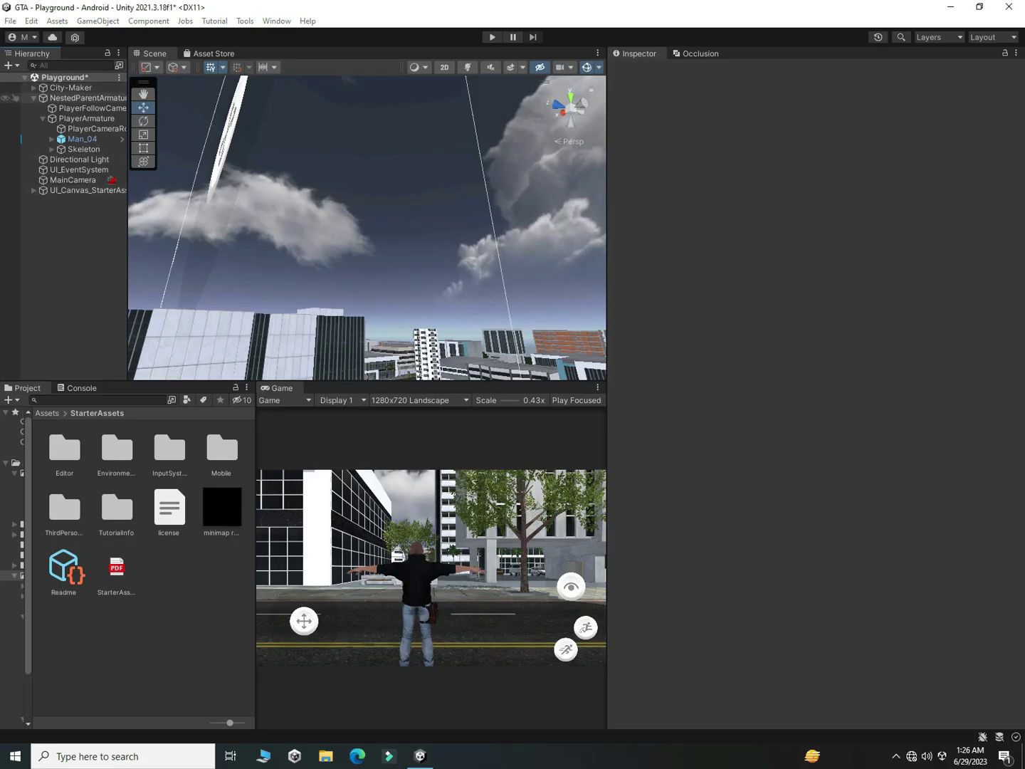
Add a UI Raw Image to the scene's canvas and name it Minimap.
{"action": "left_click", "coordinate": [34, 98]}
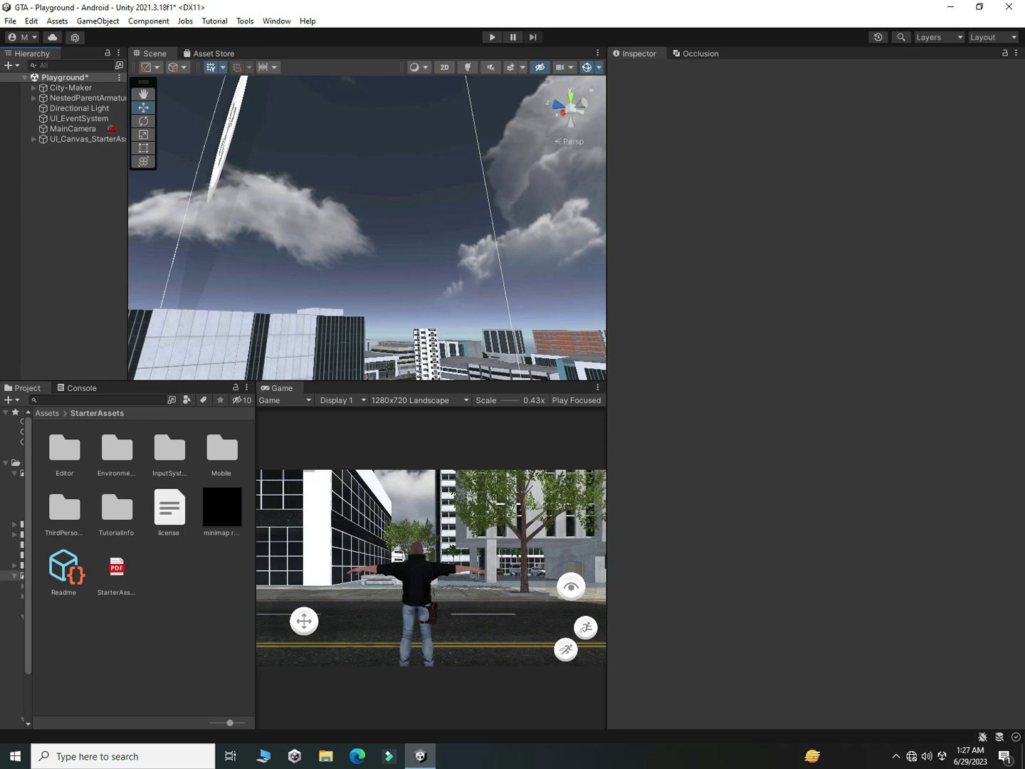
{"action": "right_click", "coordinate": [54, 183]}
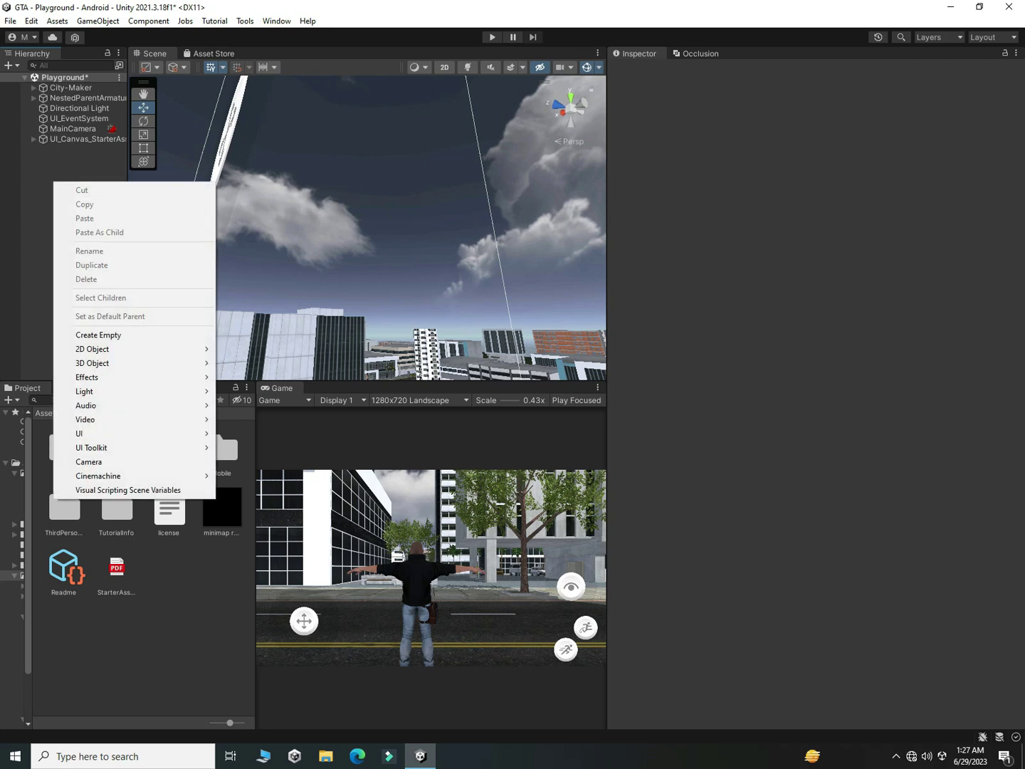
{"action": "mouse_move", "coordinate": [136, 434]}
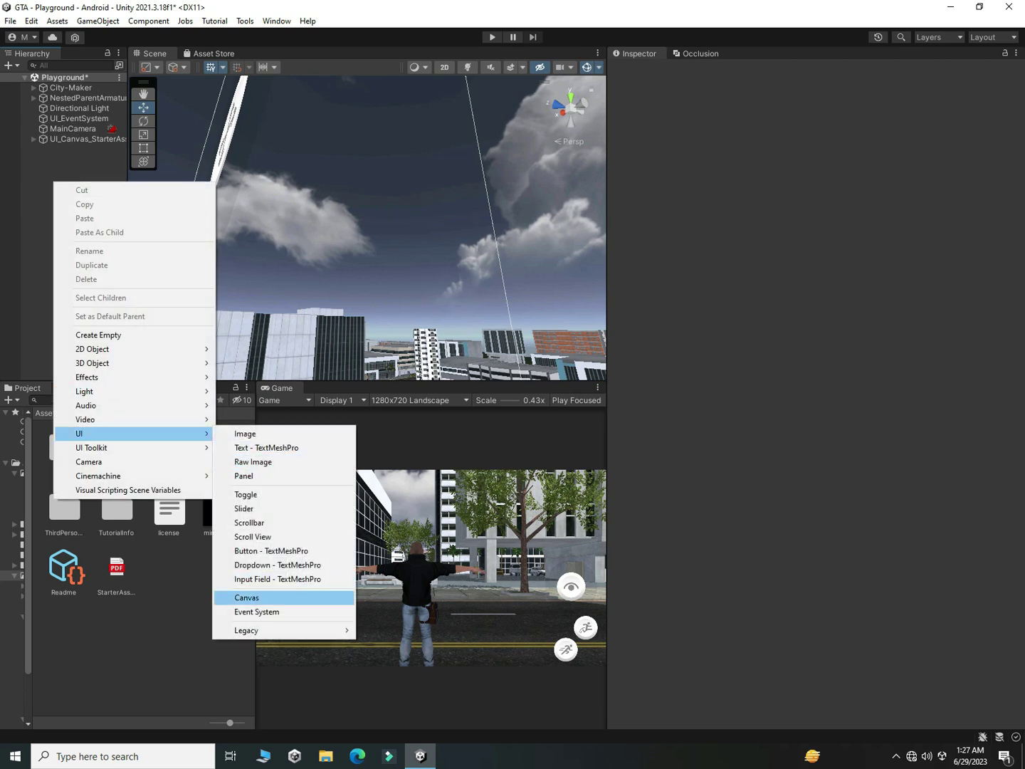
{"action": "left_click", "coordinate": [253, 463]}
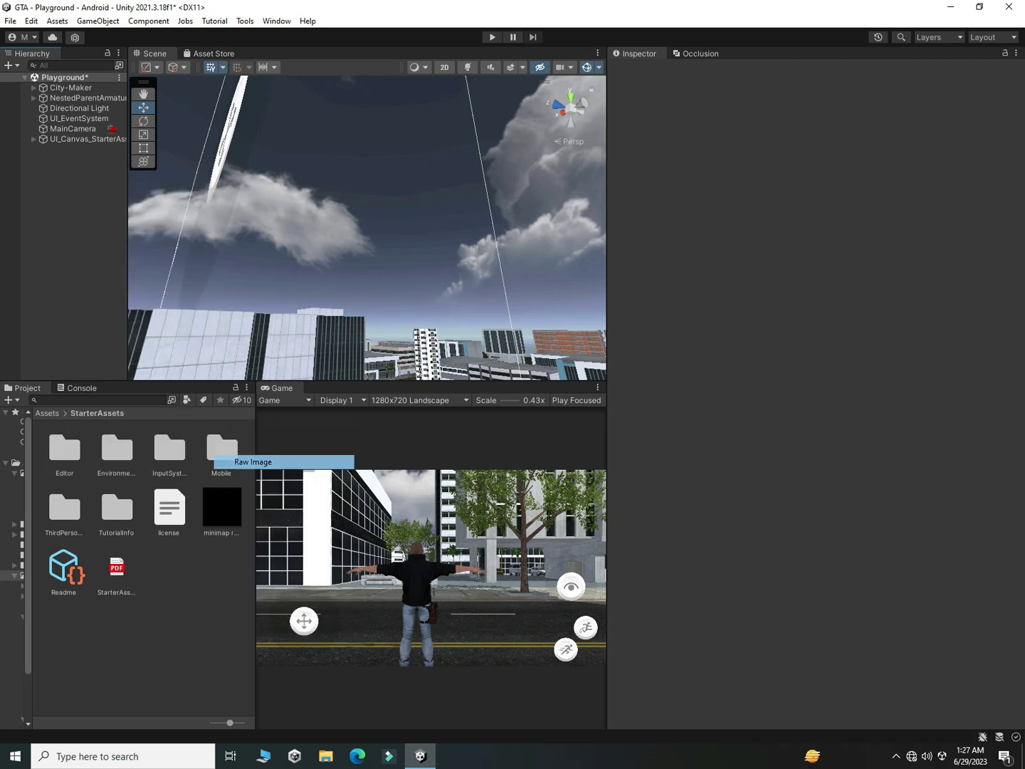
{"action": "type", "text": "Mi"}
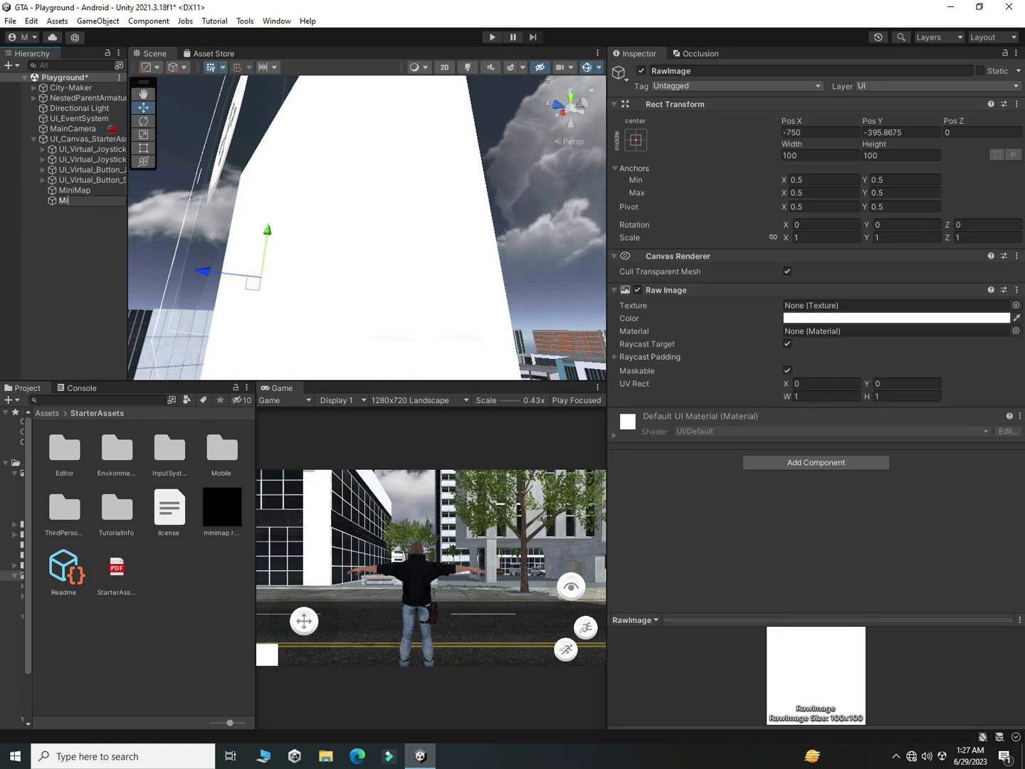
{"action": "type", "text": "nimap"}
{"action": "key", "text": "Return"}
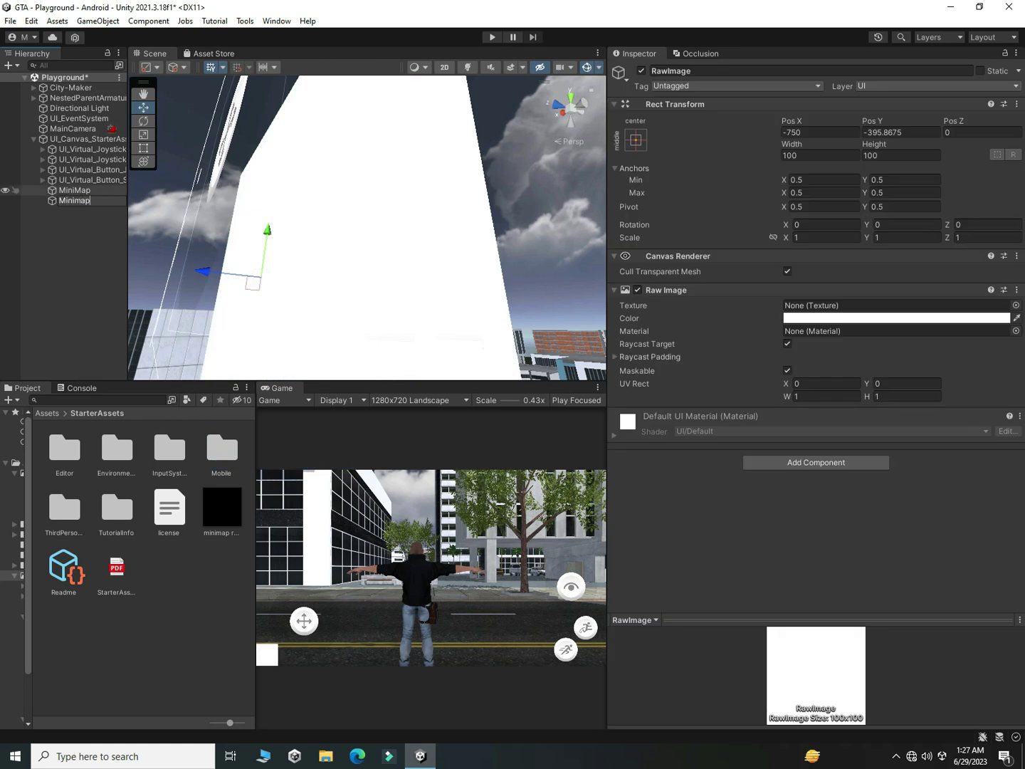
Delete the old MiniMap object from the canvas and the old minimap render texture from the StarterAssets folder.
{"action": "left_click", "coordinate": [71, 190]}
{"action": "key", "text": "Delete"}
{"action": "left_click", "coordinate": [221, 509]}
{"action": "key", "text": "Delete"}
{"action": "key", "text": "Return"}
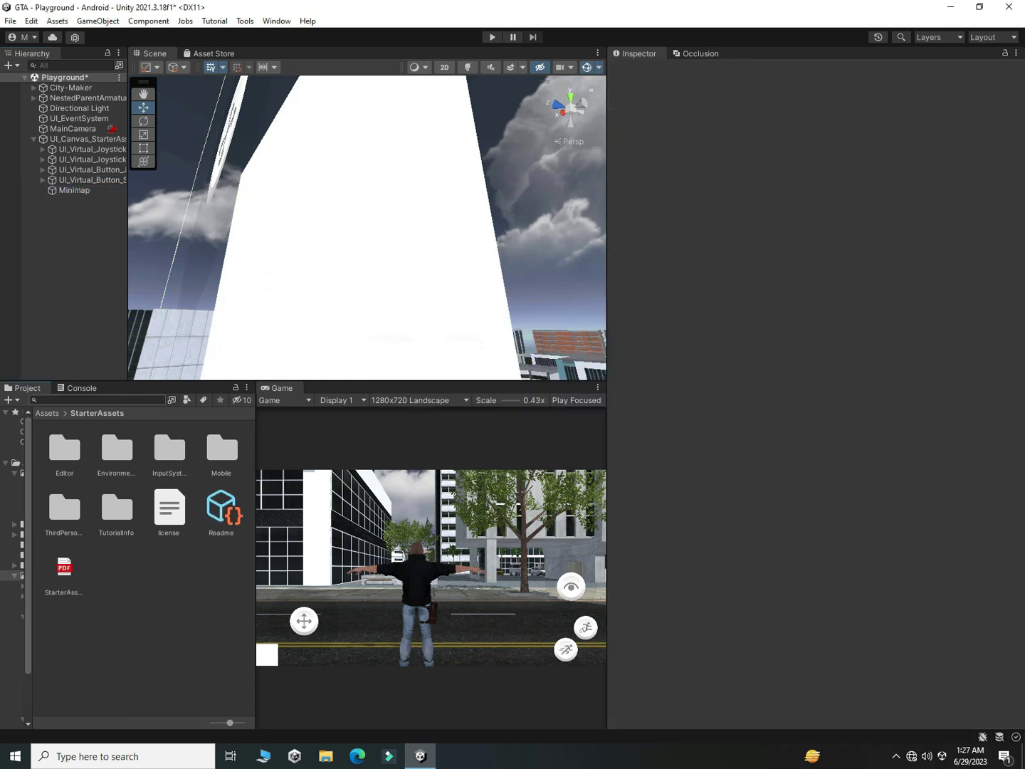
Anchor the Minimap image to the canvas's top-left corner, setting its position along with the anchor.
{"action": "left_click", "coordinate": [73, 190]}
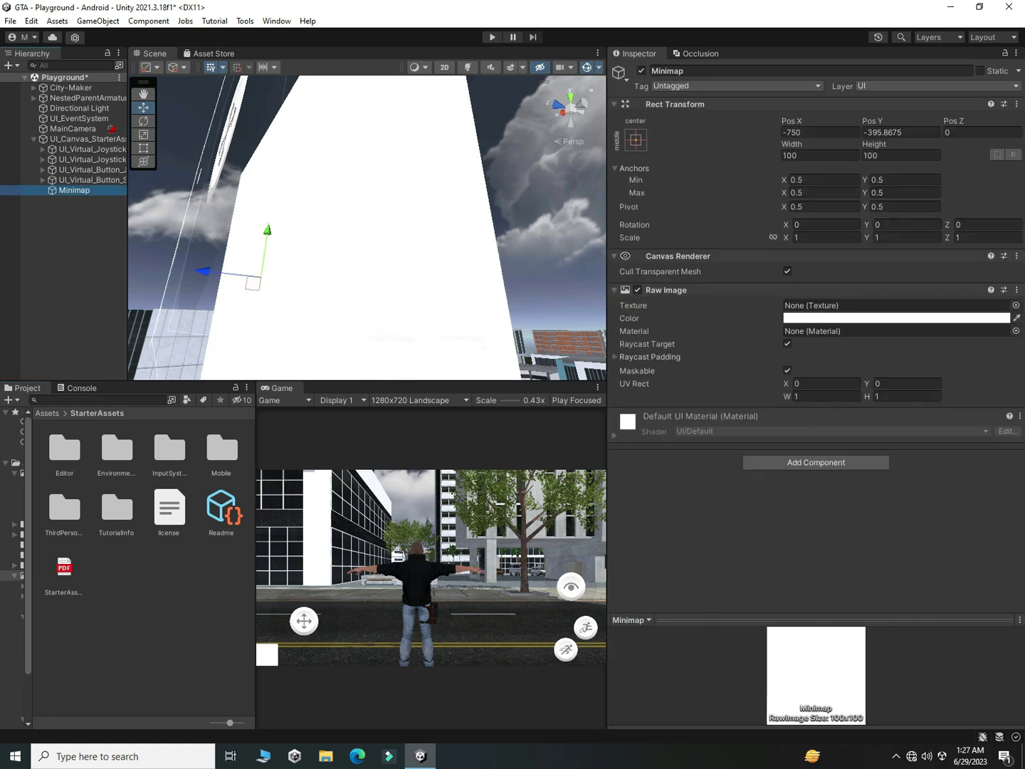
{"action": "key", "text": "alt"}
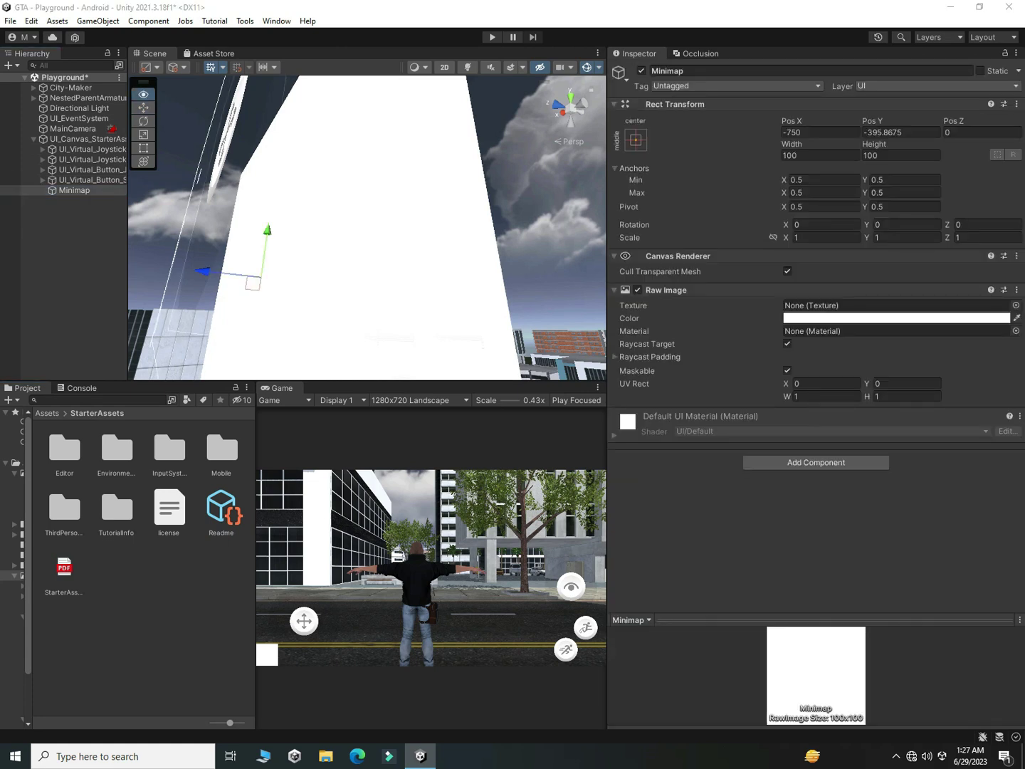
{"action": "left_click", "coordinate": [636, 140]}
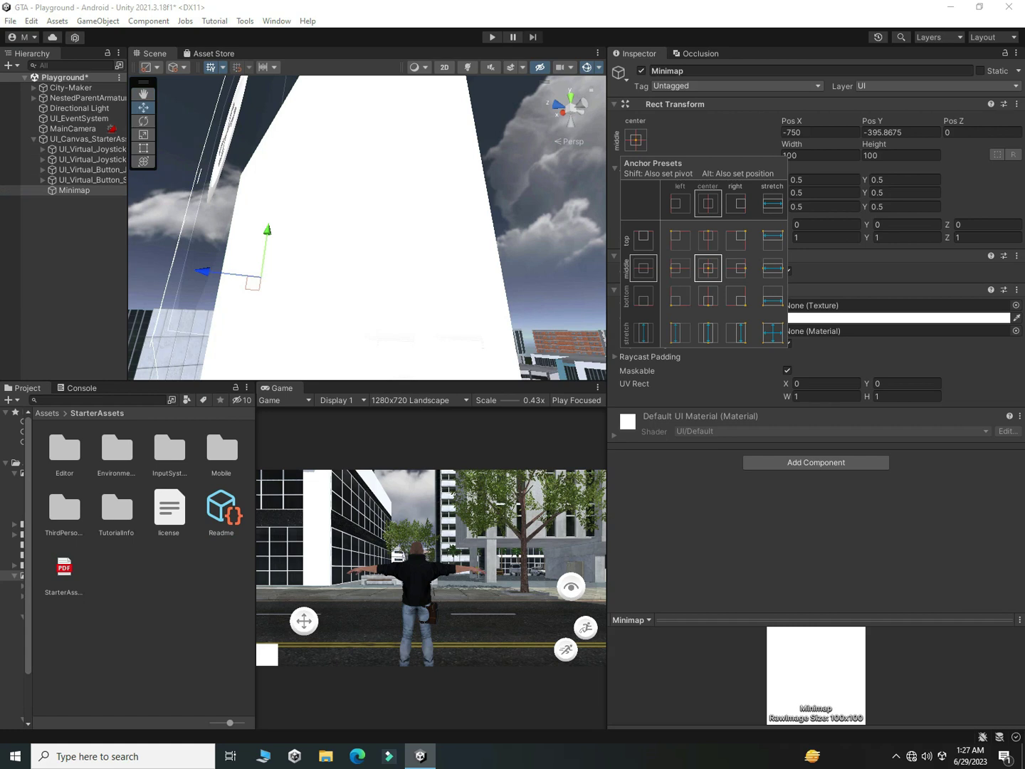
{"action": "left_click", "coordinate": [680, 240], "text": "alt"}
{"action": "left_click", "coordinate": [490, 227]}
{"action": "double_click", "coordinate": [73, 190]}
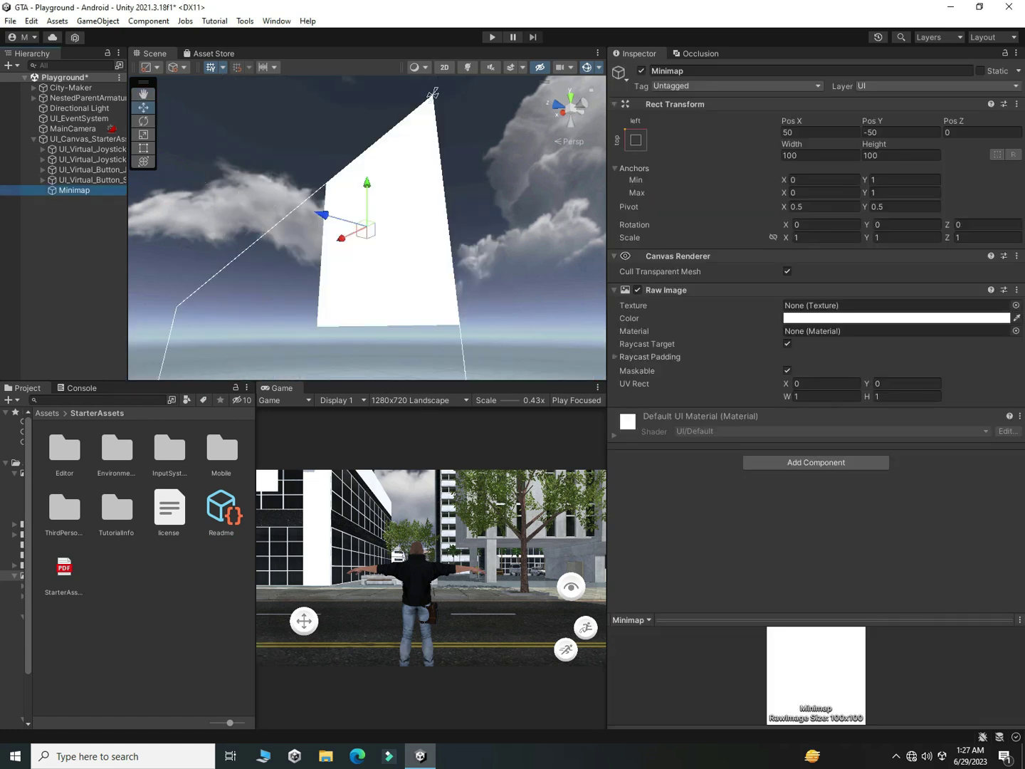
Enlarge the Minimap image in the 2D scene view to about 242 by 184.
{"action": "left_click", "coordinate": [444, 67]}
{"action": "key", "text": "t"}
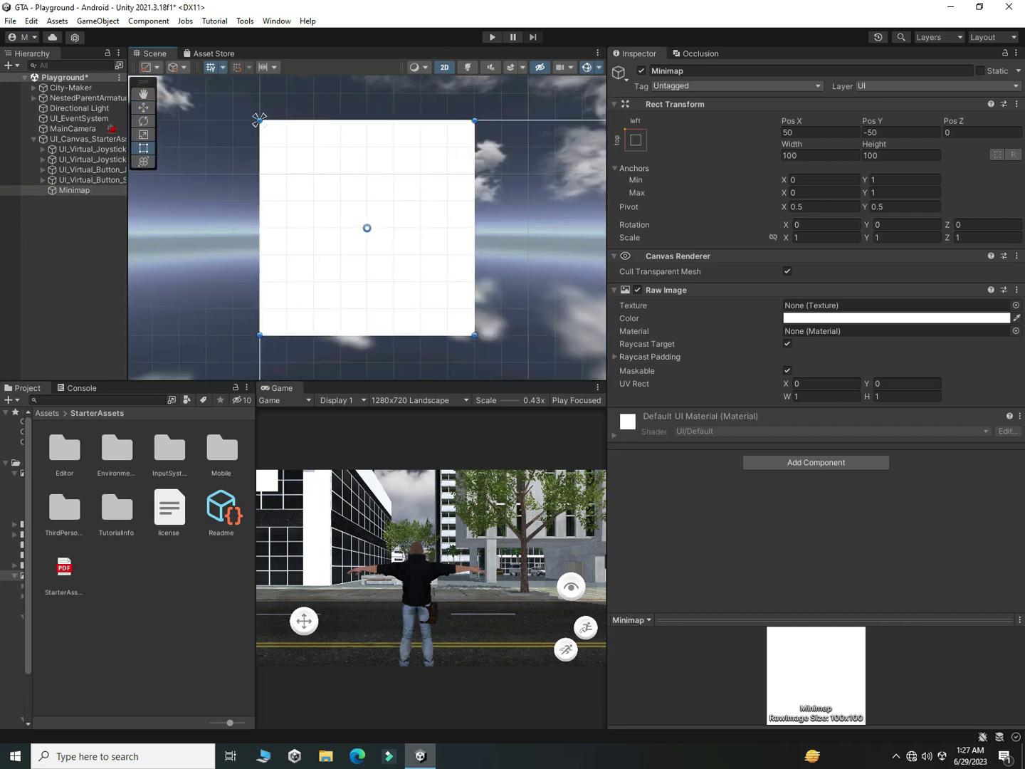
{"action": "left_click_drag", "start_coordinate": [476, 336], "coordinate": [779, 515]}
{"action": "right_click_drag", "start_coordinate": [570, 306], "coordinate": [231, 226], "text": "alt"}
Shift the Minimap image off the canvas corner to about X 167, Y -128, and save the scene.
{"action": "key", "text": "w"}
{"action": "left_click_drag", "start_coordinate": [444, 243], "coordinate": [452, 244]}
{"action": "left_click_drag", "start_coordinate": [402, 195], "coordinate": [401, 196]}
{"action": "left_click_drag", "start_coordinate": [402, 195], "coordinate": [402, 198]}
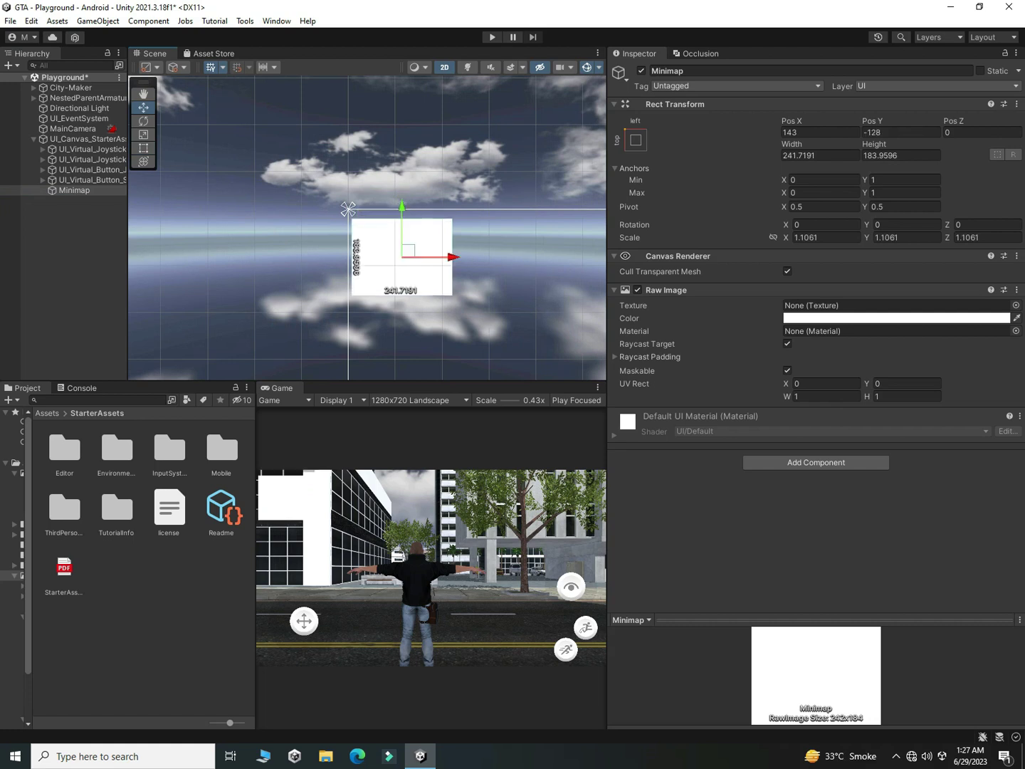
{"action": "left_click_drag", "start_coordinate": [453, 257], "coordinate": [459, 257]}
{"action": "key", "text": "ctrl+s"}
{"action": "left_click", "coordinate": [66, 285]}
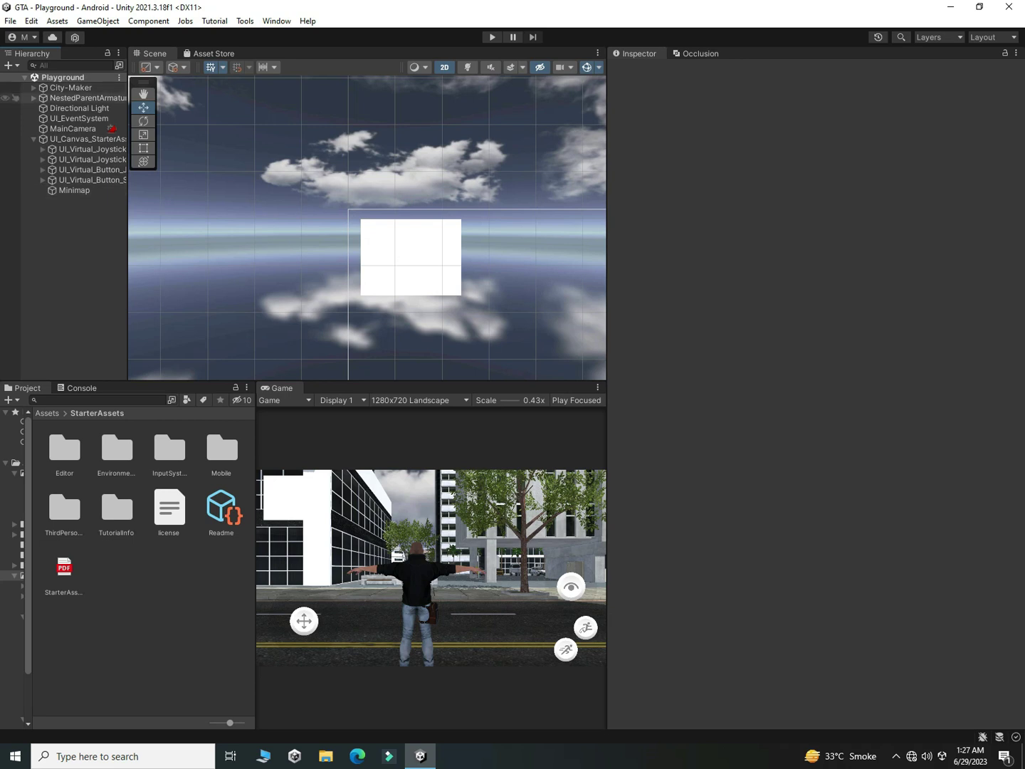
Add a new Camera as a child of PlayerArmature.
{"action": "left_click", "coordinate": [33, 98]}
{"action": "left_click", "coordinate": [87, 118]}
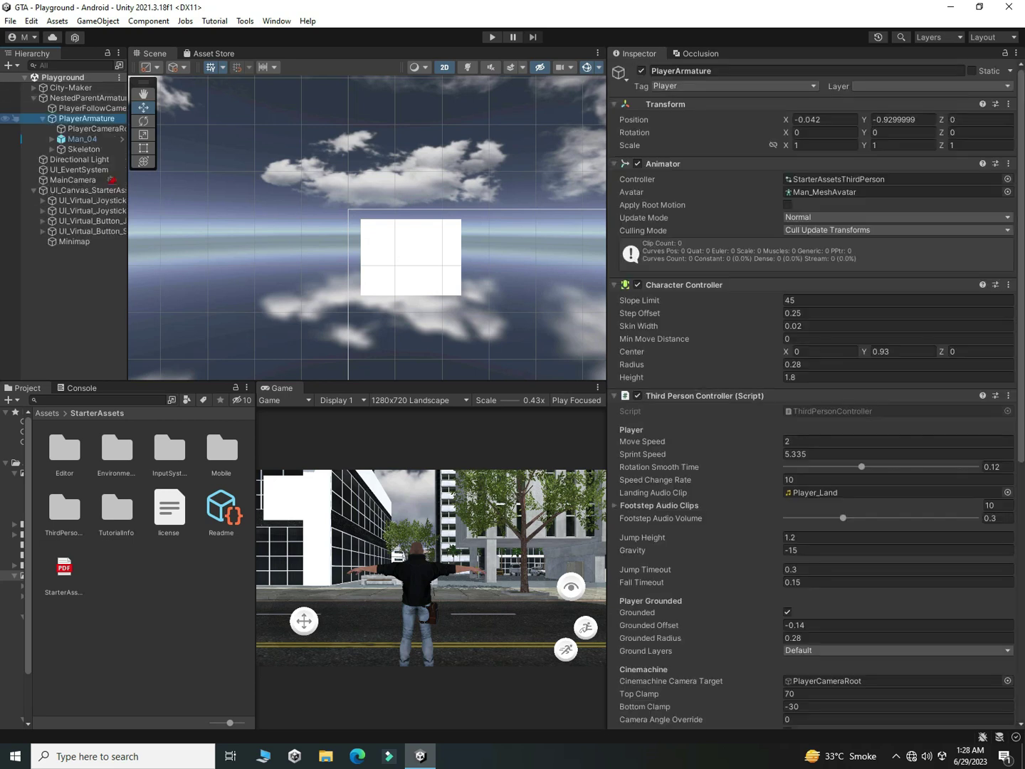
{"action": "right_click", "coordinate": [63, 118]}
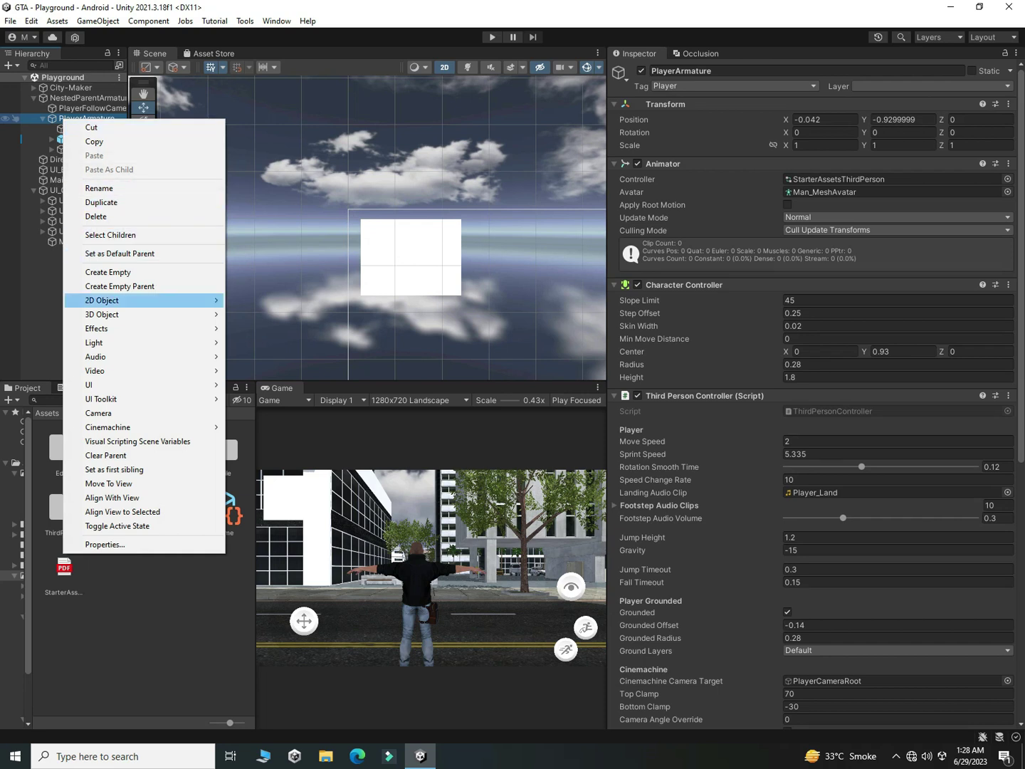
{"action": "left_click", "coordinate": [99, 413]}
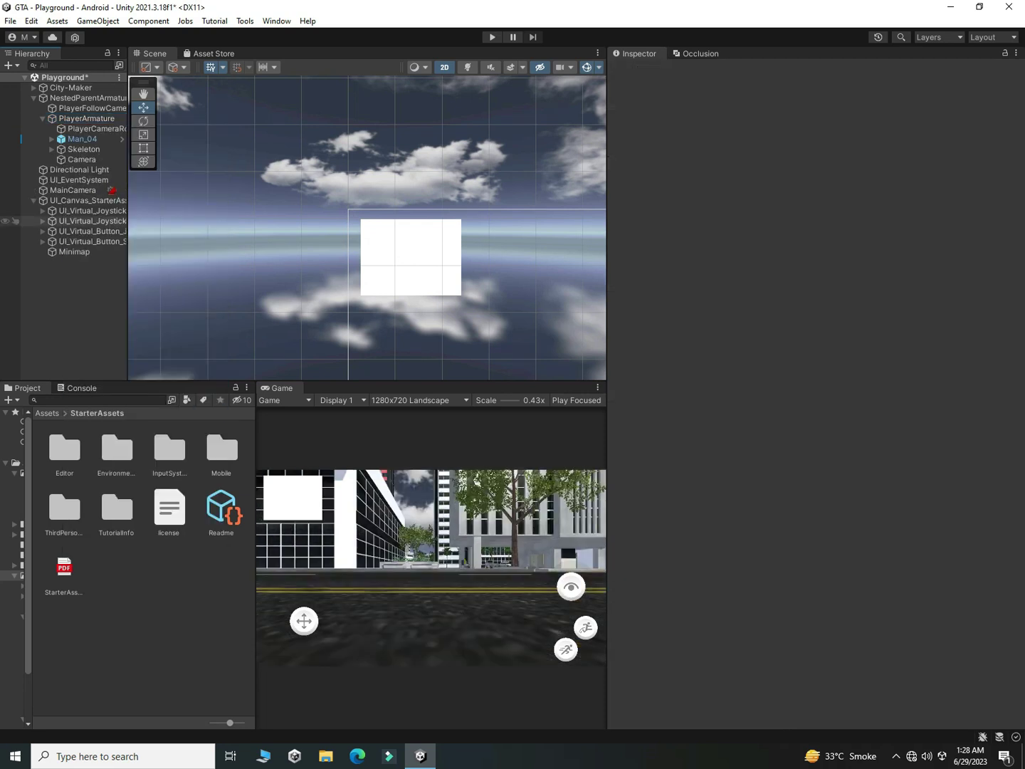
Set the new Camera's X rotation to 90 in the 3D scene view.
{"action": "key", "text": "f"}
{"action": "middle_click_drag", "start_coordinate": [398, 242], "coordinate": [331, 237]}
{"action": "left_click", "coordinate": [445, 68]}
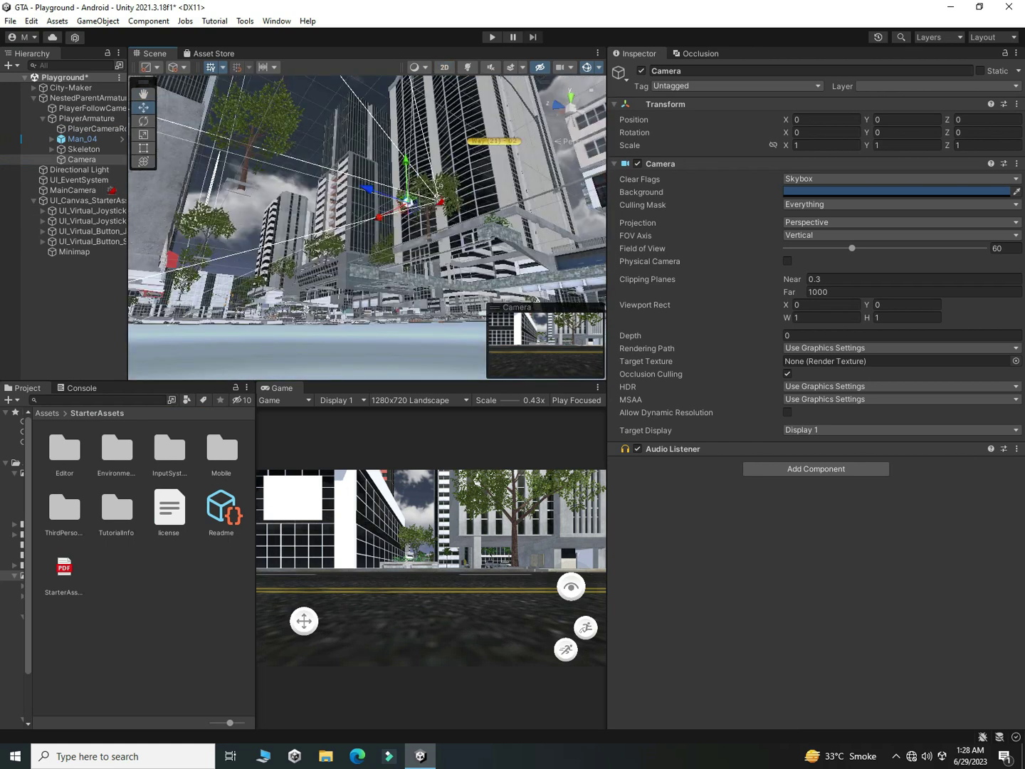
{"action": "right_click_drag", "start_coordinate": [377, 221], "coordinate": [419, 215]}
{"action": "scroll", "coordinate": [420, 215], "scroll_direction": "up", "scroll_amount": 2}
{"action": "left_click", "coordinate": [819, 132]}
{"action": "type", "text": "90"}
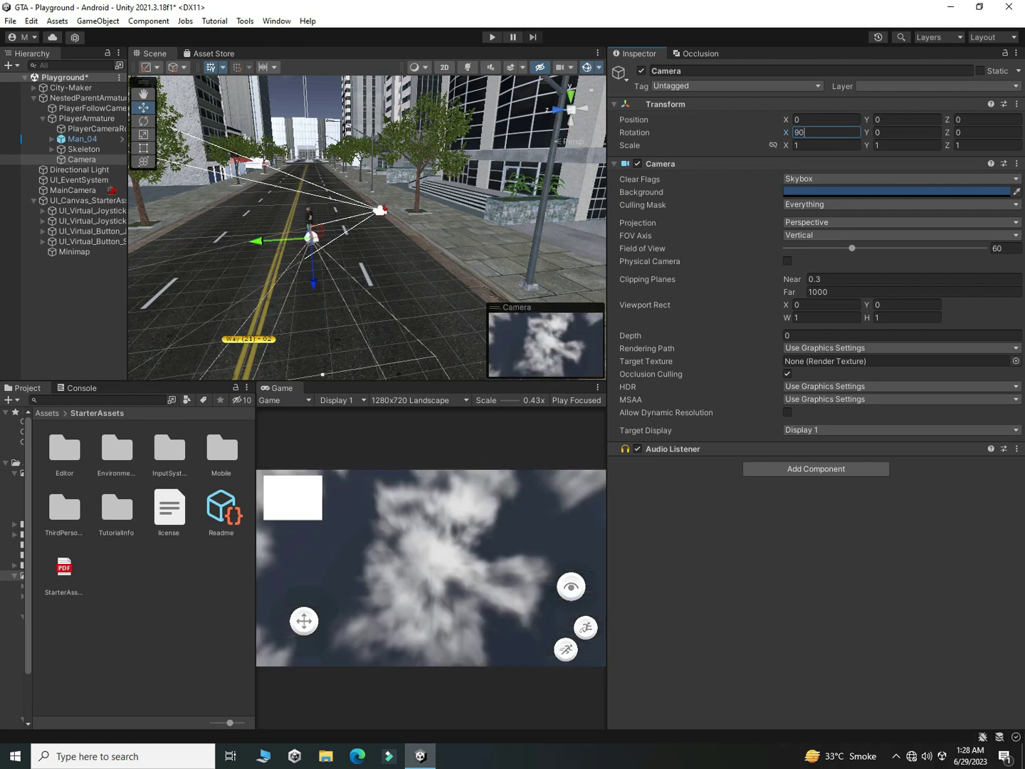
Raise the Camera high above the player to a Y position of about 149.
{"action": "left_click_drag", "start_coordinate": [313, 284], "coordinate": [303, 108]}
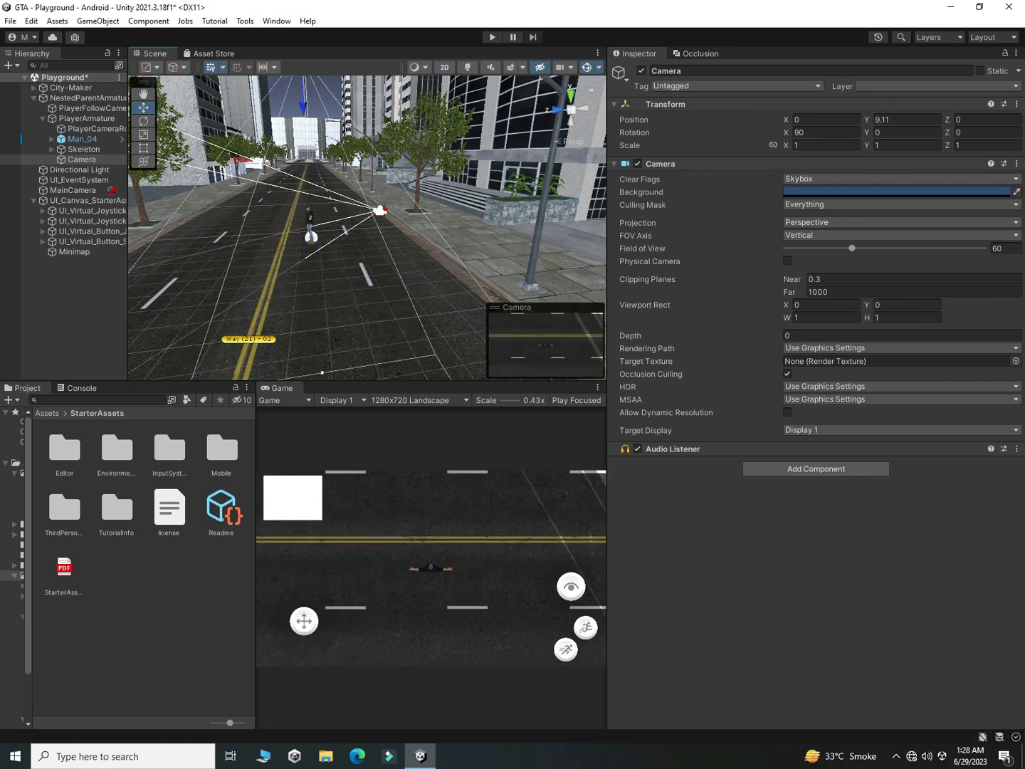
{"action": "left_click_drag", "start_coordinate": [867, 119], "coordinate": [1011, 120]}
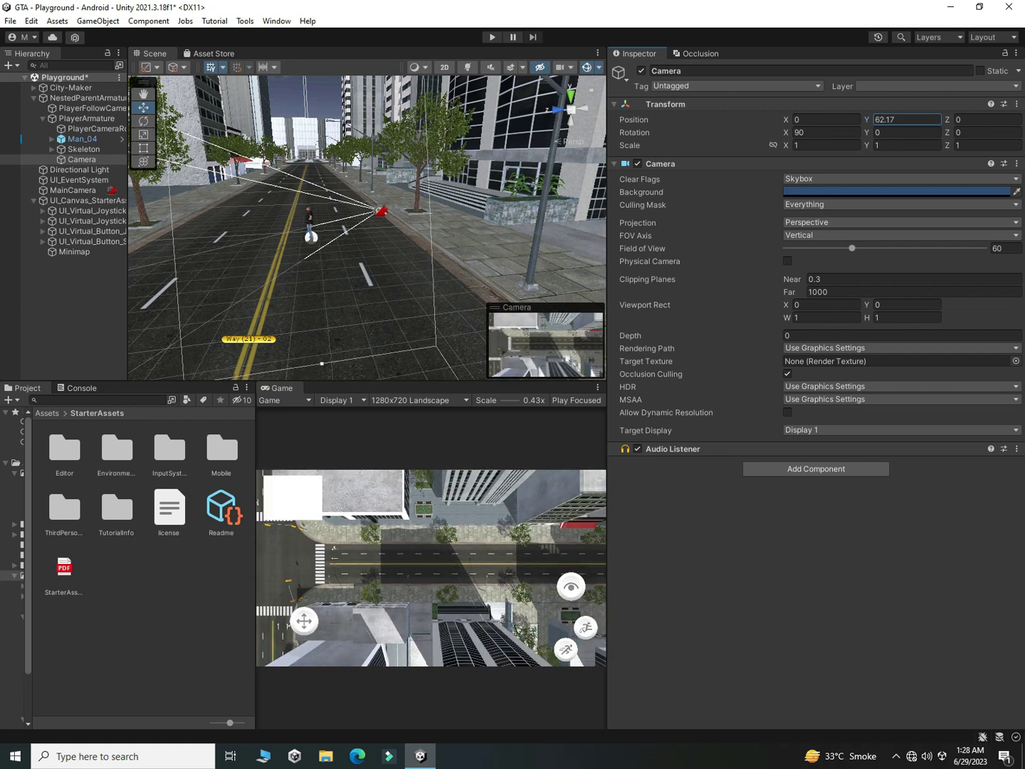
{"action": "left_click_drag", "start_coordinate": [926, 119], "coordinate": [976, 119]}
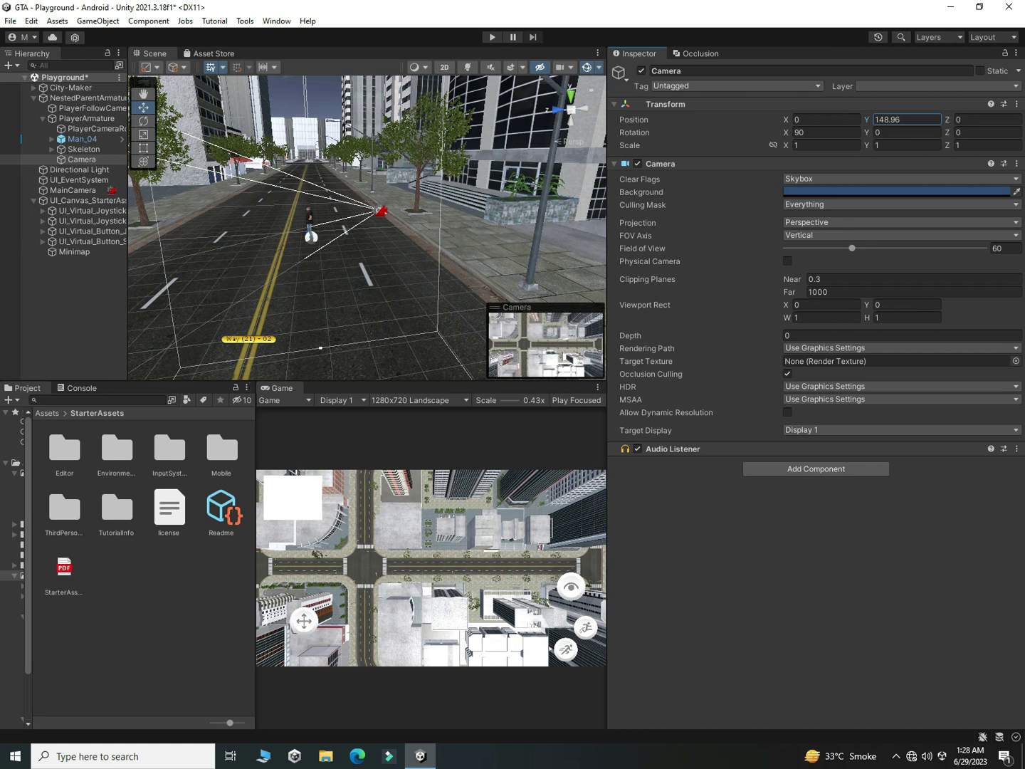
{"action": "left_click", "coordinate": [74, 314]}
{"action": "right_click", "coordinate": [149, 590]}
{"action": "mouse_move", "coordinate": [192, 256]}
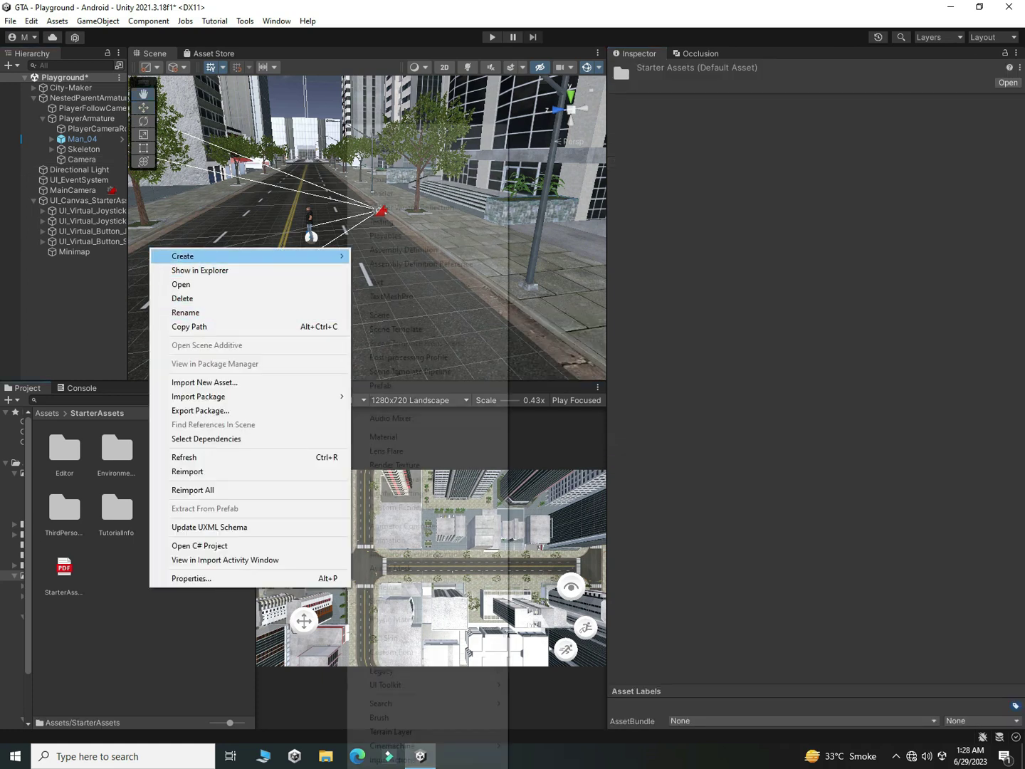
{"action": "left_click", "coordinate": [401, 464]}
{"action": "key", "text": "shift+d"}
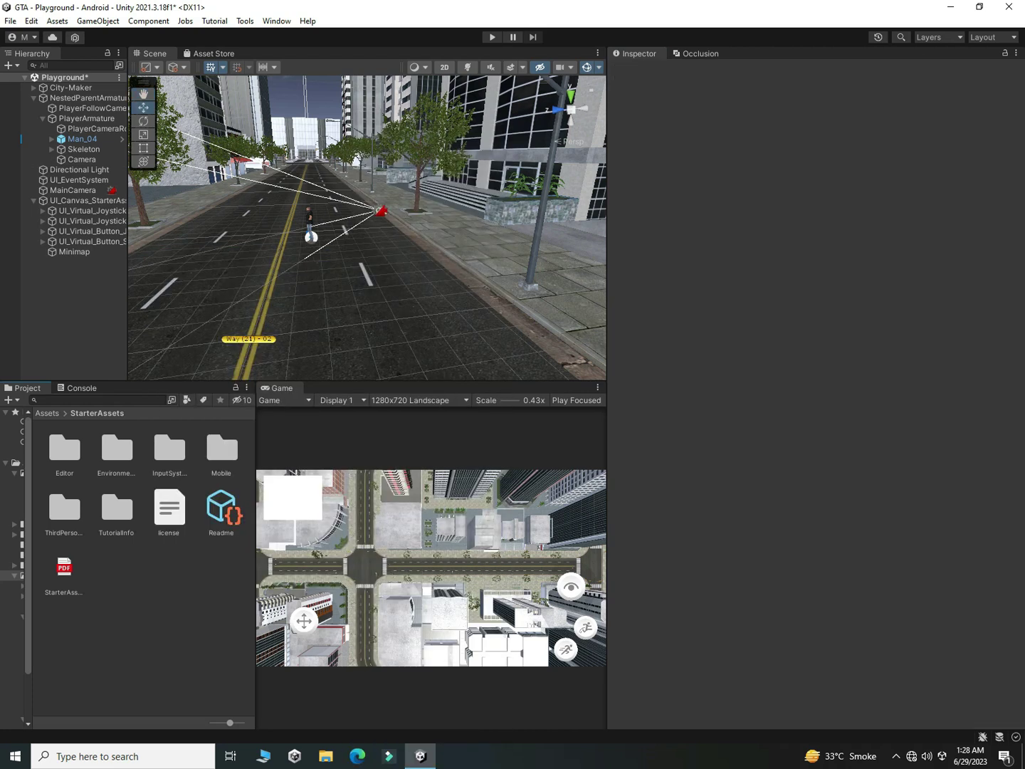
Create a Render Texture in the StarterAssets folder and name it MiniRender.
{"action": "right_click", "coordinate": [136, 569]}
{"action": "mouse_move", "coordinate": [192, 236]}
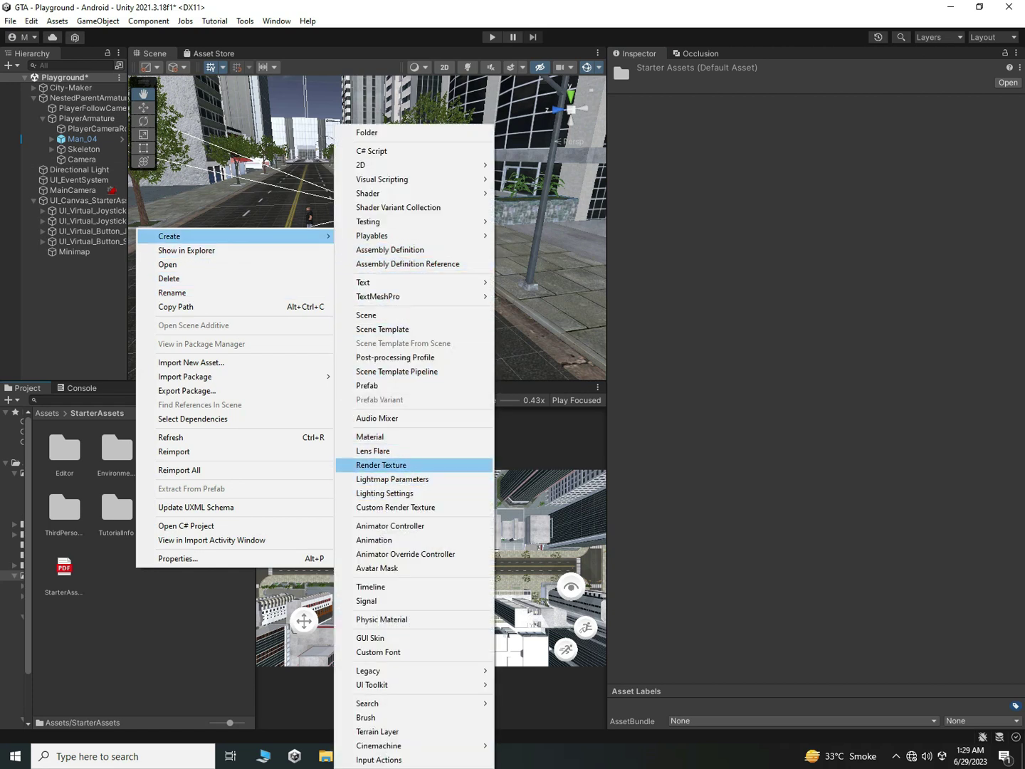
{"action": "key", "text": "Return"}
{"action": "type", "text": "M"}
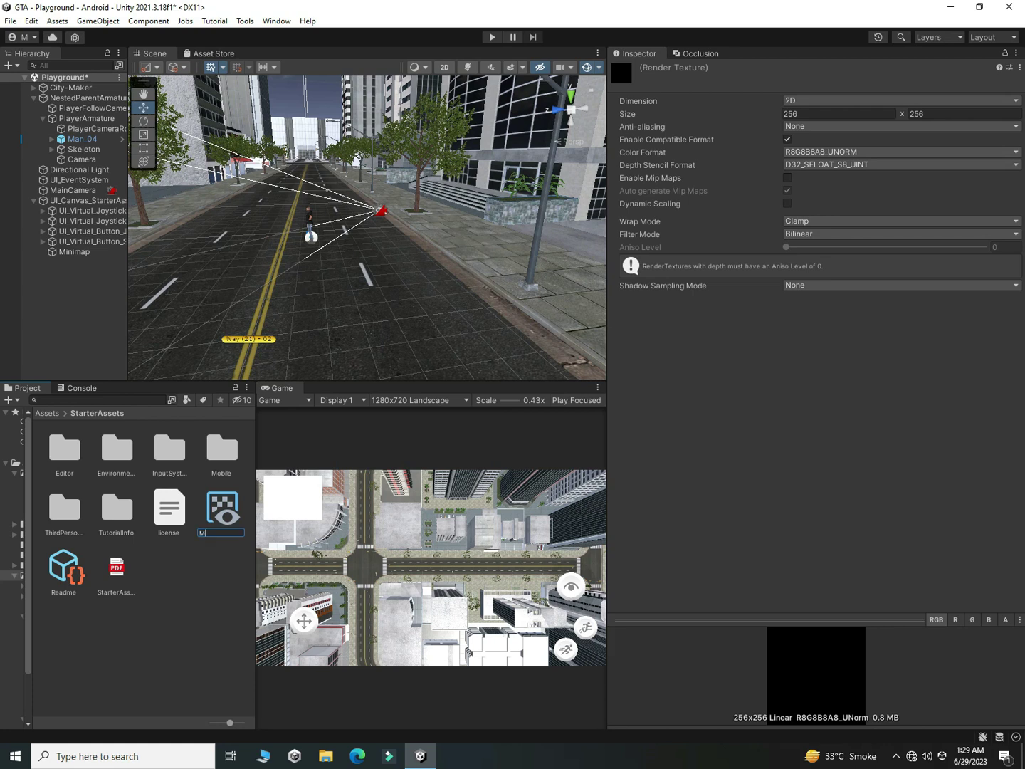
{"action": "type", "text": "iniRender"}
{"action": "key", "text": "Return"}
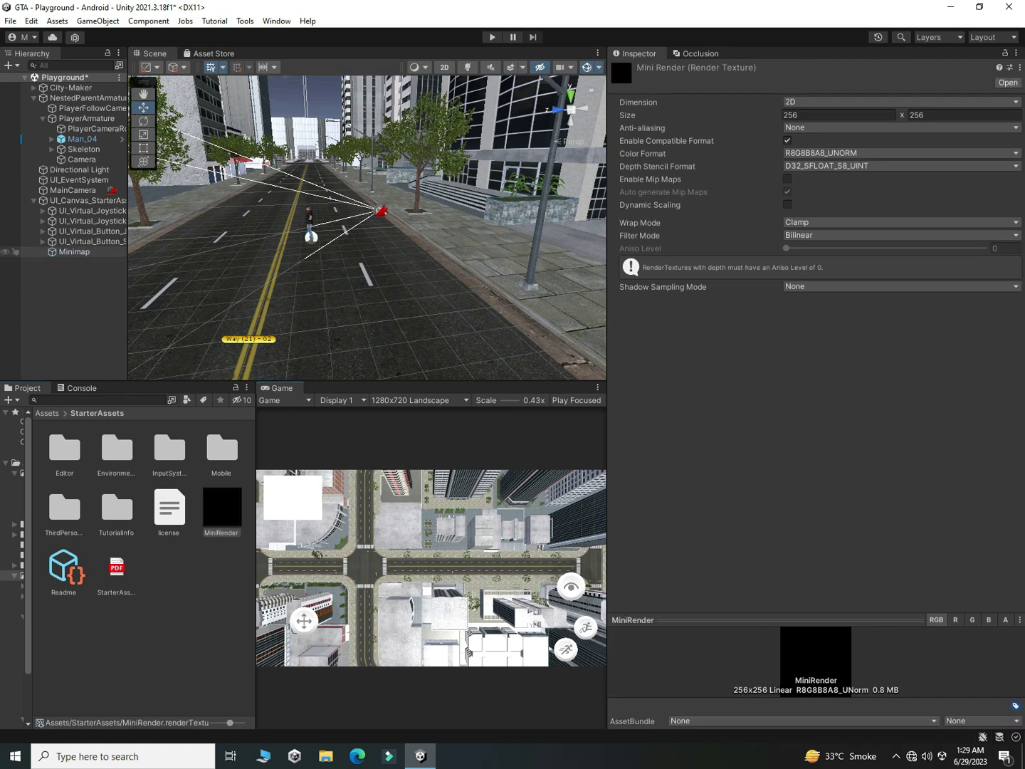
Assign MiniRender as the texture of the Minimap raw image and frame the image in the scene.
{"action": "left_click", "coordinate": [74, 253]}
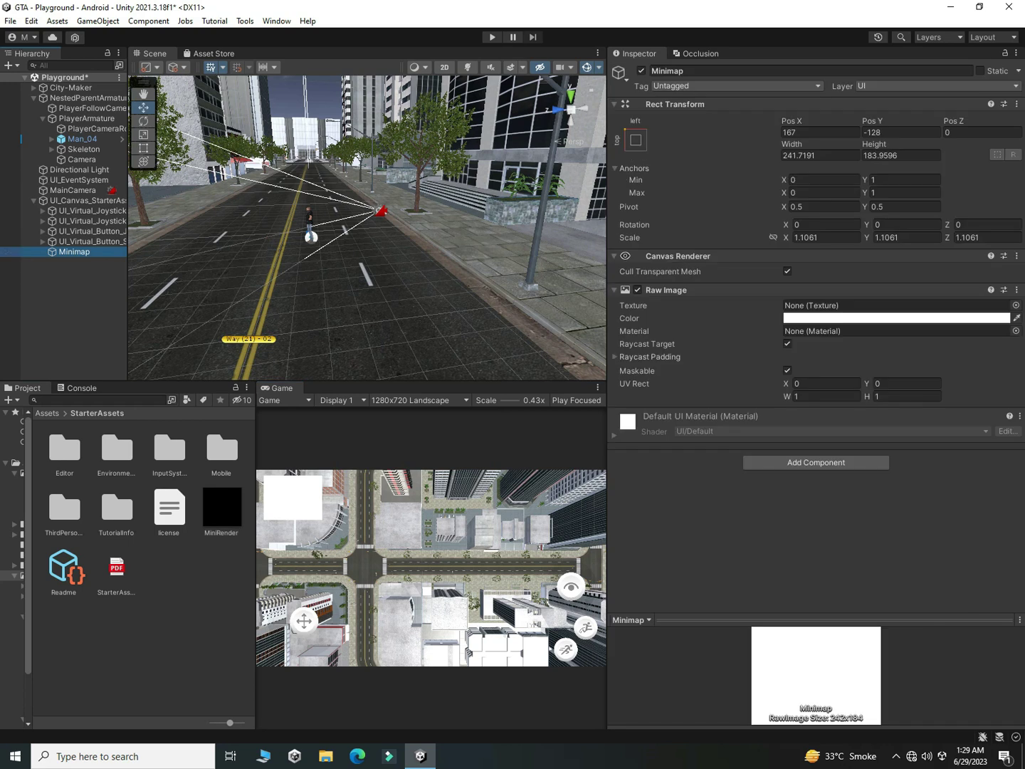
{"action": "left_click_drag", "start_coordinate": [221, 509], "coordinate": [897, 304]}
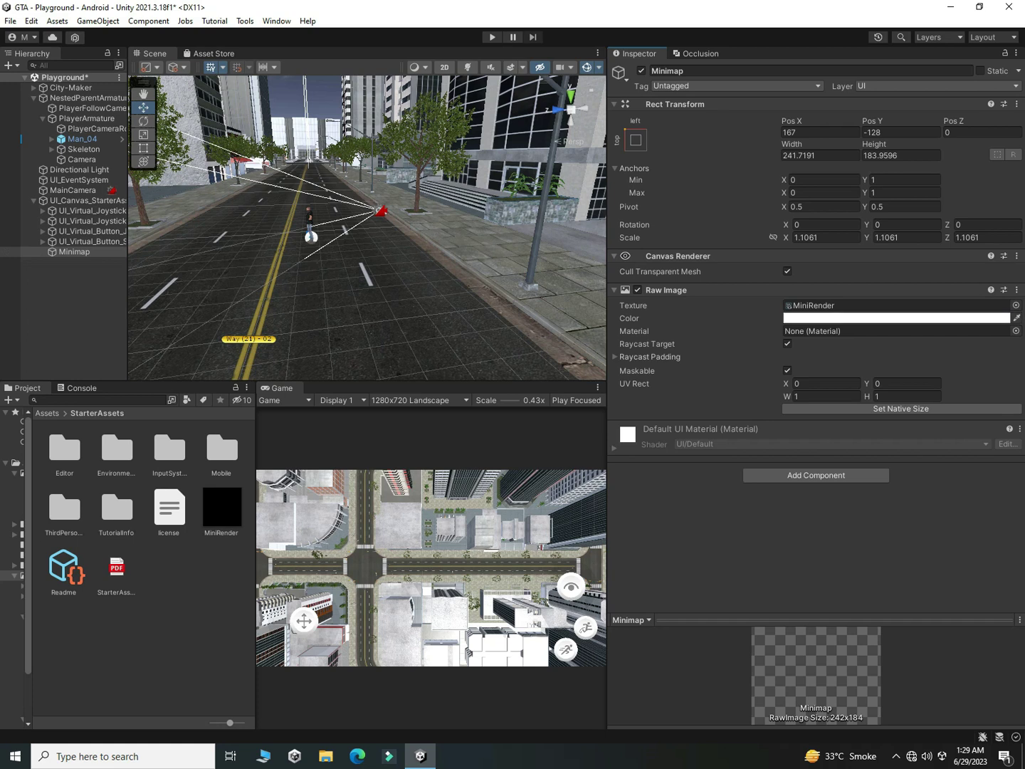
{"action": "right_click_drag", "start_coordinate": [398, 242], "coordinate": [163, 200]}
{"action": "key", "text": "s"}
{"action": "right_click_drag", "start_coordinate": [509, 170], "coordinate": [513, 171]}
{"action": "key", "text": "f"}
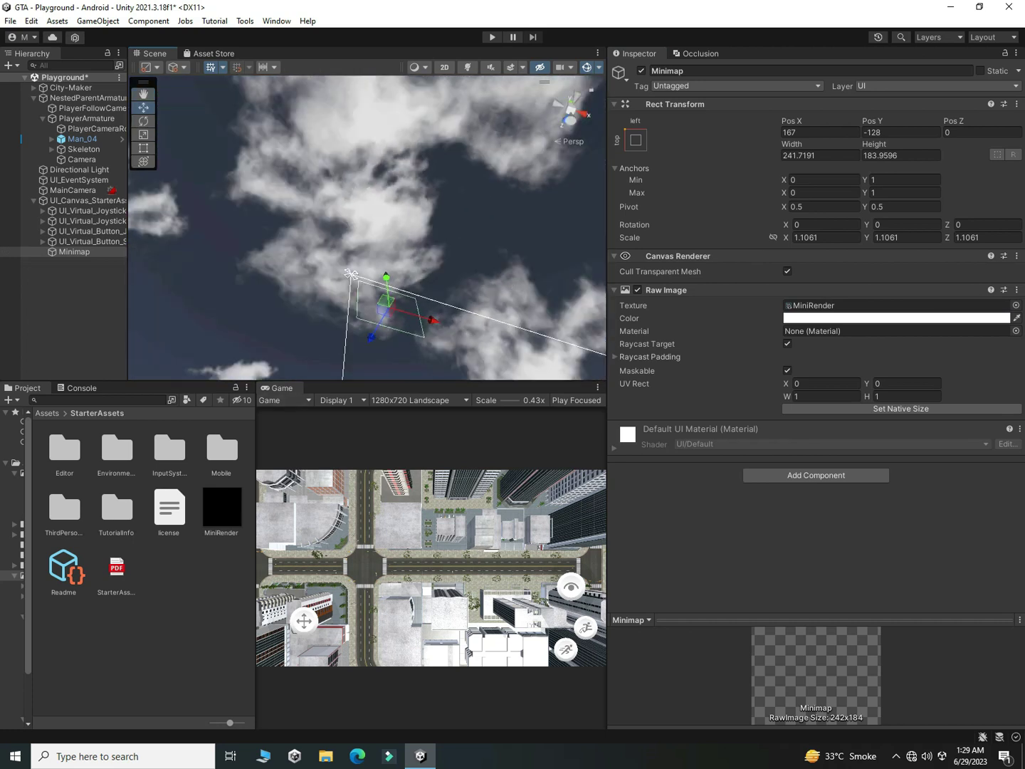
Assign MiniRender as the target texture of the Camera under PlayerArmature, and maximize the Game view.
{"action": "left_click", "coordinate": [196, 606]}
{"action": "left_click", "coordinate": [221, 508]}
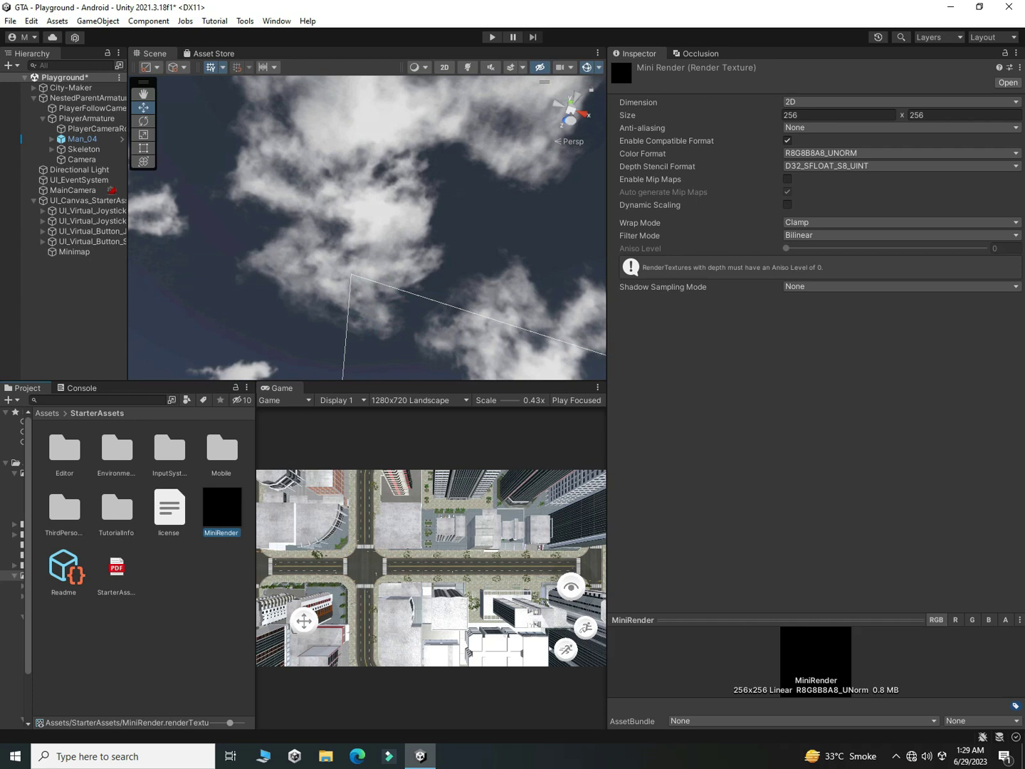
{"action": "left_click", "coordinate": [82, 159]}
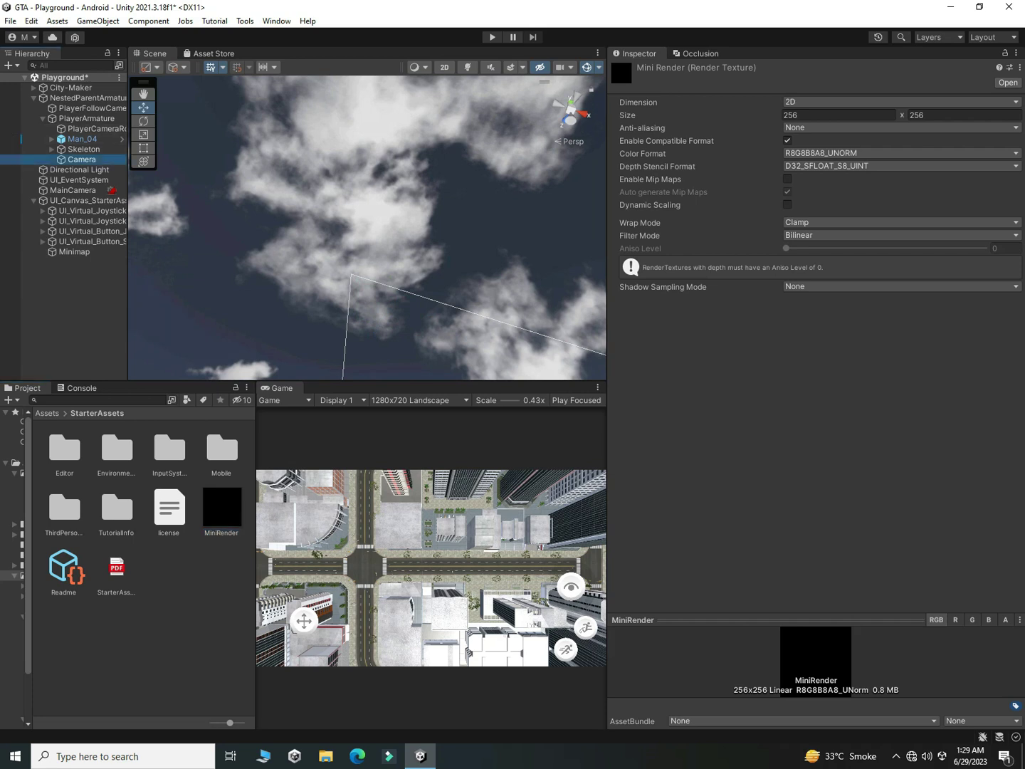
{"action": "left_click_drag", "start_coordinate": [222, 509], "coordinate": [897, 361]}
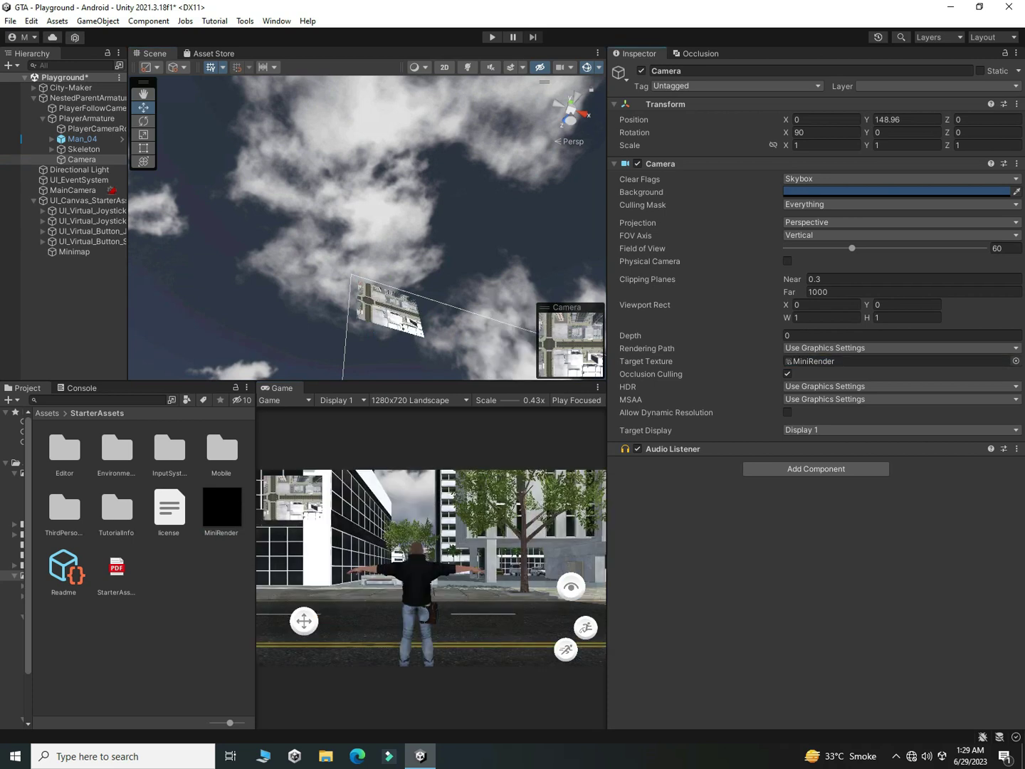
{"action": "right_click_drag", "start_coordinate": [370, 207], "coordinate": [391, 281]}
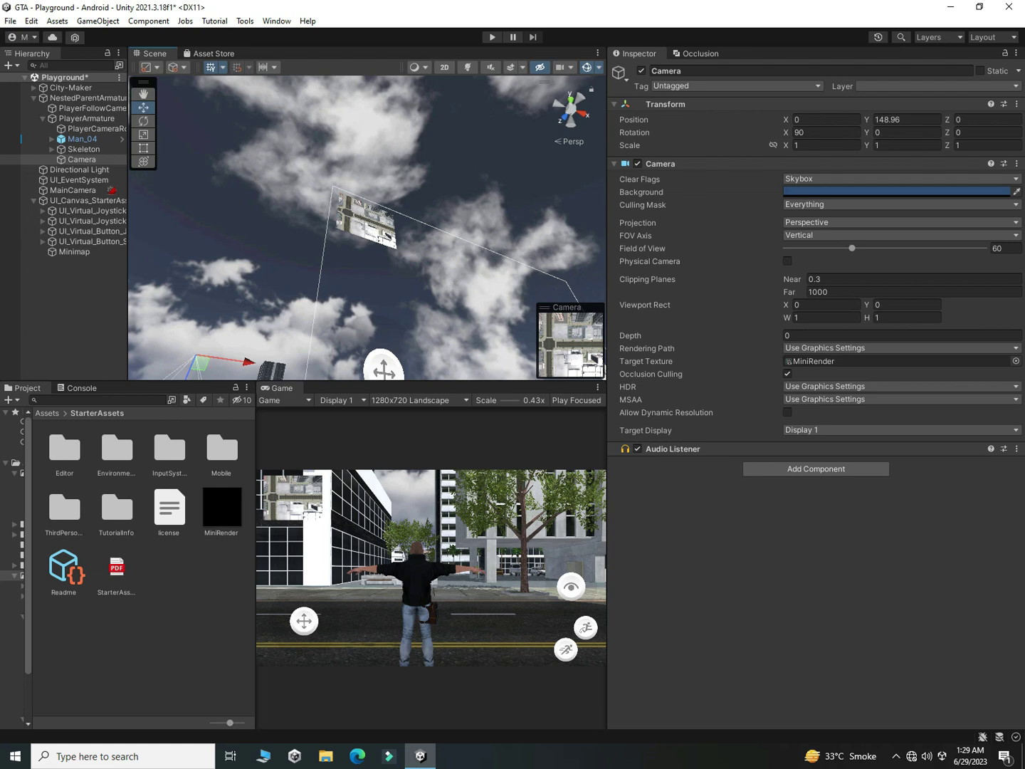
{"action": "double_click", "coordinate": [281, 388]}
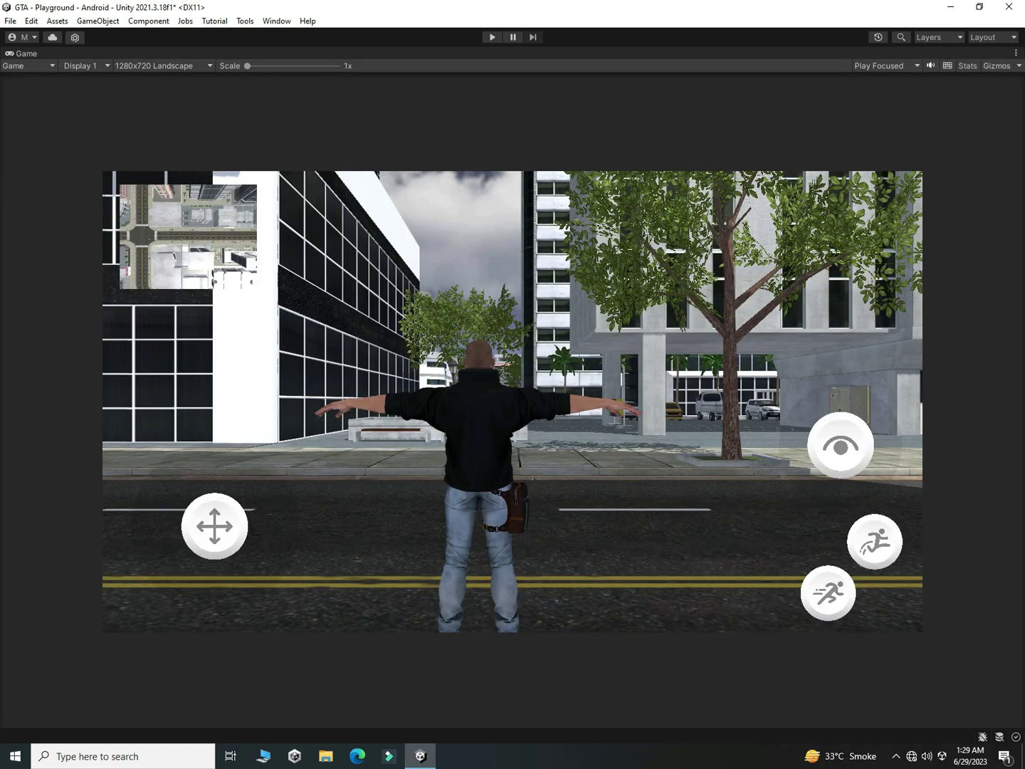
Play-test the scene by walking the character along the street to check the minimap, and stop the game.
{"action": "left_click", "coordinate": [491, 37]}
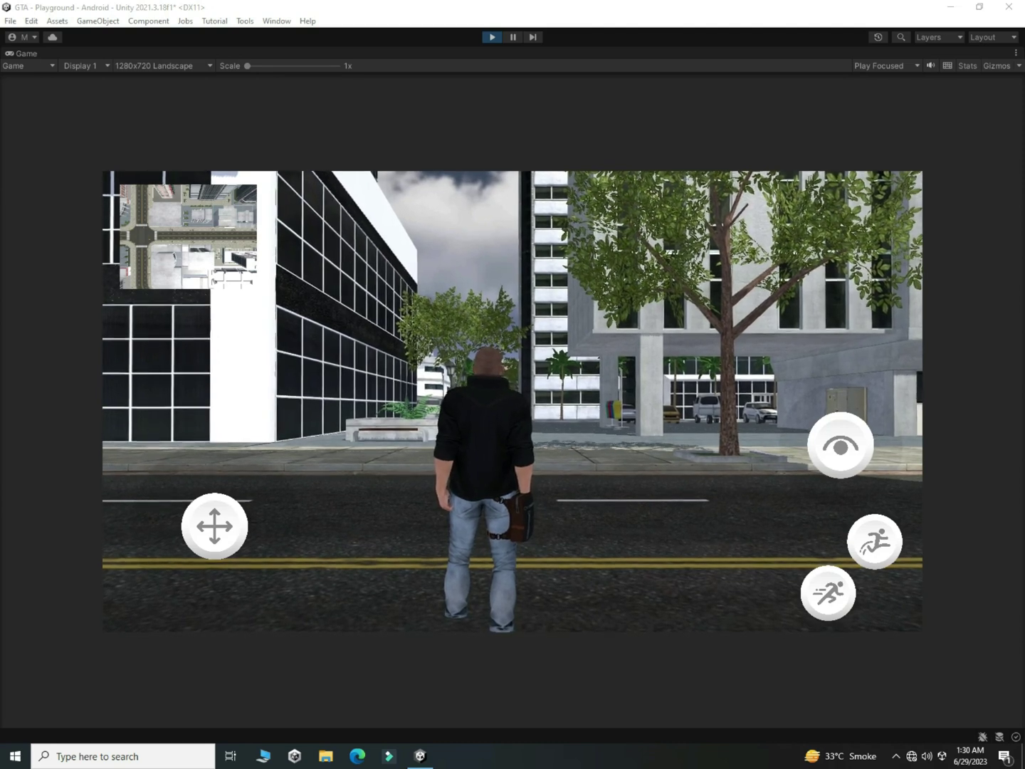
{"action": "key", "text": "w"}
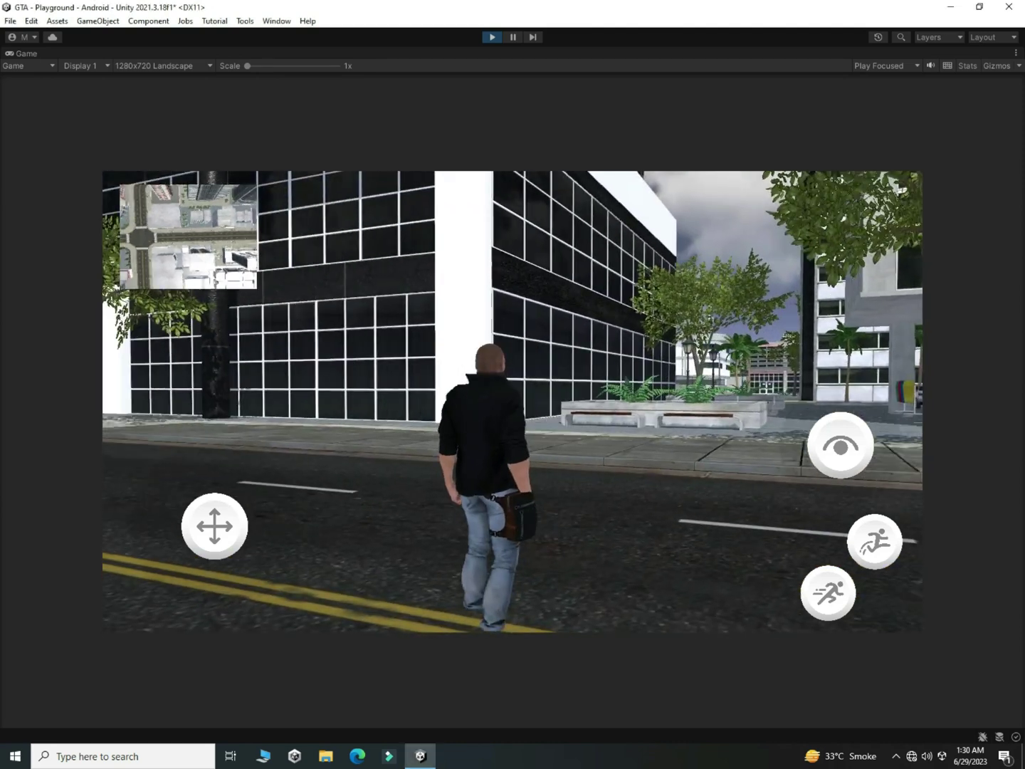
{"action": "key", "text": "w"}
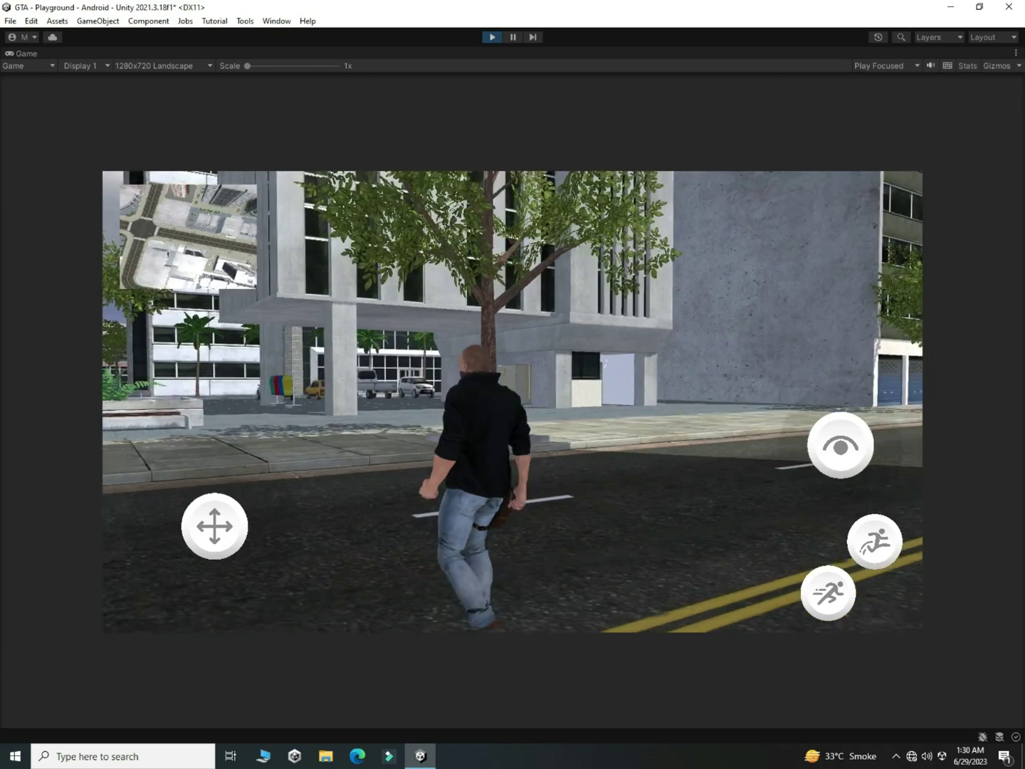
{"action": "key", "text": "w"}
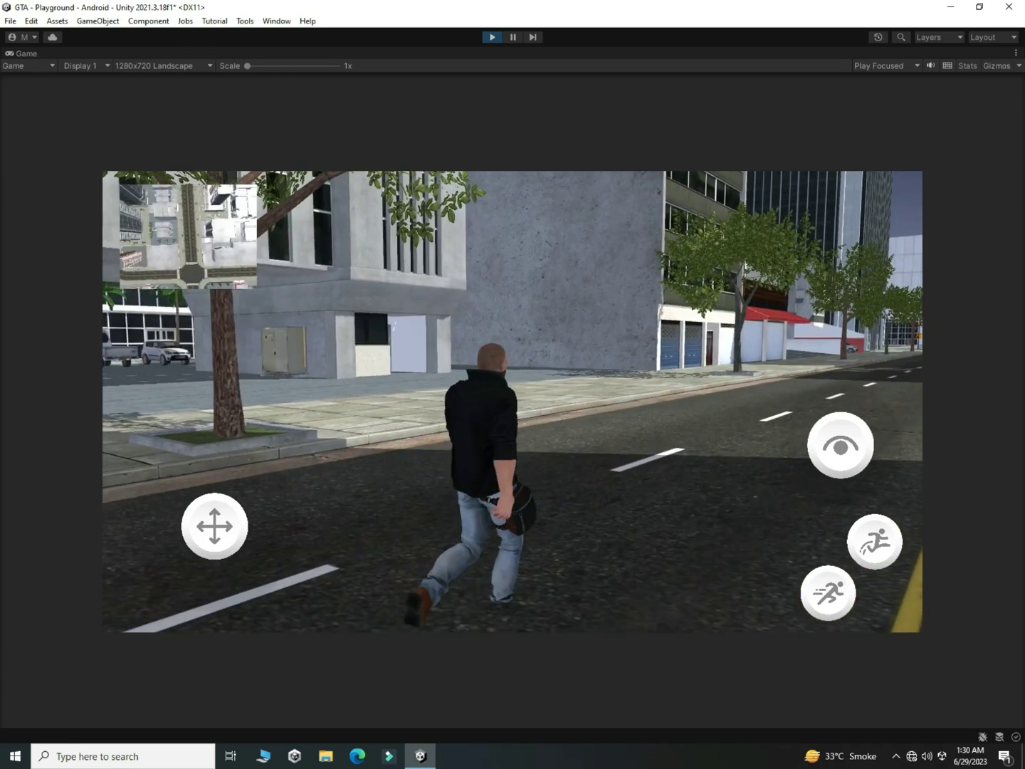
{"action": "key", "text": "w"}
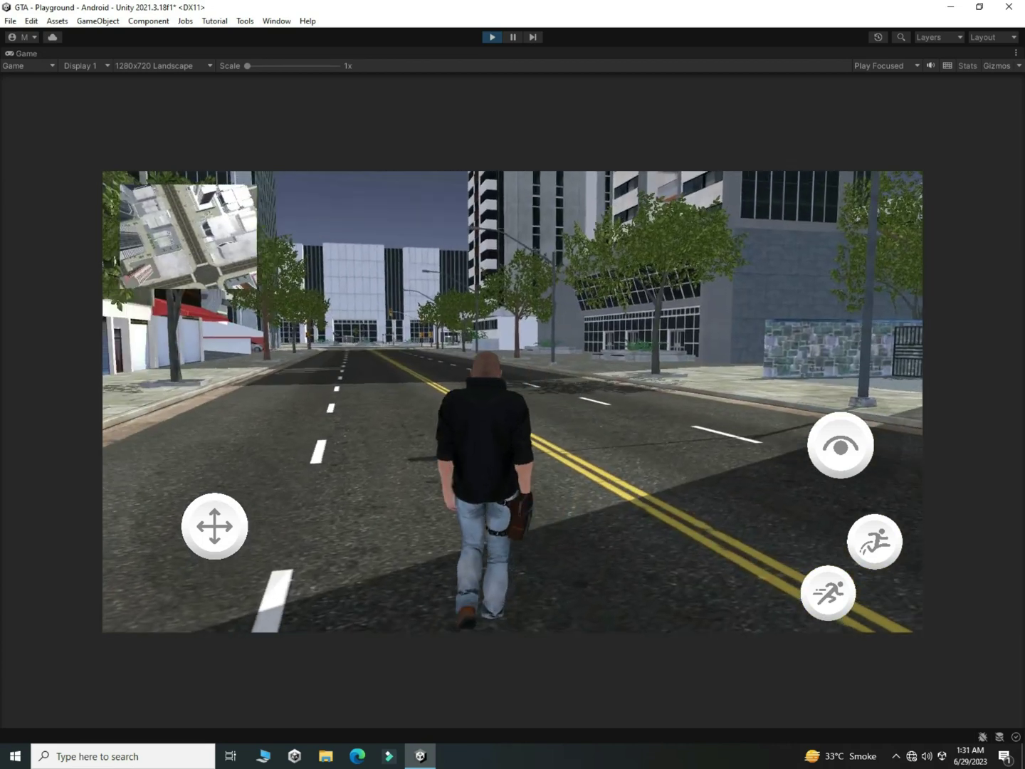
{"action": "key", "text": "w"}
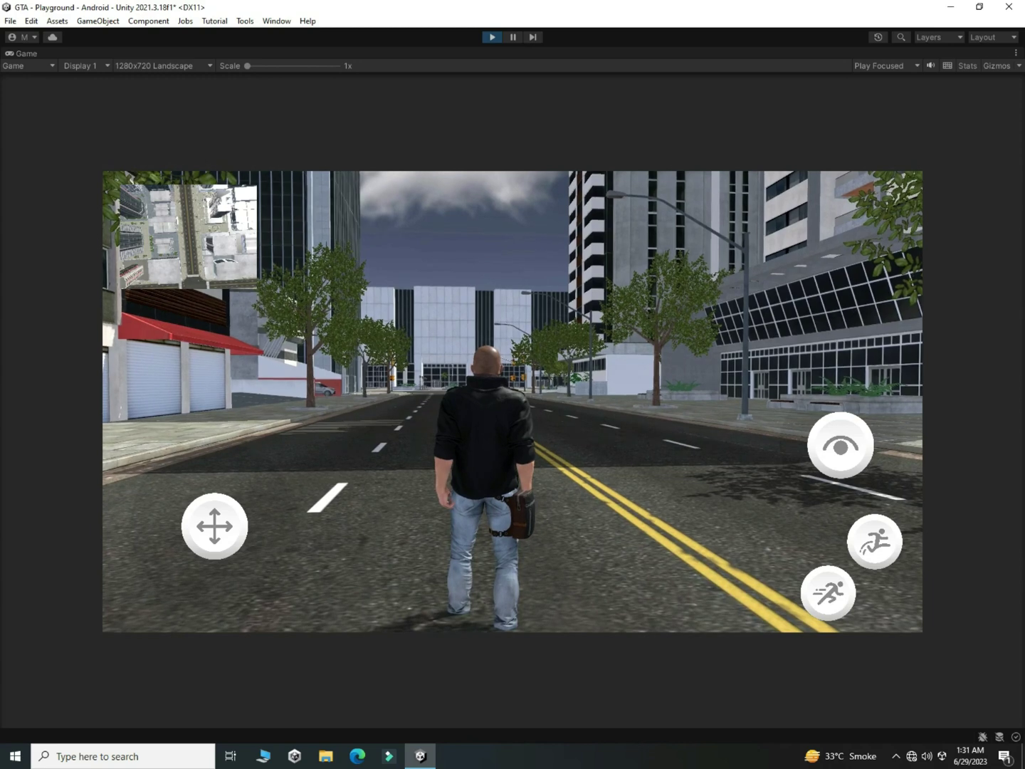
{"action": "key", "text": "ctrl+p"}
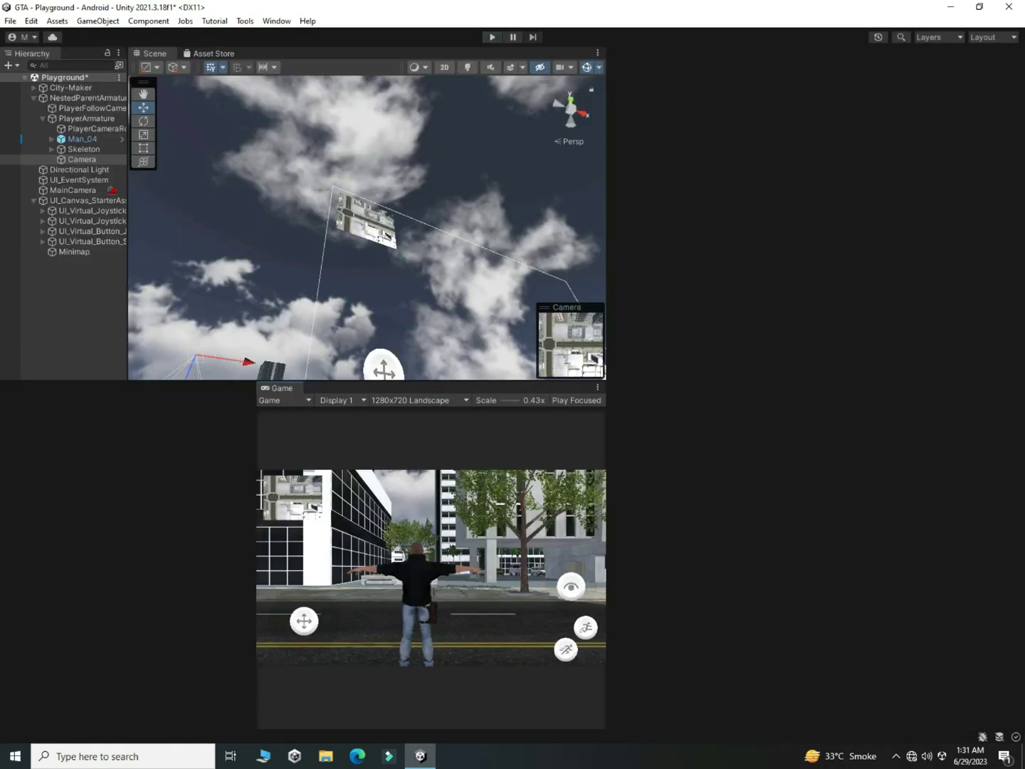
Open the Package Manager and browse the Unity Registry packages for the 2D feature set.
{"action": "left_click", "coordinate": [277, 22]}
{"action": "left_click", "coordinate": [311, 171]}
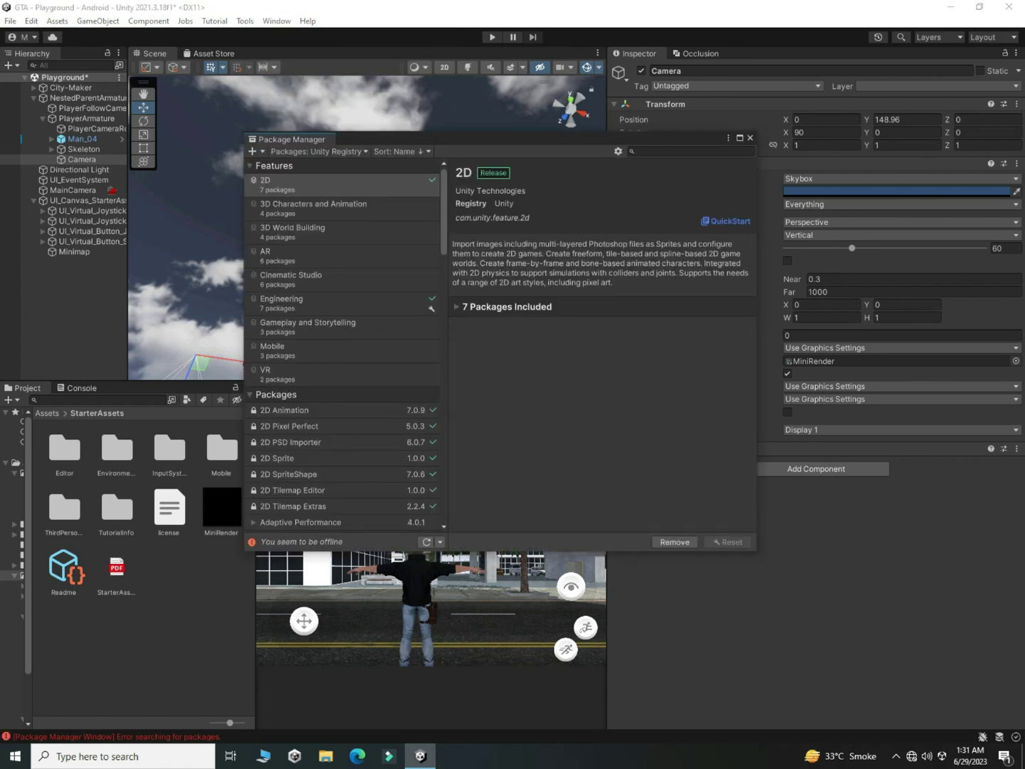
{"action": "left_click", "coordinate": [320, 151]}
{"action": "left_click", "coordinate": [314, 165]}
{"action": "left_click", "coordinate": [323, 185]}
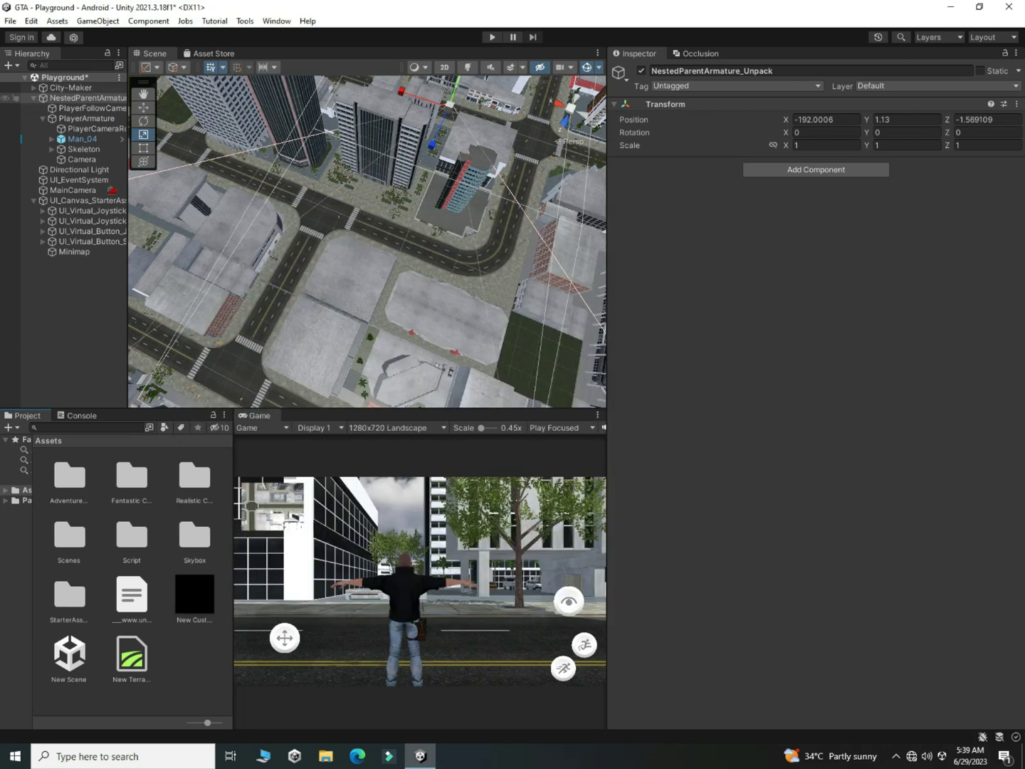
Add a 2D Triangle sprite as a child of PlayerArmature.
{"action": "left_click", "coordinate": [85, 119]}
{"action": "right_click", "coordinate": [67, 120]}
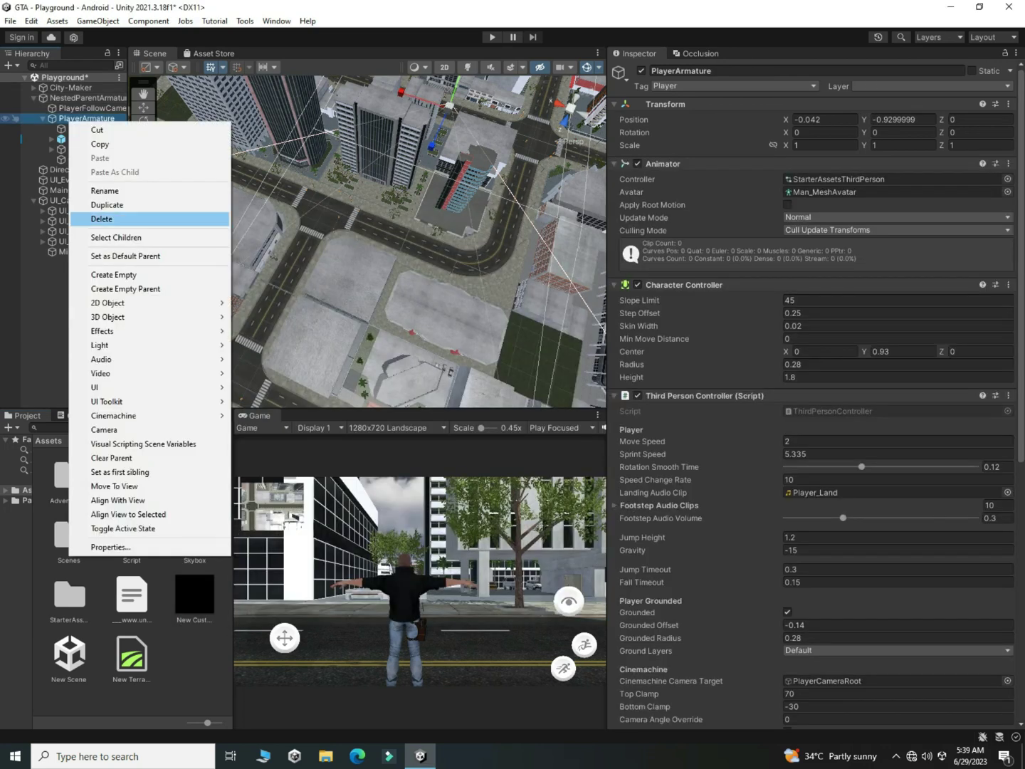
{"action": "mouse_move", "coordinate": [106, 302]}
{"action": "mouse_move", "coordinate": [286, 303]}
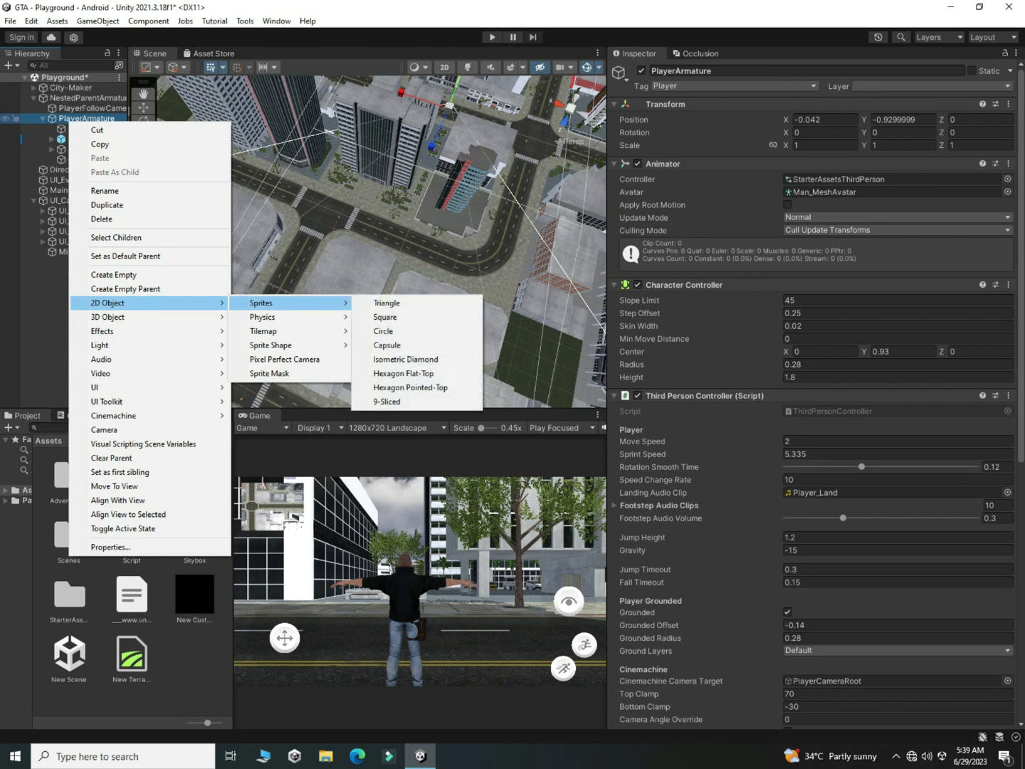
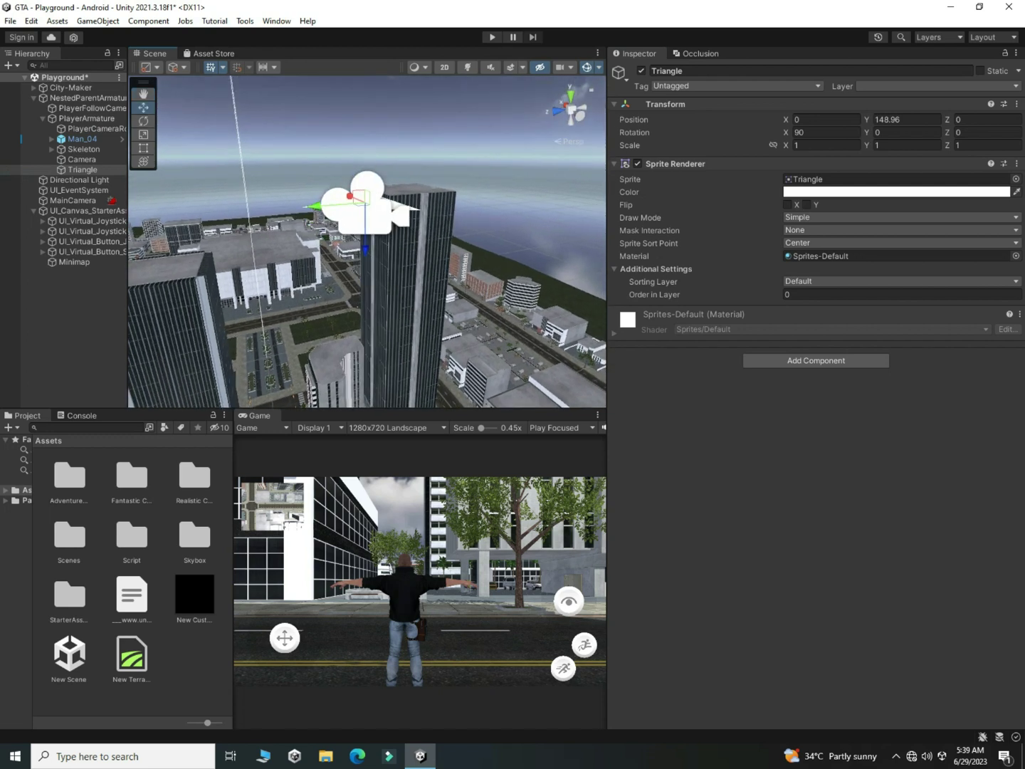
Lower the Triangle sprite beneath the overhead Camera to a Y position of about 147 and adjust its scale.
{"action": "left_click_drag", "start_coordinate": [365, 249], "coordinate": [366, 419]}
{"action": "right_click_drag", "start_coordinate": [366, 306], "coordinate": [372, 376]}
{"action": "key", "text": "r"}
{"action": "left_click_drag", "start_coordinate": [358, 284], "coordinate": [306, 287]}
{"action": "left_click", "coordinate": [80, 306]}
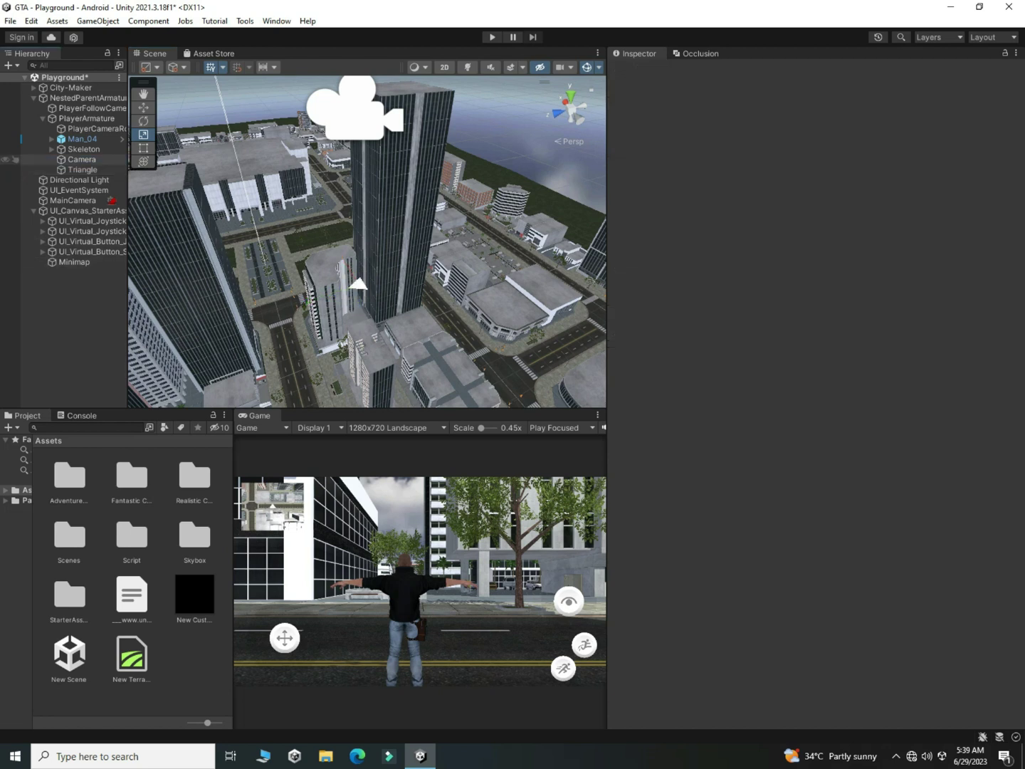
Set the Clear Flags of the Camera under PlayerArmature to Solid Color and its Projection to Orthographic.
{"action": "left_click", "coordinate": [82, 160]}
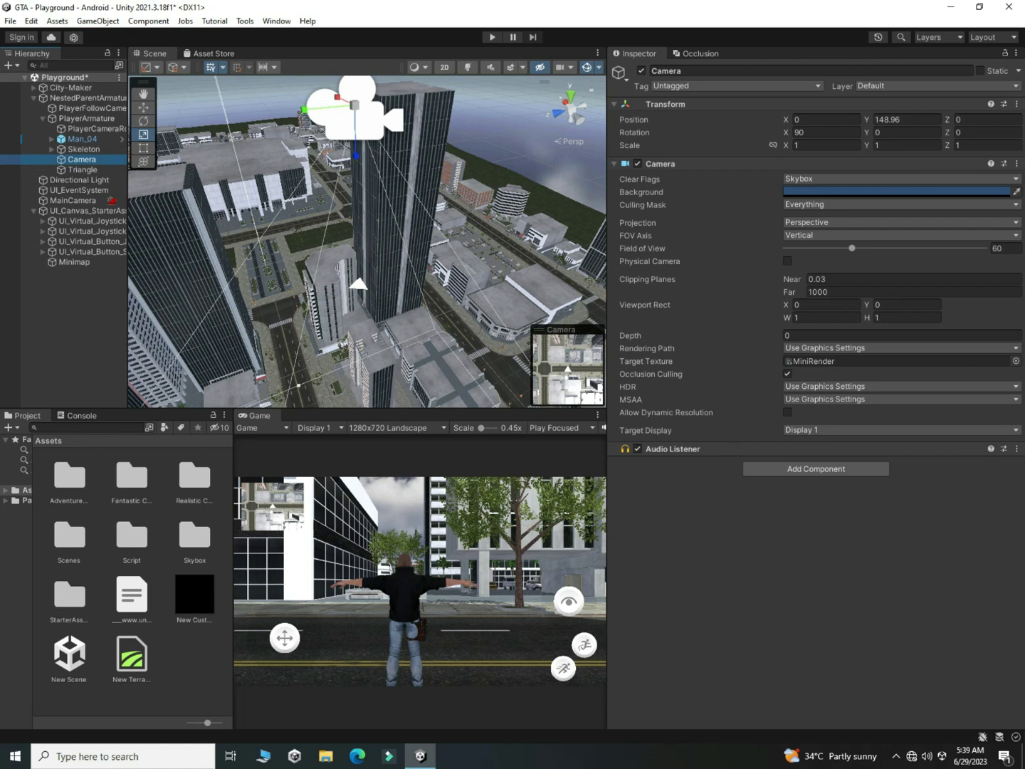
{"action": "left_click", "coordinate": [833, 180]}
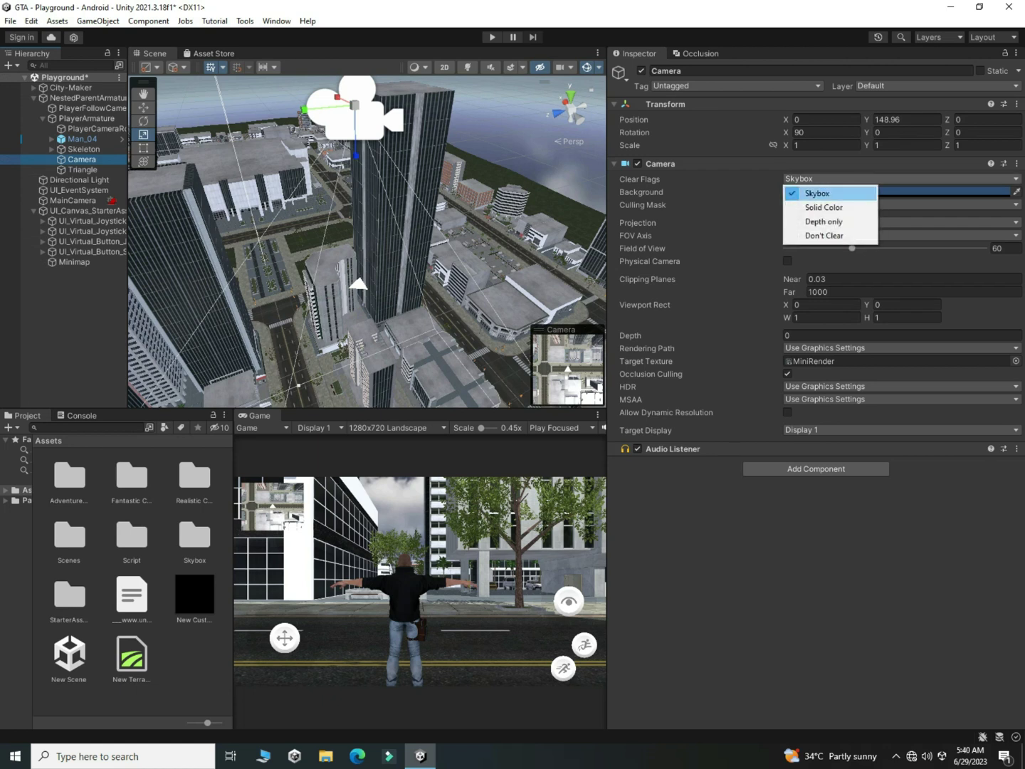
{"action": "left_click", "coordinate": [823, 207]}
{"action": "left_click", "coordinate": [831, 223]}
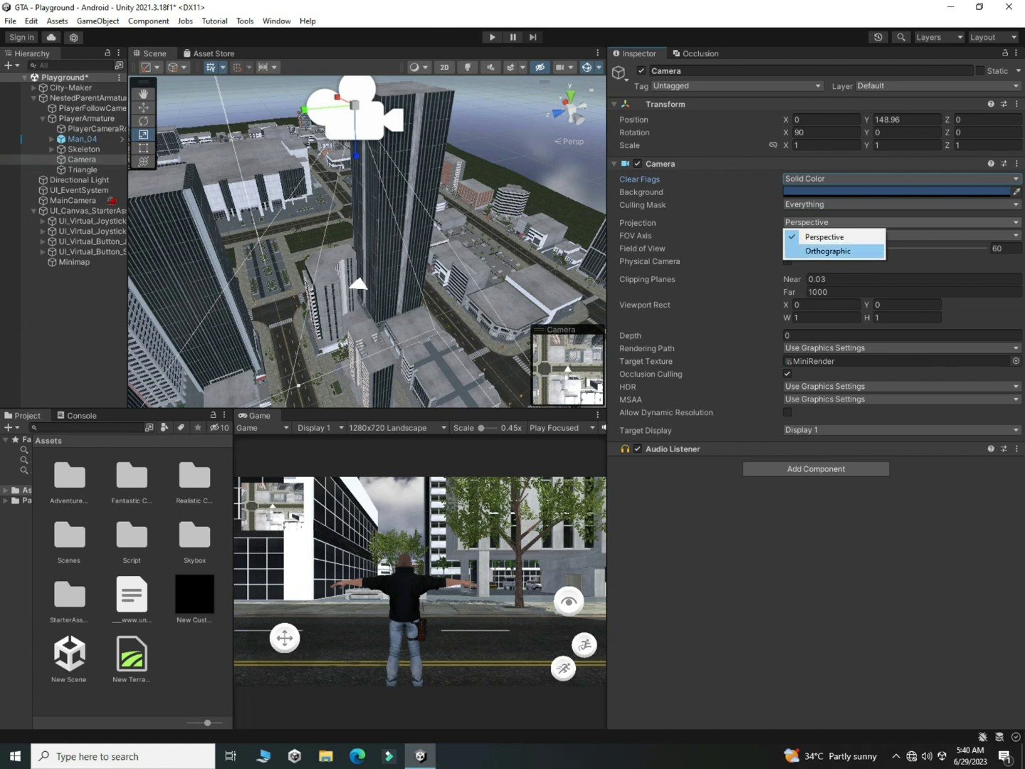
{"action": "left_click", "coordinate": [828, 251]}
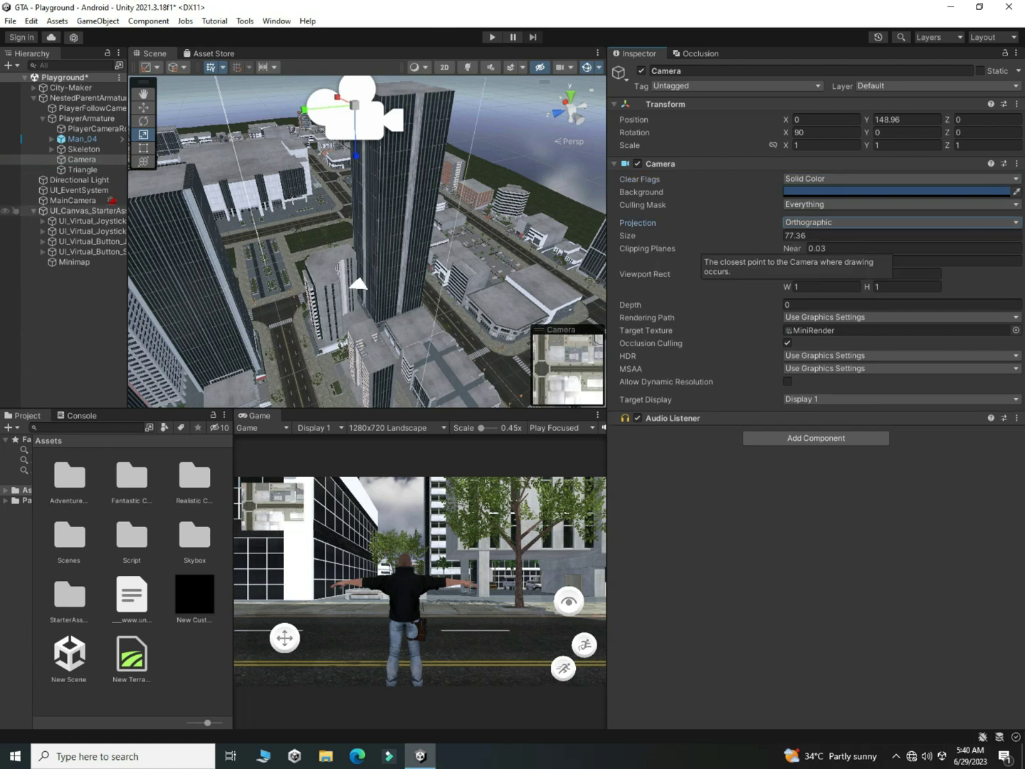
Enlarge the Triangle sprite uniformly to a scale of about 14.26 and lower it to a Y position of 108.6.
{"action": "left_click", "coordinate": [71, 169]}
{"action": "left_click_drag", "start_coordinate": [405, 230], "coordinate": [423, 222]}
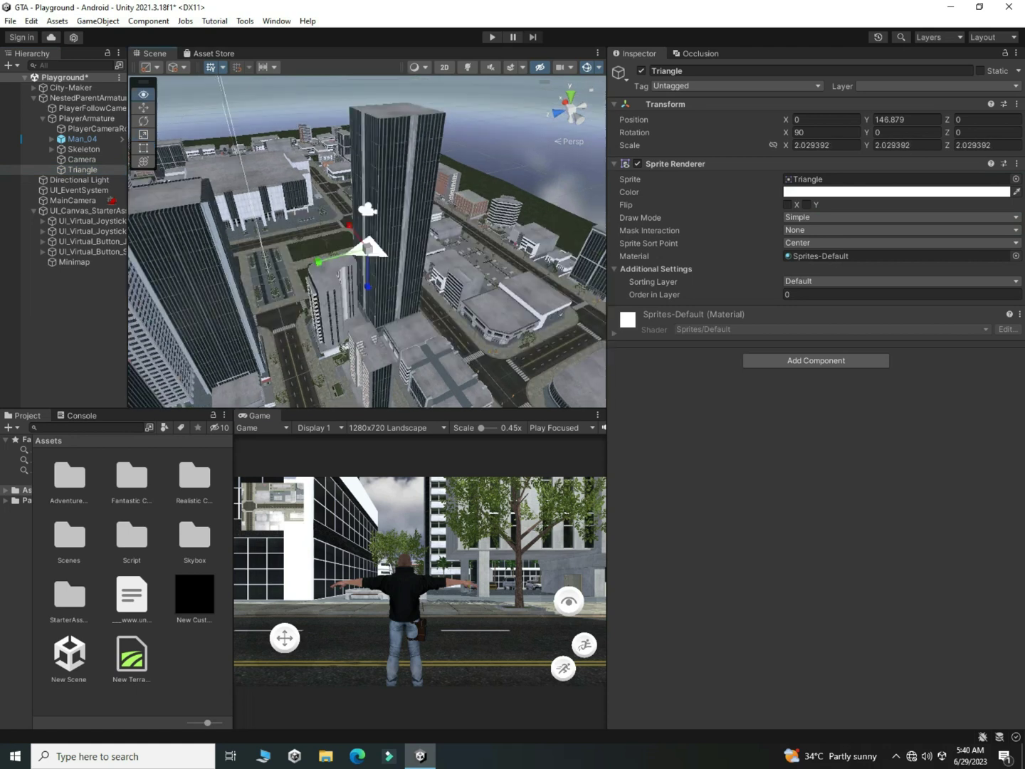
{"action": "scroll", "coordinate": [367, 241], "scroll_direction": "down", "scroll_amount": 3}
{"action": "left_click_drag", "start_coordinate": [368, 247], "coordinate": [768, 232]}
{"action": "key", "text": "w"}
{"action": "left_click_drag", "start_coordinate": [369, 279], "coordinate": [368, 309]}
{"action": "left_click_drag", "start_coordinate": [367, 308], "coordinate": [368, 366]}
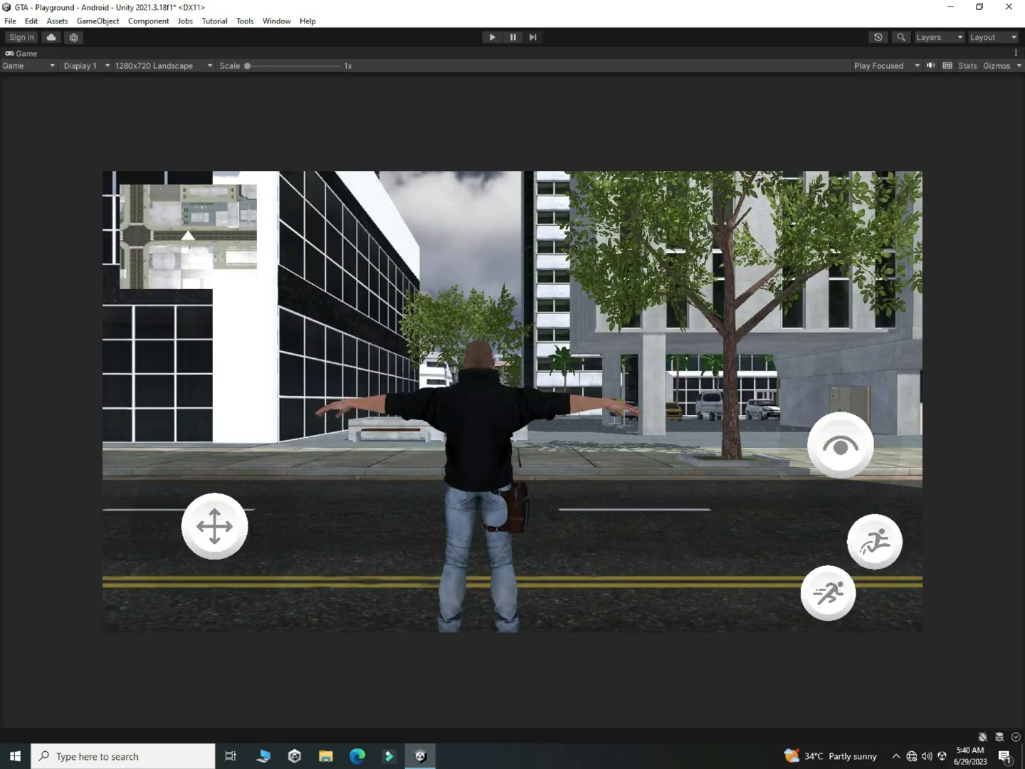
{"action": "key", "text": "shift+space"}
Reduce the Triangle sprite's uniform scale to about 8.28 and save the scene.
{"action": "middle_click_drag", "start_coordinate": [367, 342], "coordinate": [368, 303]}
{"action": "key", "text": "r"}
{"action": "left_click_drag", "start_coordinate": [368, 365], "coordinate": [360, 365]}
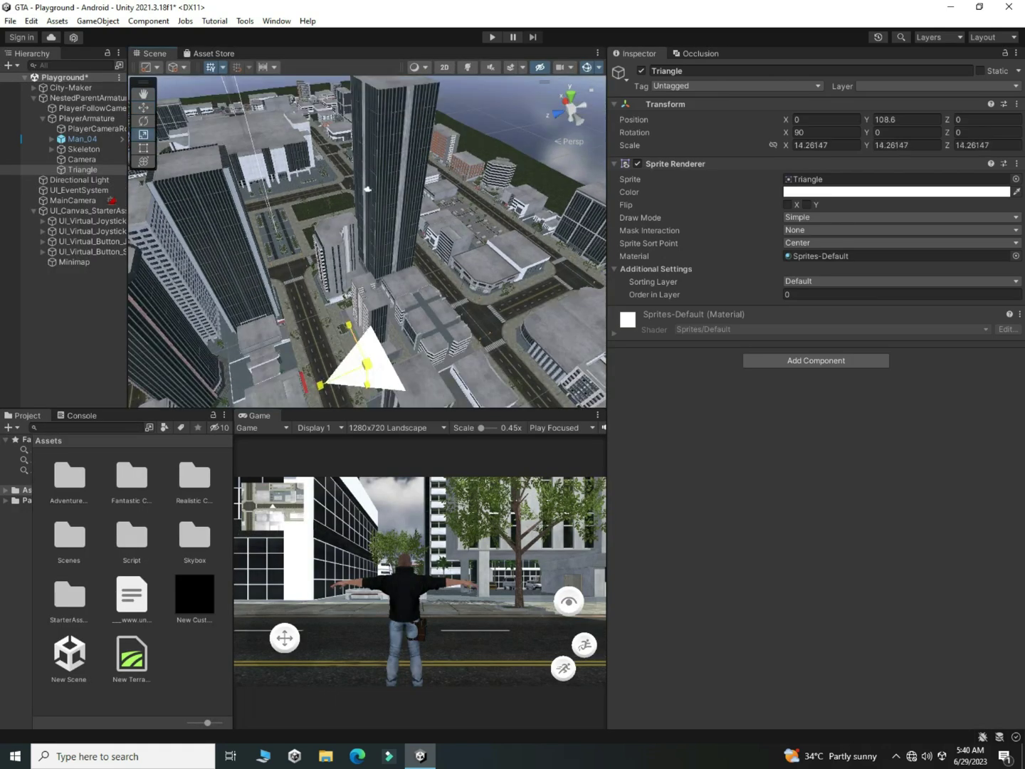
{"action": "key", "text": "shift+space"}
{"action": "key", "text": "ctrl+s"}
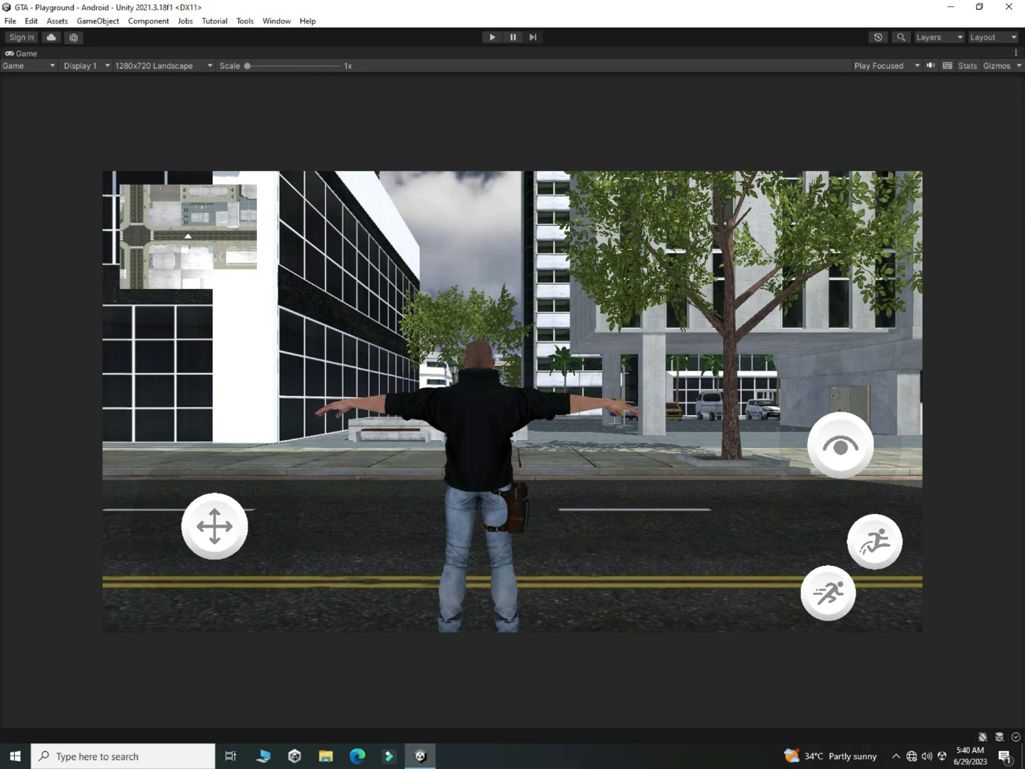
Set the Triangle sprite's colour to yellow and save the scene.
{"action": "key", "text": "shift+space"}
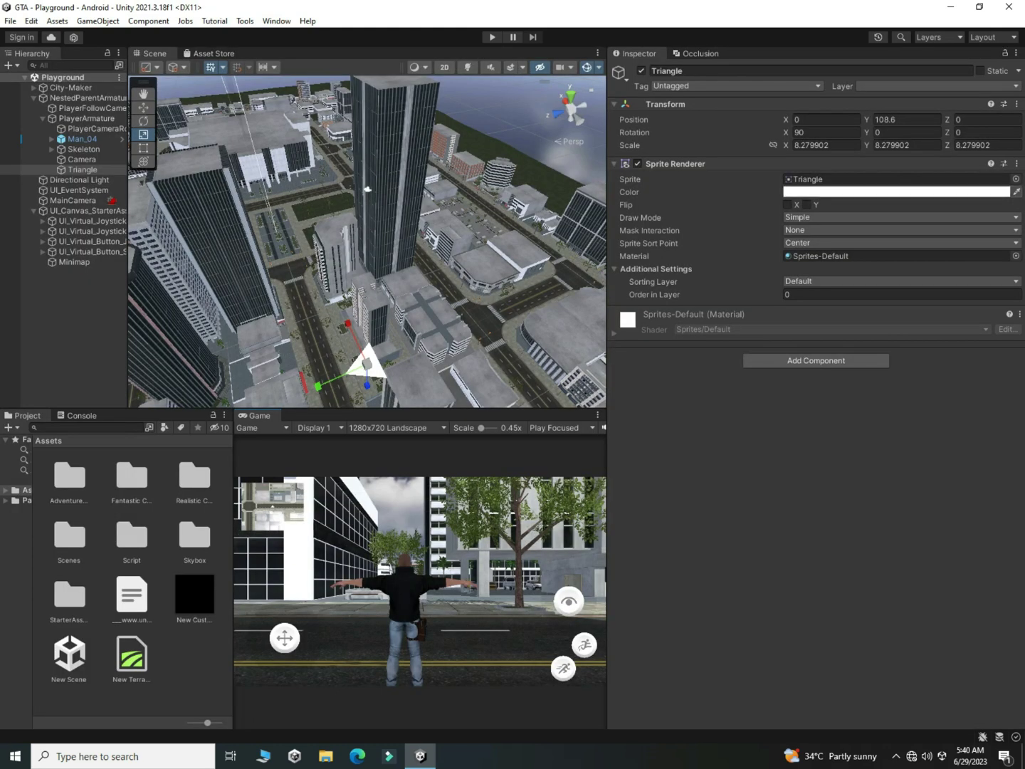
{"action": "left_click", "coordinate": [883, 193]}
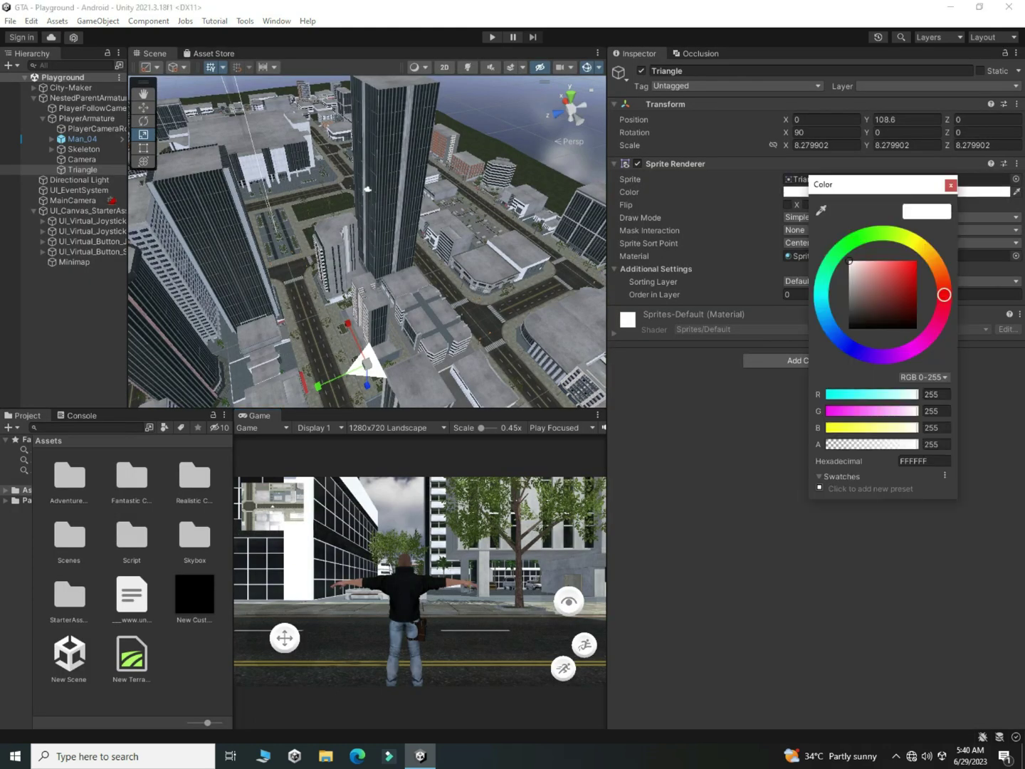
{"action": "mouse_move", "coordinate": [882, 266]}
{"action": "left_mouse_down"}
{"action": "mouse_move", "coordinate": [917, 261]}
{"action": "mouse_move", "coordinate": [914, 242]}
{"action": "mouse_move", "coordinate": [844, 247]}
{"action": "left_mouse_up"}
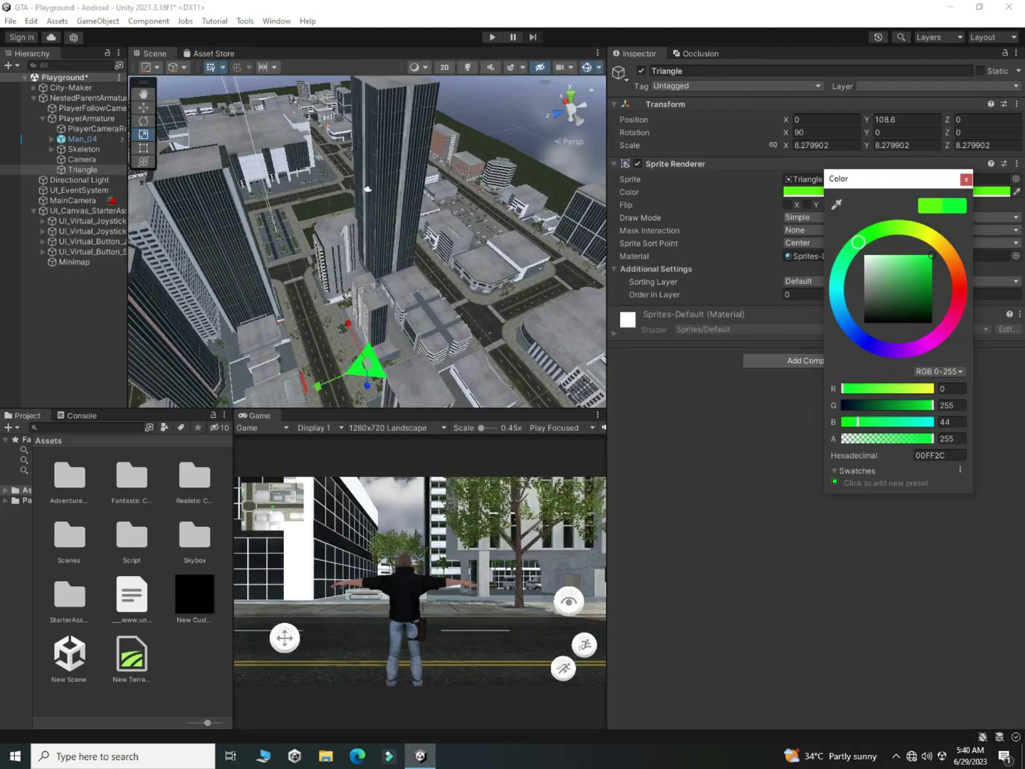
{"action": "mouse_move", "coordinate": [859, 243]}
{"action": "left_mouse_down"}
{"action": "mouse_move", "coordinate": [836, 279]}
{"action": "mouse_move", "coordinate": [843, 322]}
{"action": "mouse_move", "coordinate": [909, 348]}
{"action": "mouse_move", "coordinate": [947, 325]}
{"action": "mouse_move", "coordinate": [960, 294]}
{"action": "mouse_move", "coordinate": [923, 233]}
{"action": "mouse_move", "coordinate": [935, 239]}
{"action": "left_mouse_up"}
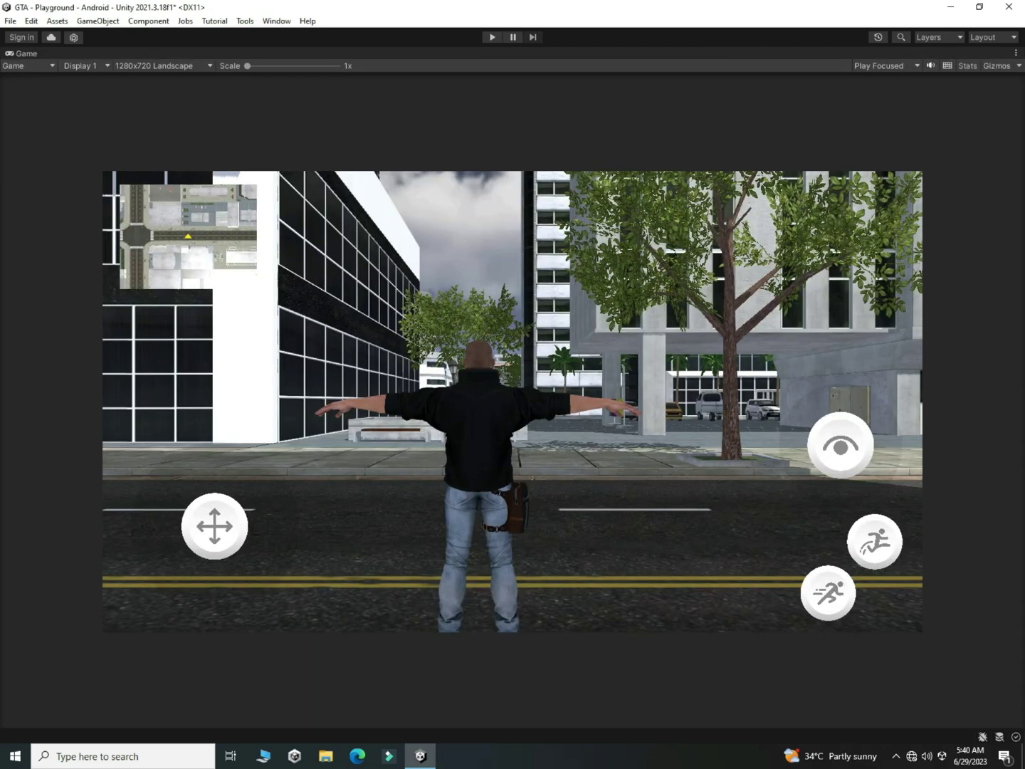
{"action": "key", "text": "ctrl+s"}
Play-test in the maximized Game view, running along the street to check the minimap's player marker, then stop the game and restore the editor layout.
{"action": "key", "text": "shift+space"}
{"action": "key", "text": "shift+space"}
{"action": "key", "text": "ctrl+p"}
{"action": "key", "text": "w"}
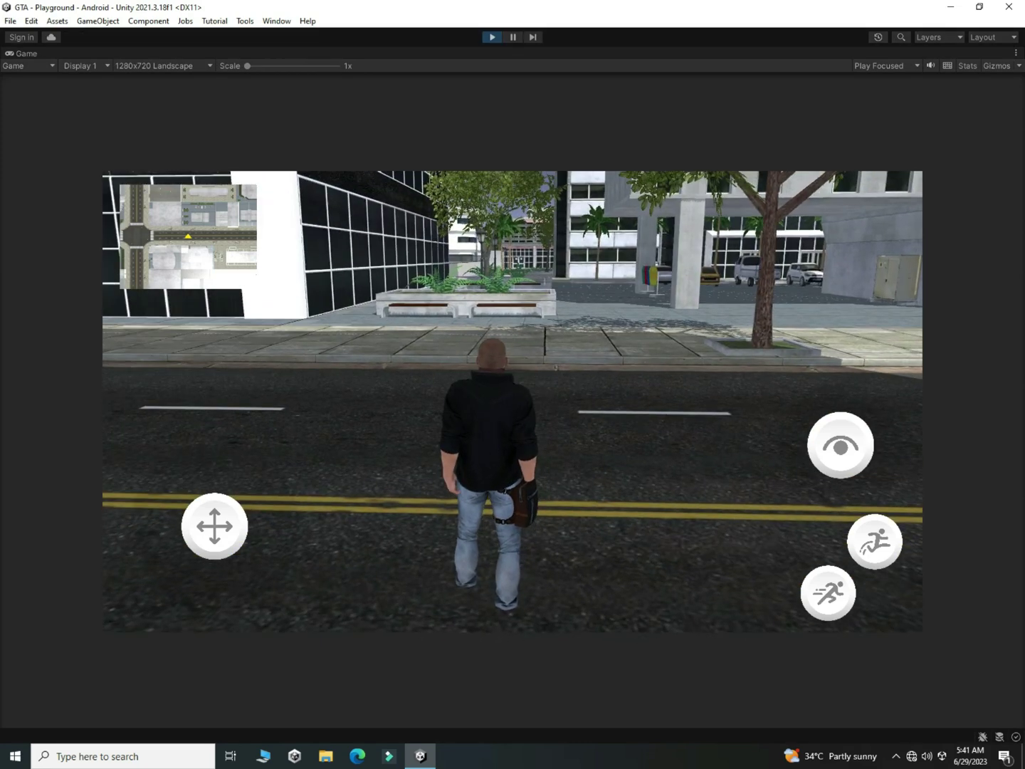
{"action": "key", "text": "w"}
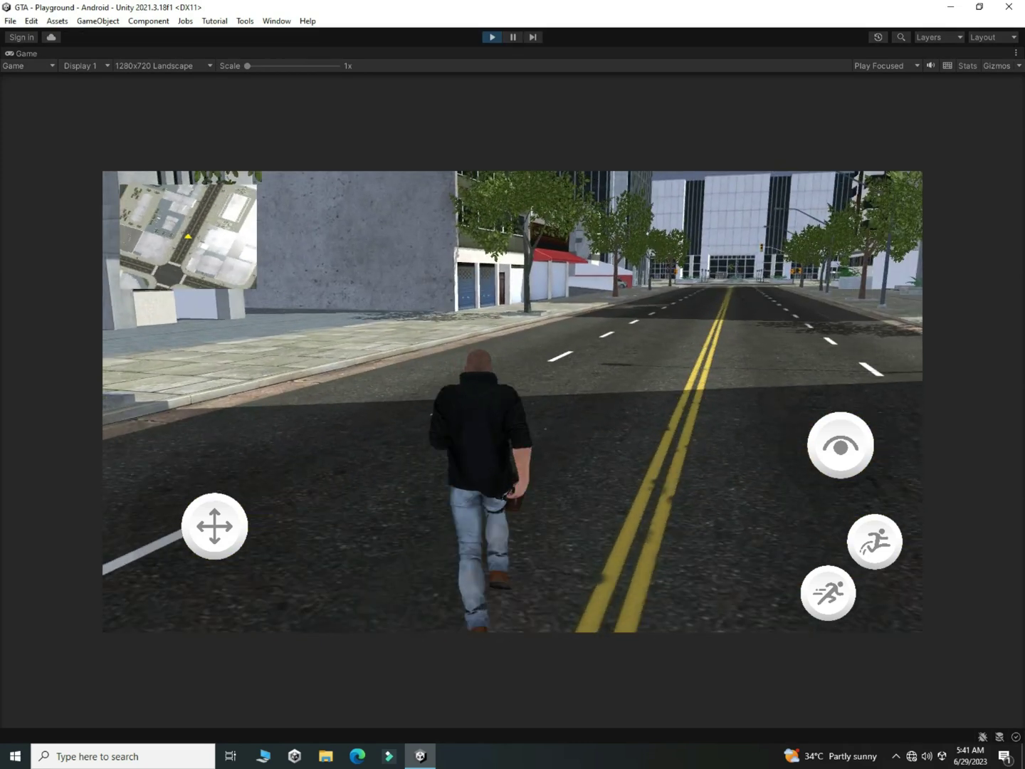
{"action": "key", "text": "w"}
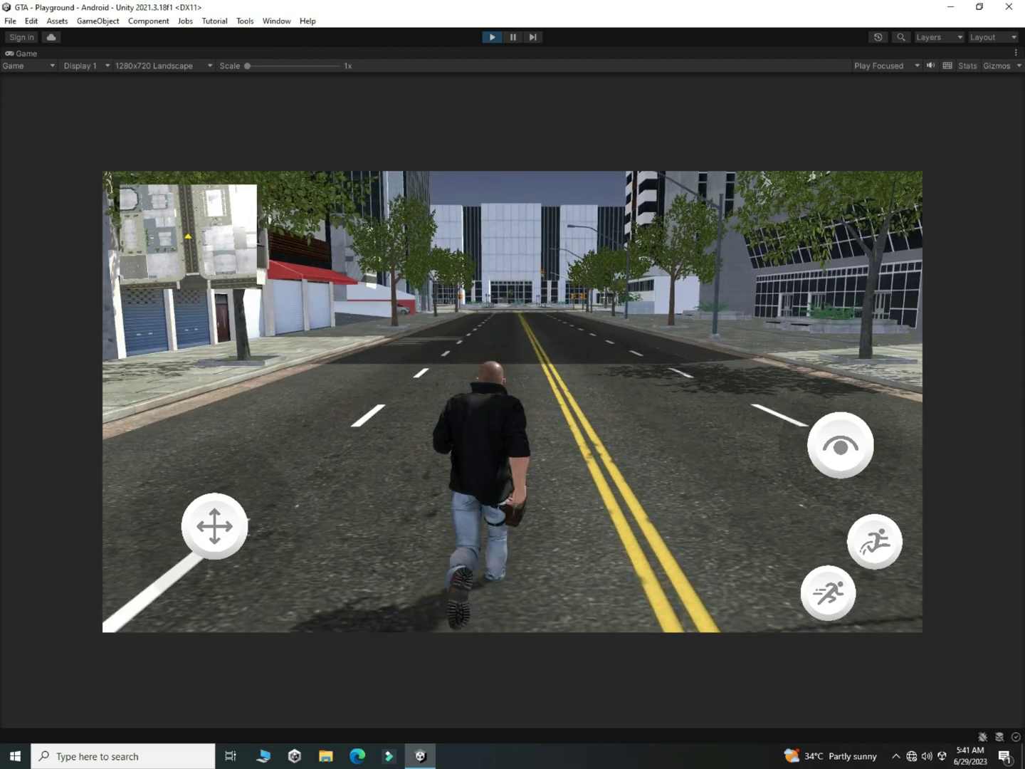
{"action": "key", "text": "w"}
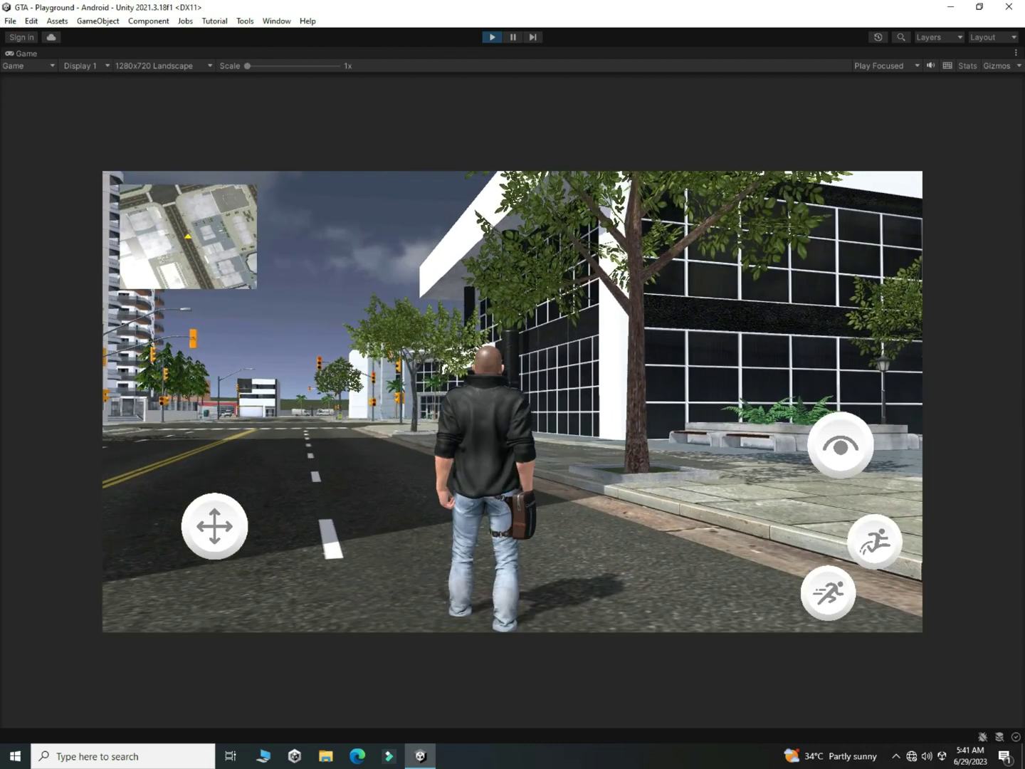
{"action": "key", "text": "ctrl+p"}
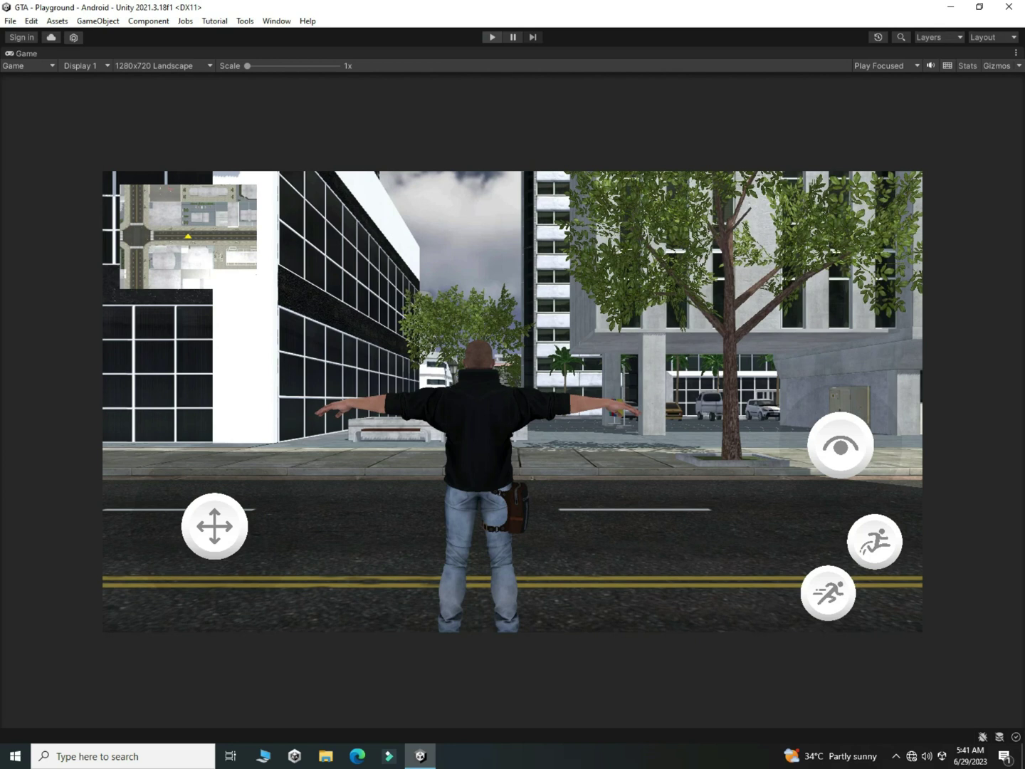
{"action": "key", "text": "ctrl+p"}
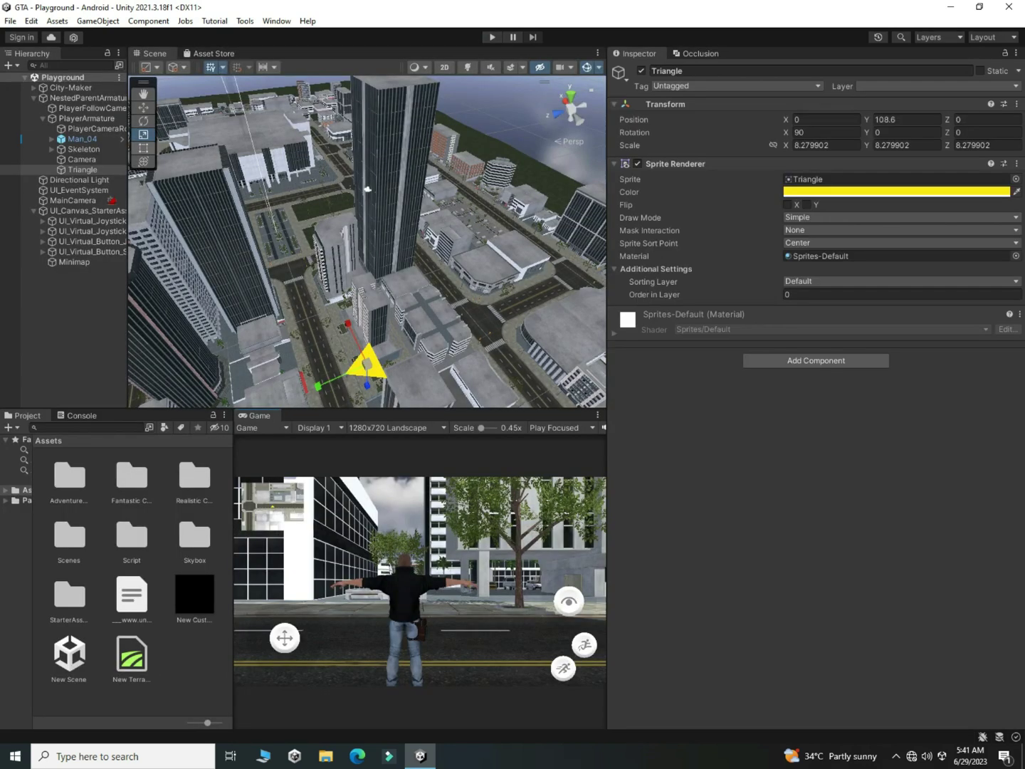
Add a Raw Image to the UI canvas and place it directly before Minimap in the hierarchy, leaving Minimap selected.
{"action": "right_click_drag", "start_coordinate": [370, 249], "coordinate": [320, 218]}
{"action": "key", "text": "s"}
{"action": "key", "text": "s"}
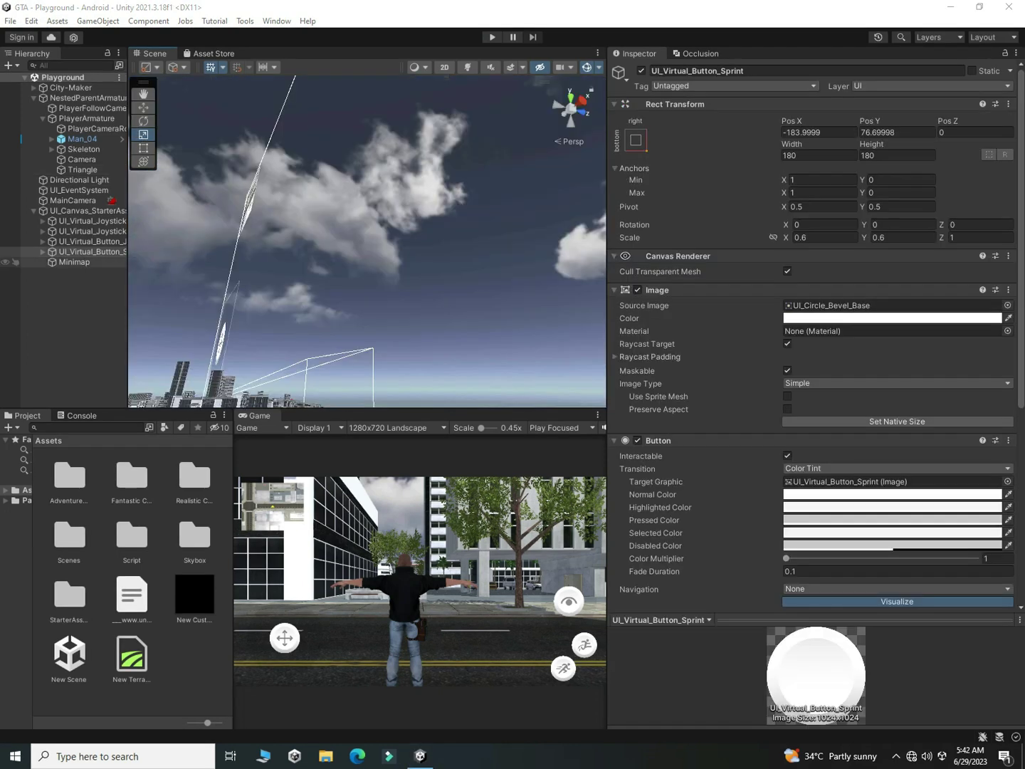
{"action": "double_click", "coordinate": [73, 262]}
{"action": "left_click", "coordinate": [191, 442]}
{"action": "right_click", "coordinate": [75, 286]}
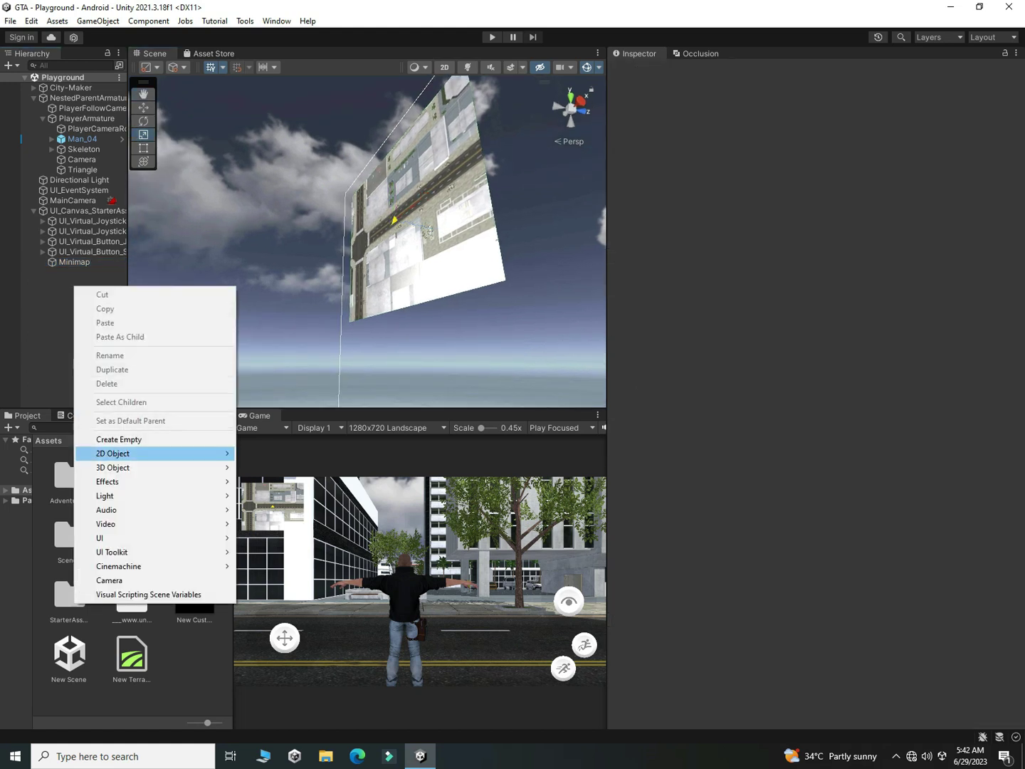
{"action": "mouse_move", "coordinate": [143, 537]}
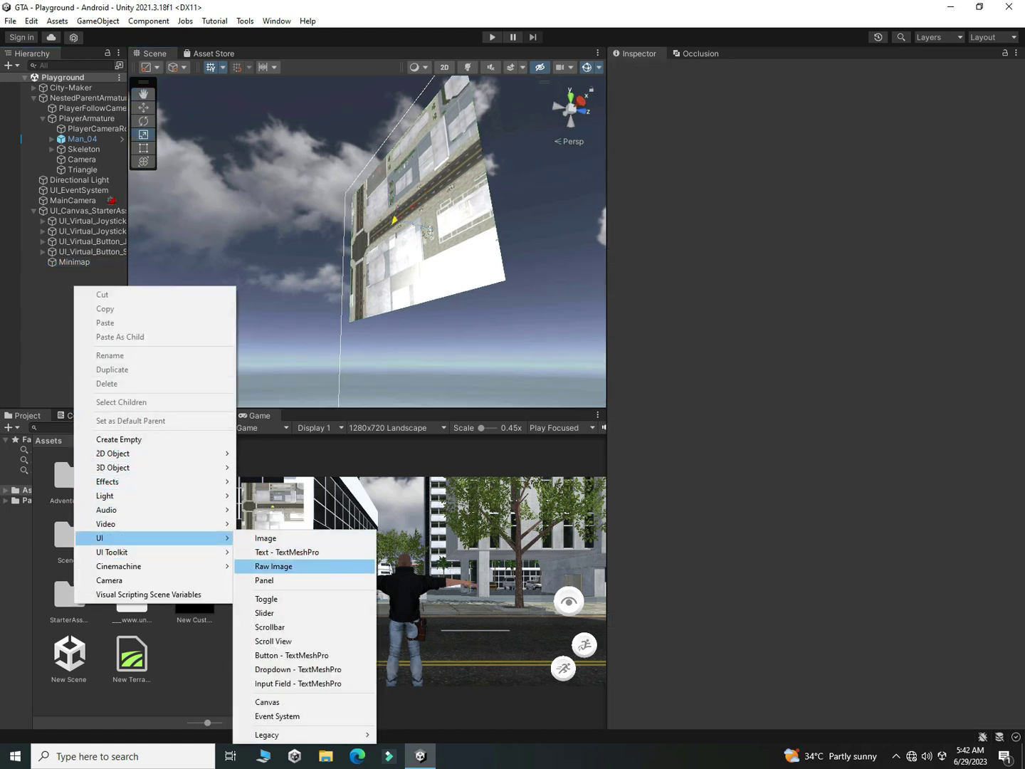
{"action": "left_click", "coordinate": [274, 566]}
{"action": "left_click", "coordinate": [129, 442]}
{"action": "left_click_drag", "start_coordinate": [79, 269], "coordinate": [79, 257]}
{"action": "left_click", "coordinate": [76, 272]}
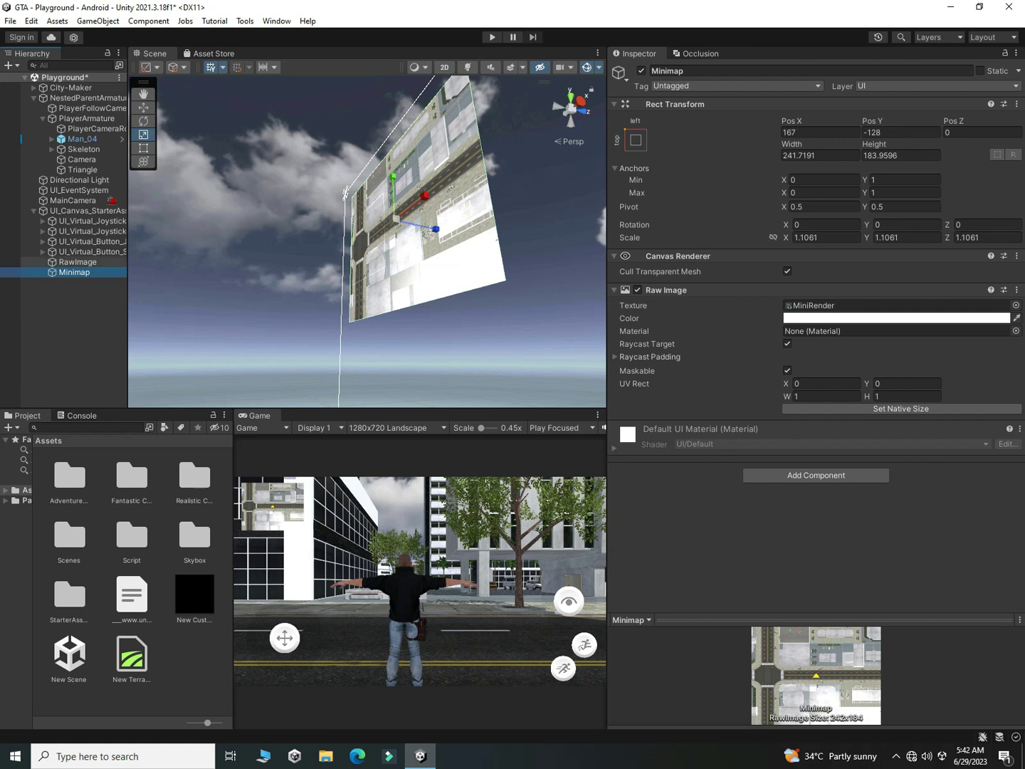
Rename the new Raw Image as MiniBg and place Minimap directly before it as a sibling in the canvas hierarchy.
{"action": "left_click_drag", "start_coordinate": [74, 272], "coordinate": [77, 263]}
{"action": "left_click", "coordinate": [77, 262]}
{"action": "key", "text": "F2"}
{"action": "type", "text": "MiniBg"}
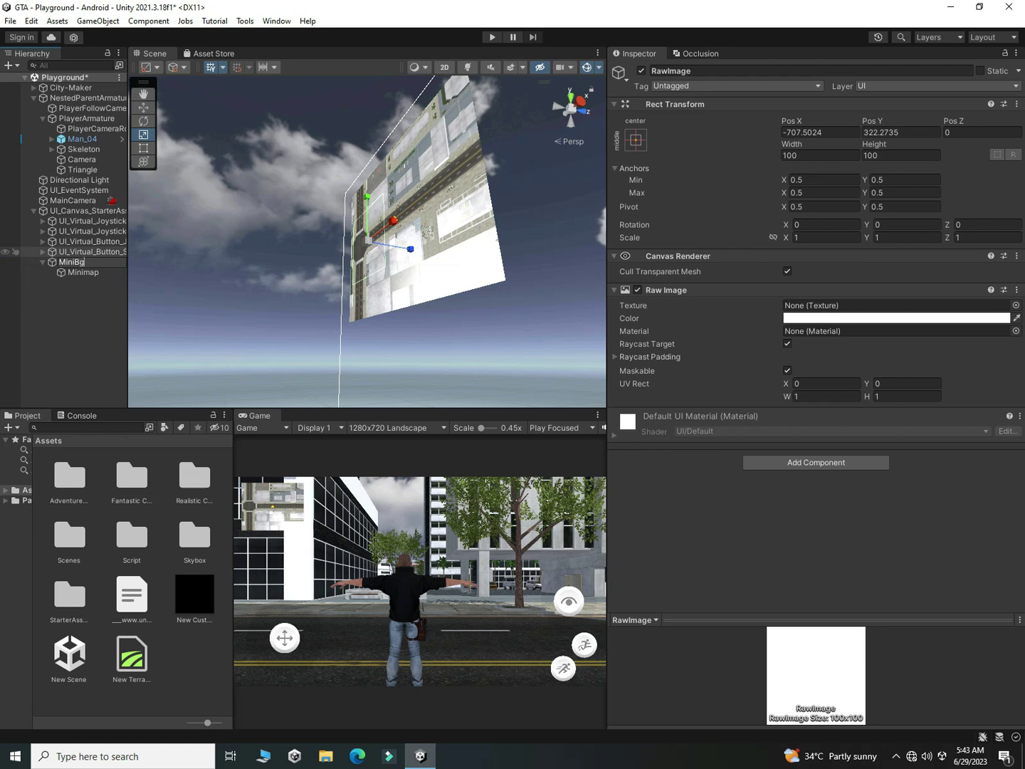
{"action": "left_click", "coordinate": [77, 300]}
{"action": "left_click_drag", "start_coordinate": [80, 272], "coordinate": [79, 257]}
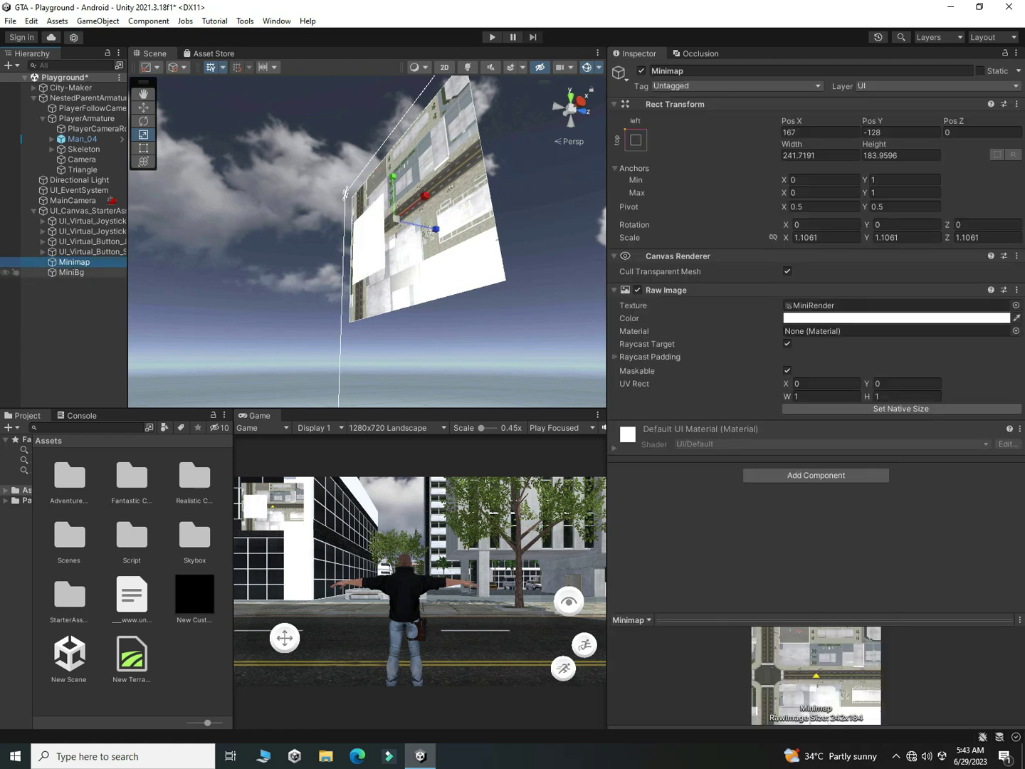
Enlarge MiniBg and move it over the minimap so that it extends past the map on all four sides.
{"action": "left_click", "coordinate": [74, 272]}
{"action": "left_click_drag", "start_coordinate": [368, 242], "coordinate": [423, 217]}
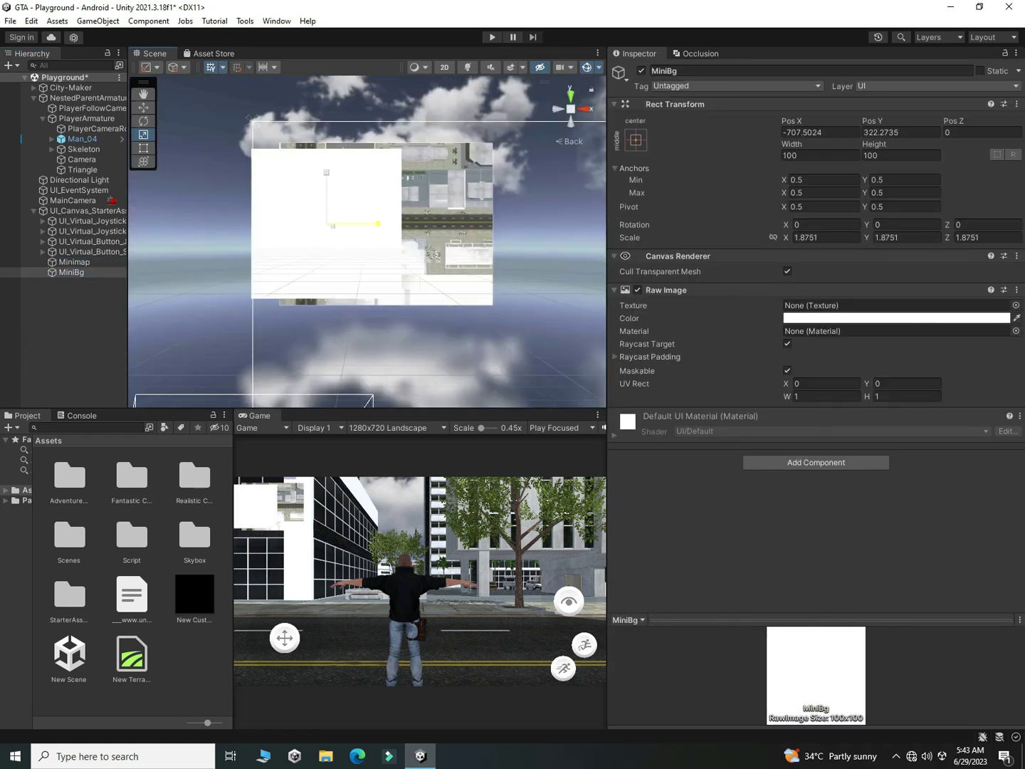
{"action": "left_click_drag", "start_coordinate": [379, 224], "coordinate": [386, 223]}
{"action": "key", "text": "ctrl+z"}
{"action": "key", "text": "ctrl+z"}
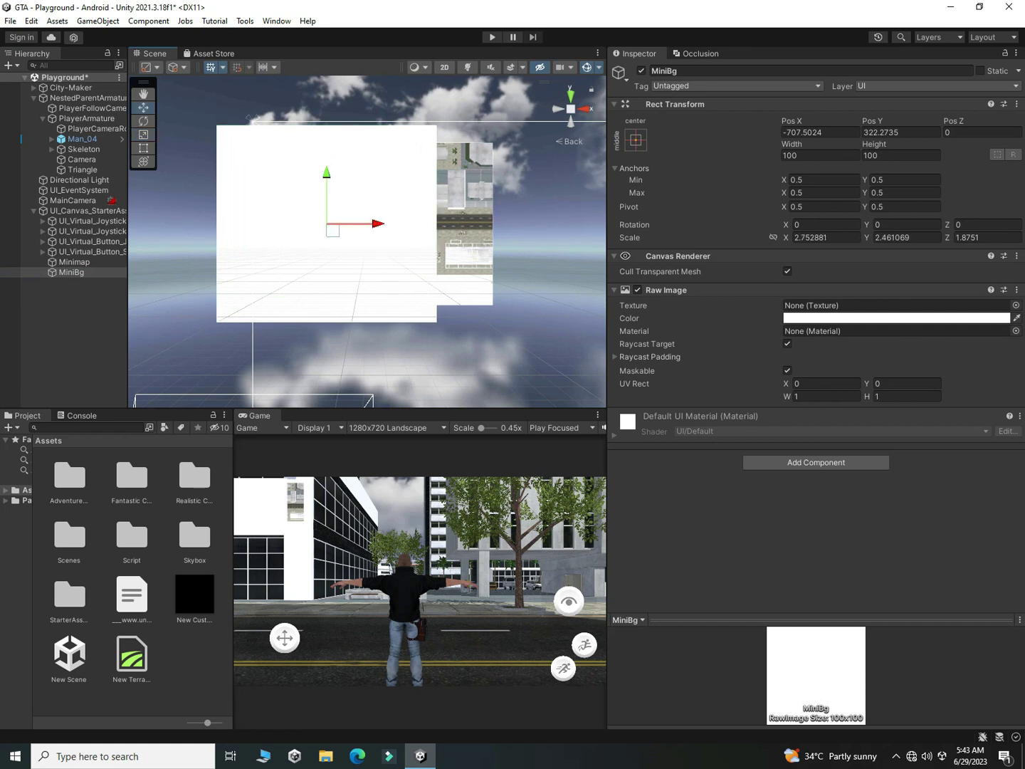
{"action": "key", "text": "ctrl+z"}
{"action": "key", "text": "ctrl+z"}
Try nesting Minimap under MiniBg and repositioning it, and undo both changes.
{"action": "left_click_drag", "start_coordinate": [73, 262], "coordinate": [72, 272]}
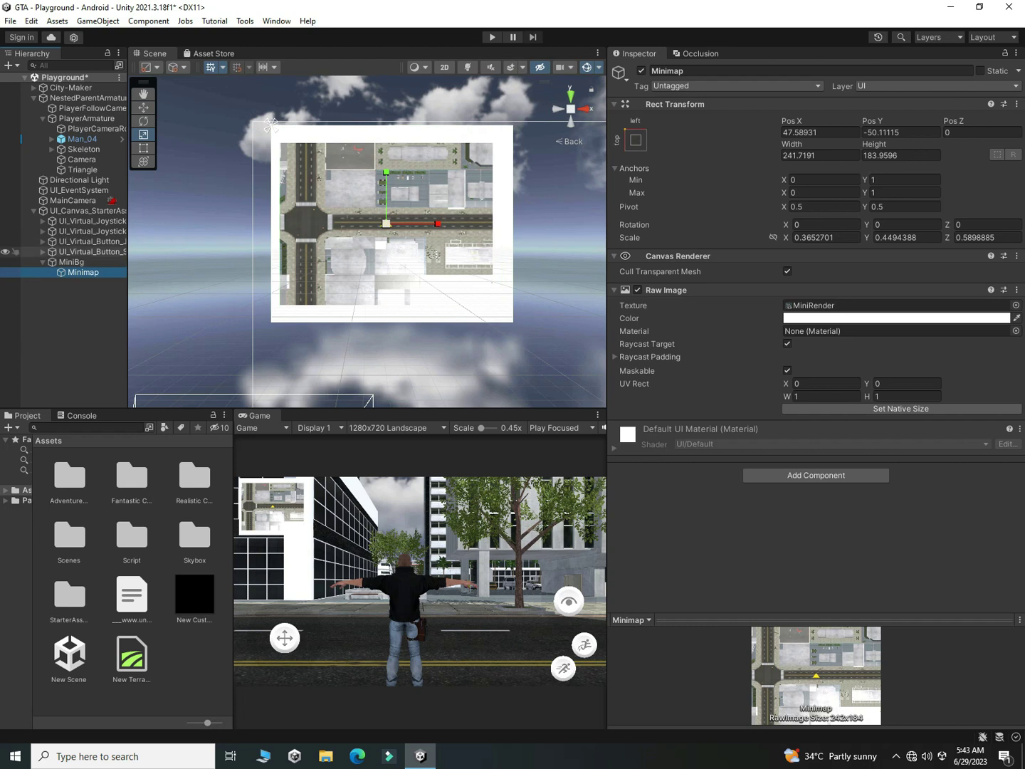
{"action": "key", "text": "w"}
{"action": "left_click_drag", "start_coordinate": [381, 232], "coordinate": [386, 234]}
{"action": "key", "text": "ctrl+z"}
{"action": "key", "text": "ctrl+z"}
{"action": "key", "text": "ctrl+z"}
Place Minimap directly after MiniBg as a sibling, and reduce MiniBg's scale to about 2.89 by 2.35, previewing it in the maximized Game view.
{"action": "key", "text": "r"}
{"action": "left_click_drag", "start_coordinate": [74, 262], "coordinate": [74, 278]}
{"action": "left_click", "coordinate": [73, 262]}
{"action": "left_click_drag", "start_coordinate": [393, 224], "coordinate": [389, 226]}
{"action": "key", "text": "shift+space"}
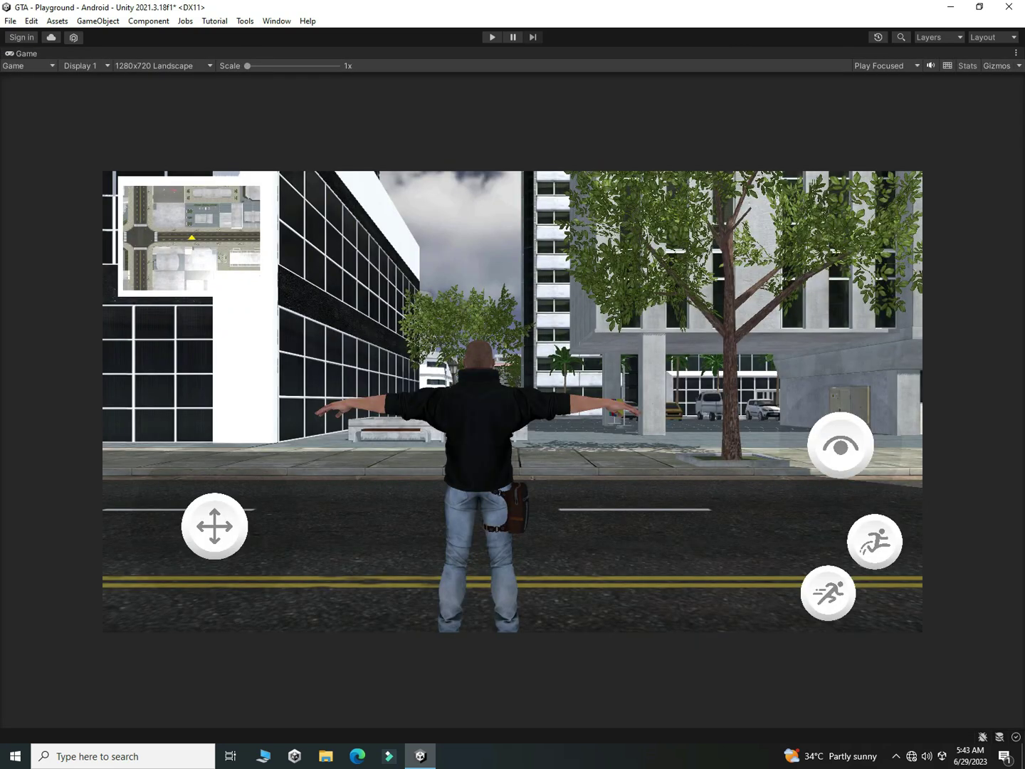
{"action": "key", "text": "shift+space"}
Try black as MiniBg's colour, preview the border in the maximized Game view, and save the scene.
{"action": "left_click", "coordinate": [880, 317]}
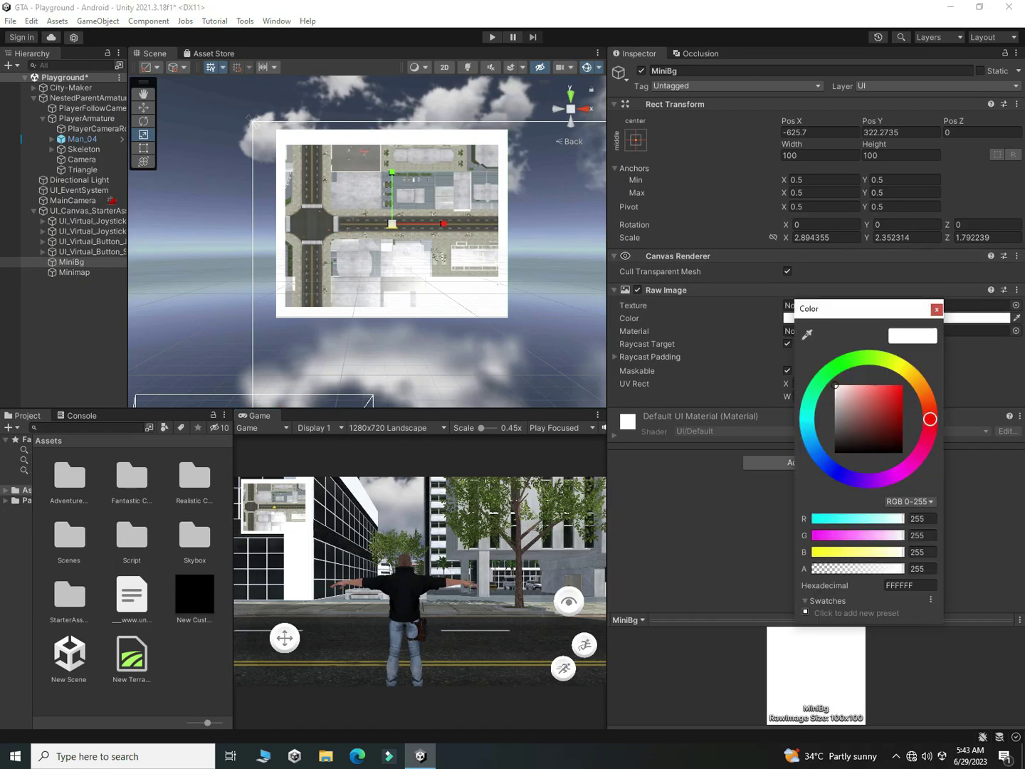
{"action": "left_click_drag", "start_coordinate": [860, 440], "coordinate": [845, 453]}
{"action": "left_click", "coordinate": [259, 414]}
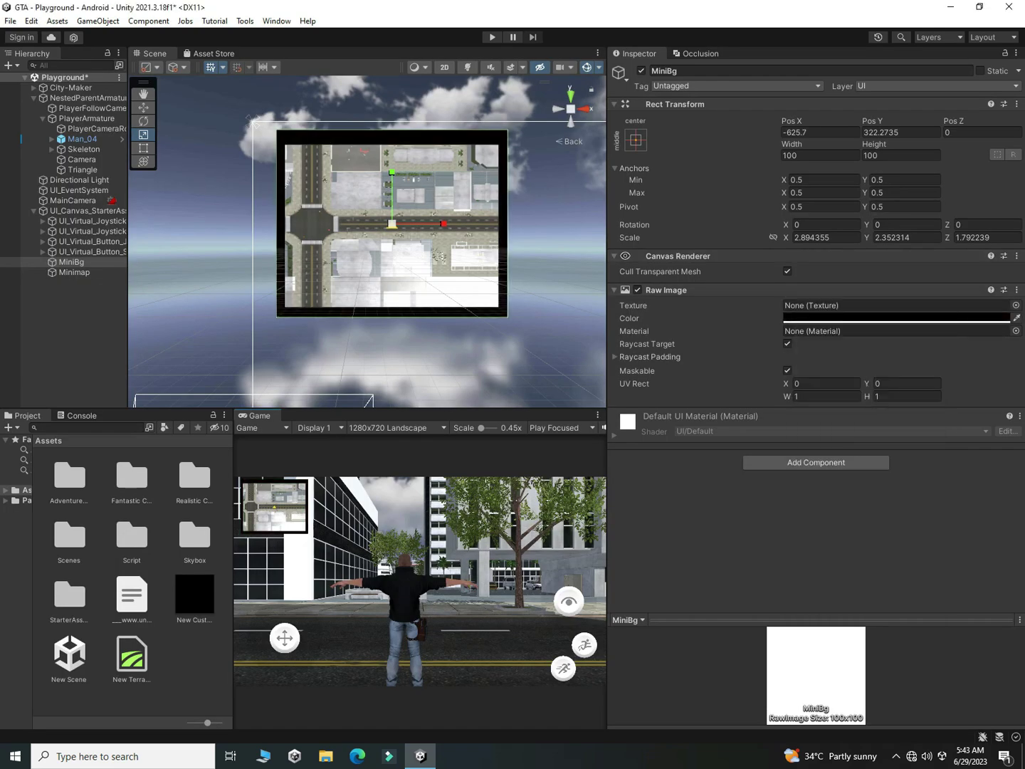
{"action": "key", "text": "ctrl+p"}
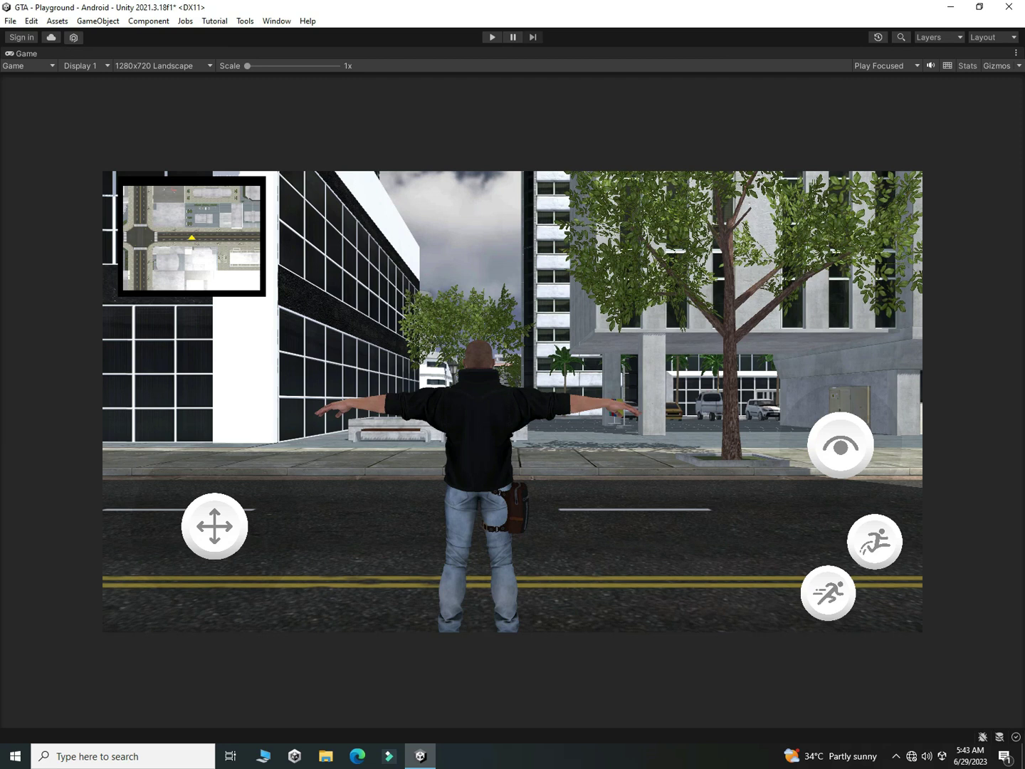
{"action": "key", "text": "shift+space"}
{"action": "left_click", "coordinate": [880, 319]}
{"action": "left_click", "coordinate": [874, 416]}
{"action": "left_click_drag", "start_coordinate": [873, 417], "coordinate": [851, 457]}
{"action": "left_click", "coordinate": [953, 314]}
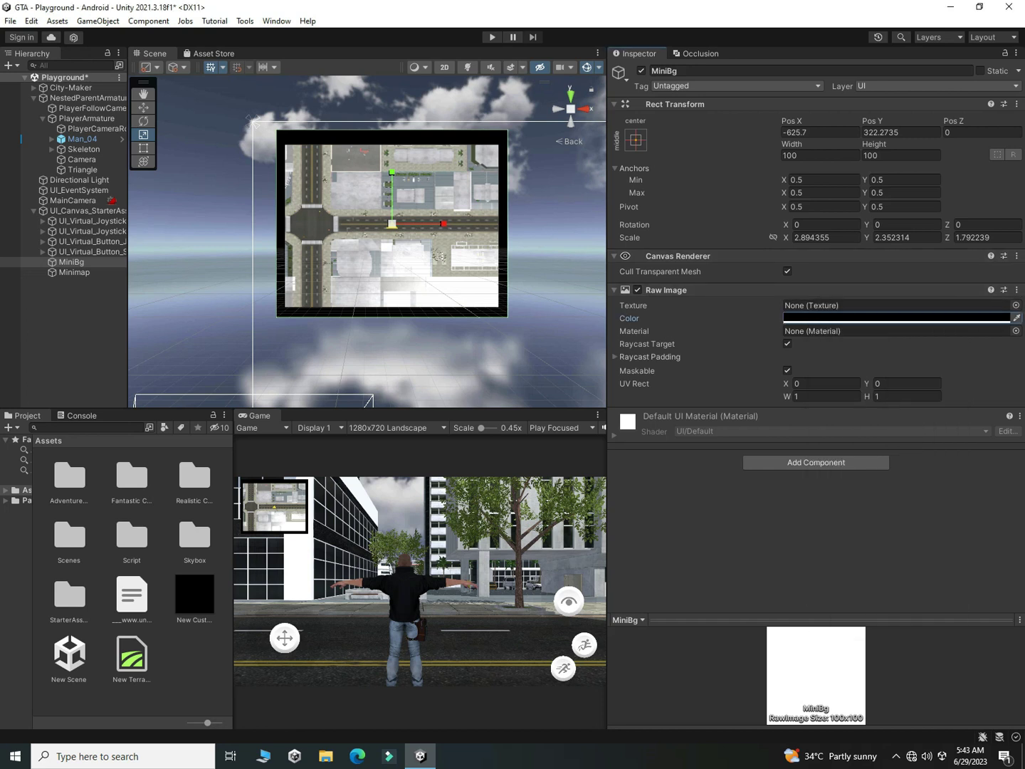
{"action": "key", "text": "ctrl+s"}
Set MiniBg's colour to dark purple, hexadecimal 351030, and save the scene.
{"action": "left_click", "coordinate": [953, 317]}
{"action": "left_click_drag", "start_coordinate": [1005, 404], "coordinate": [983, 465]}
{"action": "left_click_drag", "start_coordinate": [970, 420], "coordinate": [959, 436]}
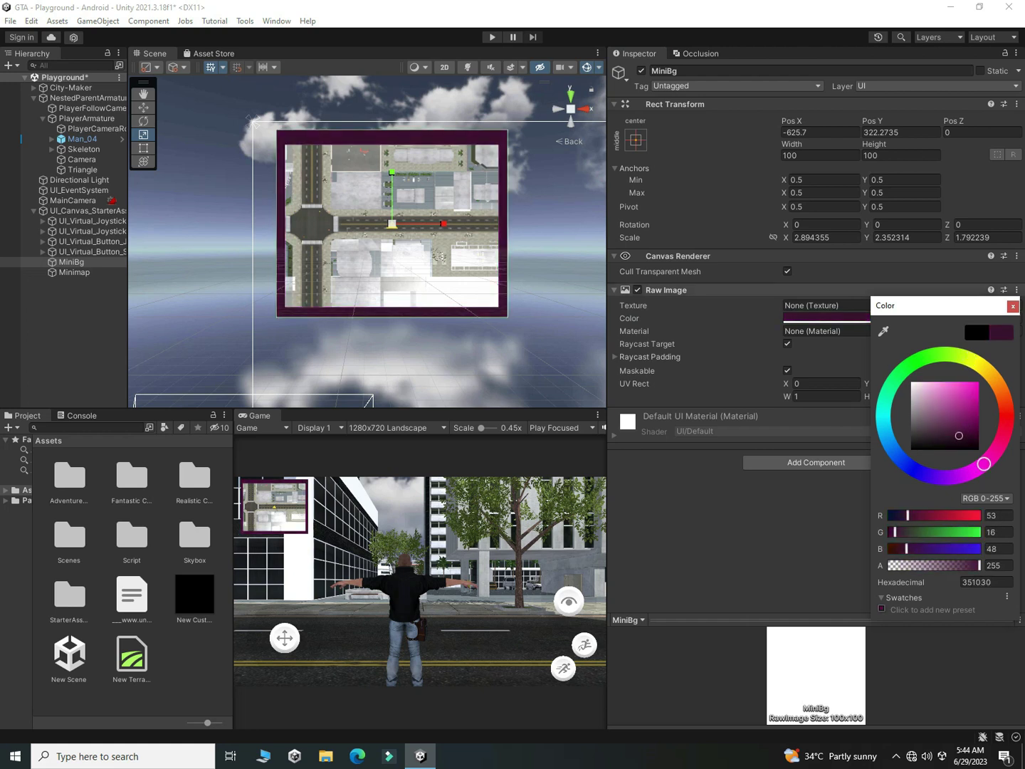
{"action": "left_click", "coordinate": [1013, 306]}
{"action": "key", "text": "ctrl+s"}
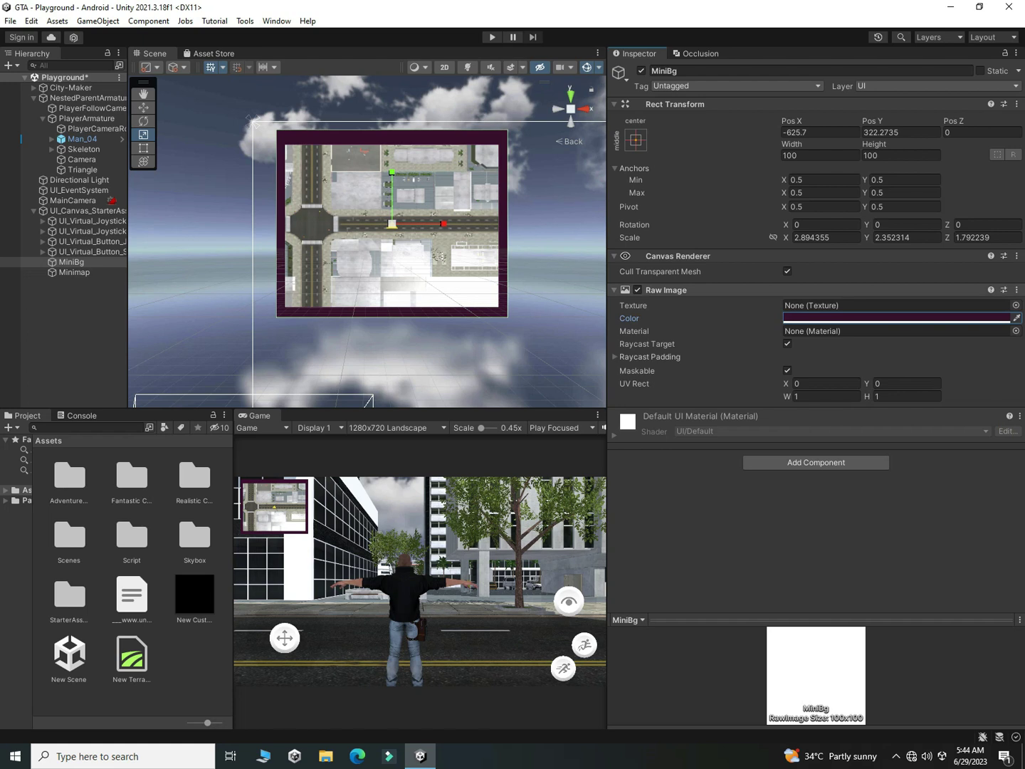
Nest Minimap under MiniBg in the hierarchy and save the scene.
{"action": "left_click", "coordinate": [76, 313]}
{"action": "left_click_drag", "start_coordinate": [76, 273], "coordinate": [74, 262]}
{"action": "key", "text": "ctrl+s"}
Find the Post Processing package in the Package Manager with the search "pos", check its installed version, and close the manager.
{"action": "left_click", "coordinate": [277, 21]}
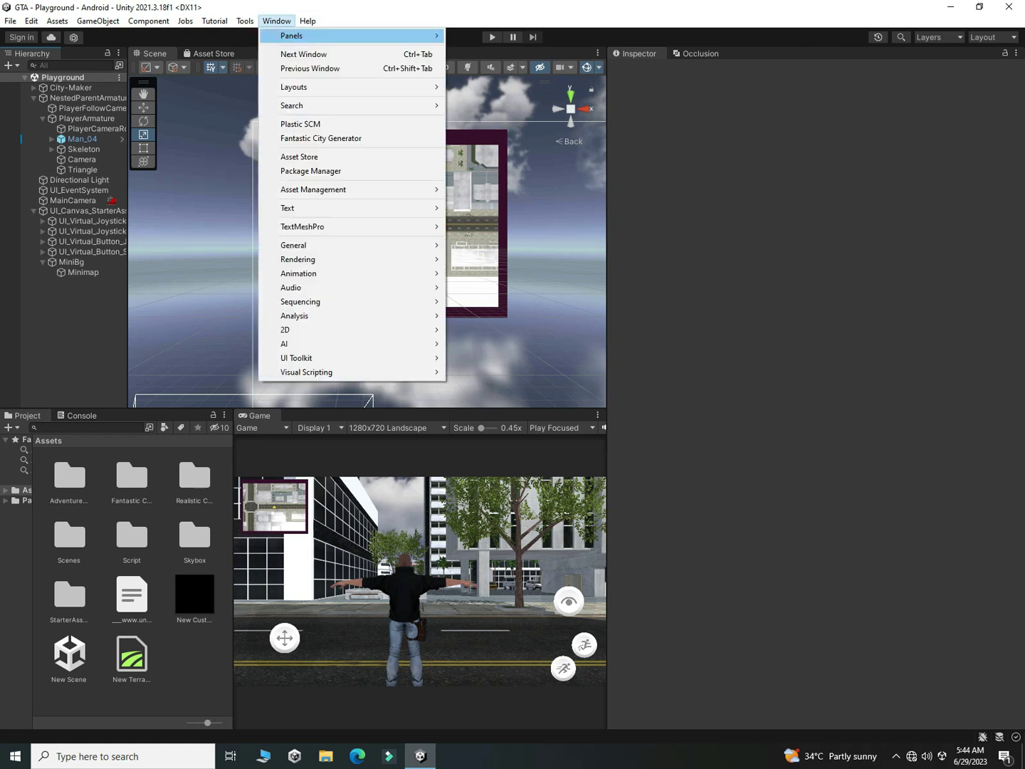
{"action": "left_click", "coordinate": [313, 171]}
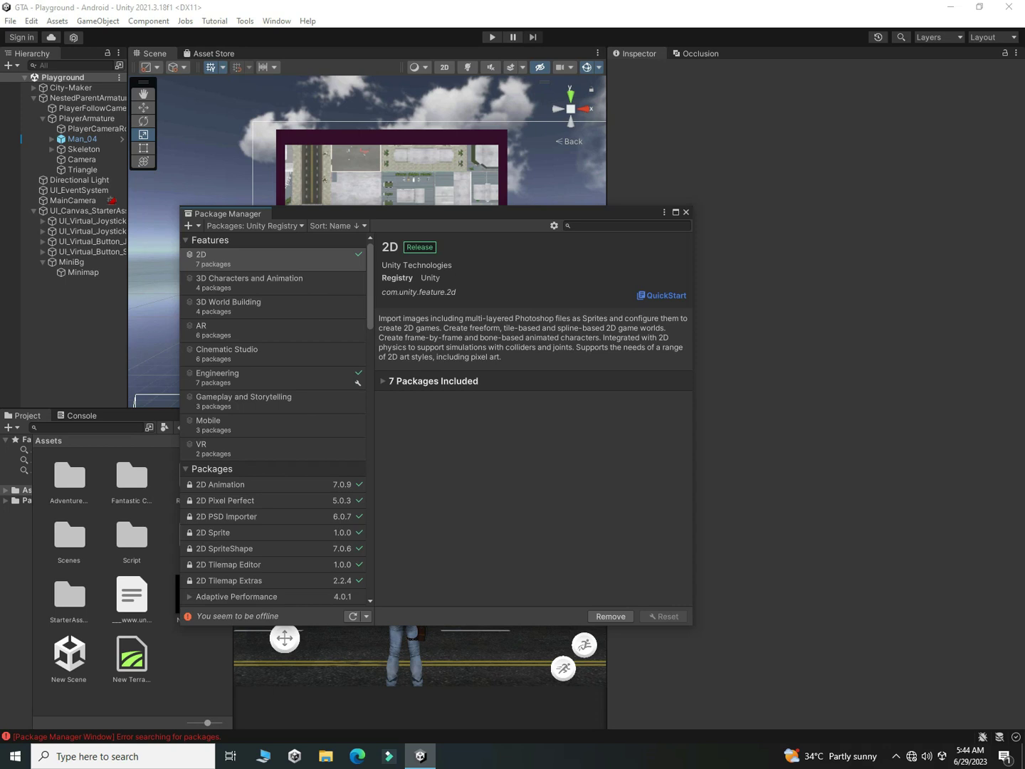
{"action": "left_click", "coordinate": [617, 226]}
{"action": "type", "text": "pos"}
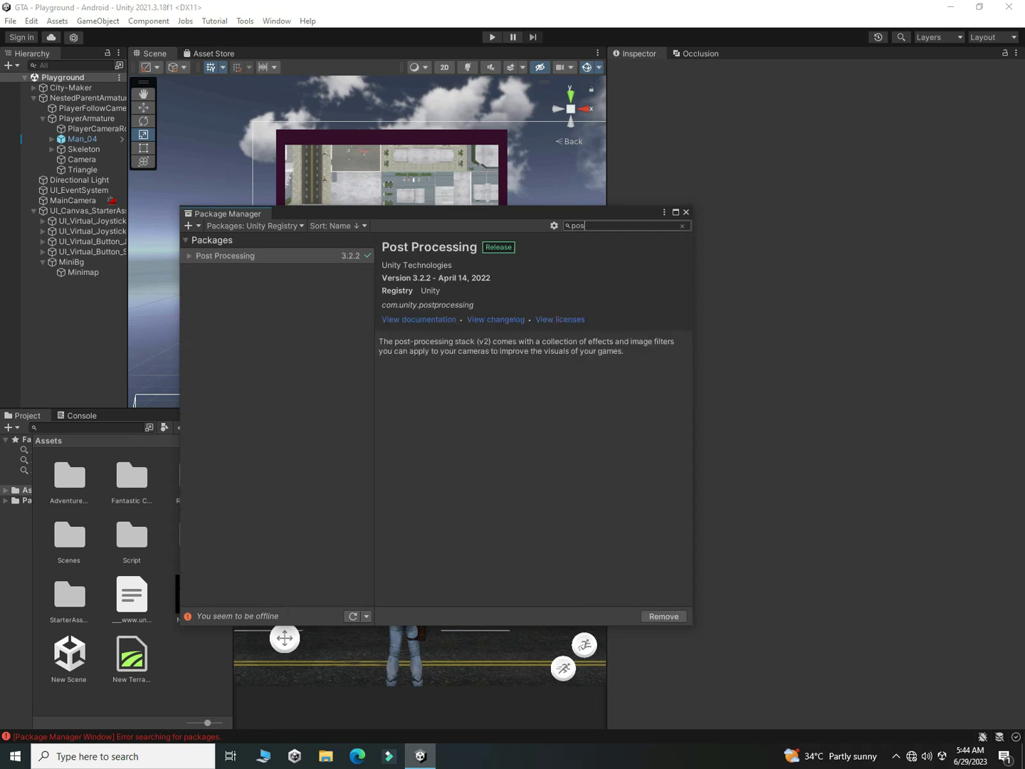
{"action": "left_click", "coordinate": [189, 254]}
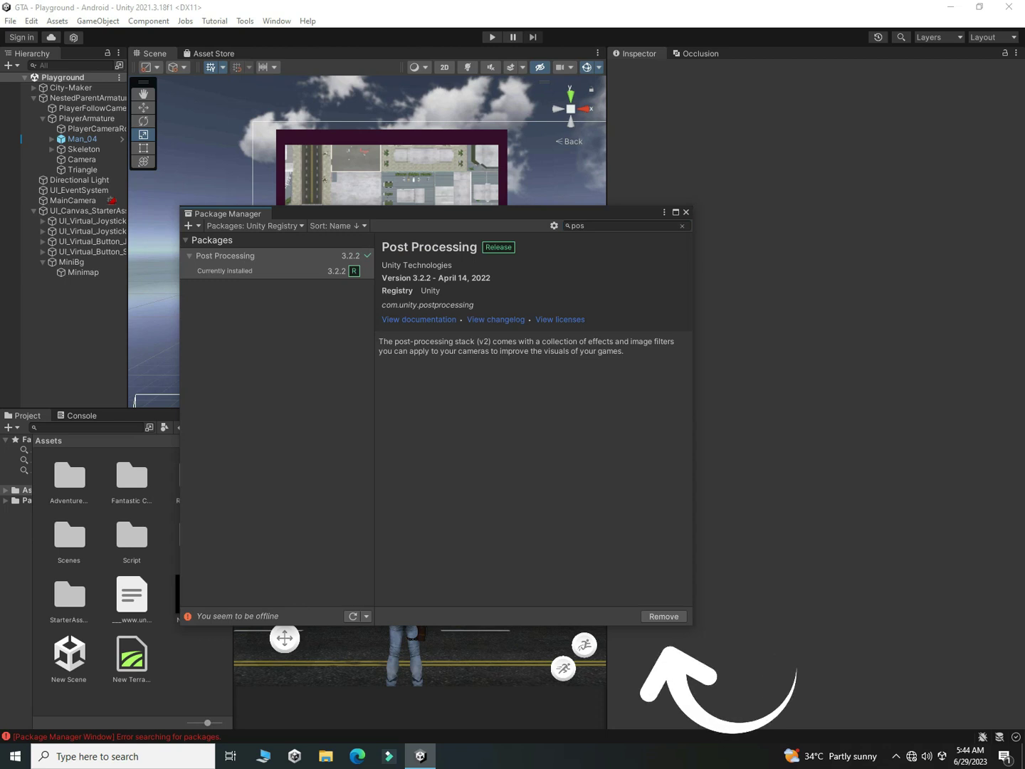
{"action": "left_click", "coordinate": [606, 226]}
{"action": "key", "text": "BackSpace"}
{"action": "left_click", "coordinate": [686, 211]}
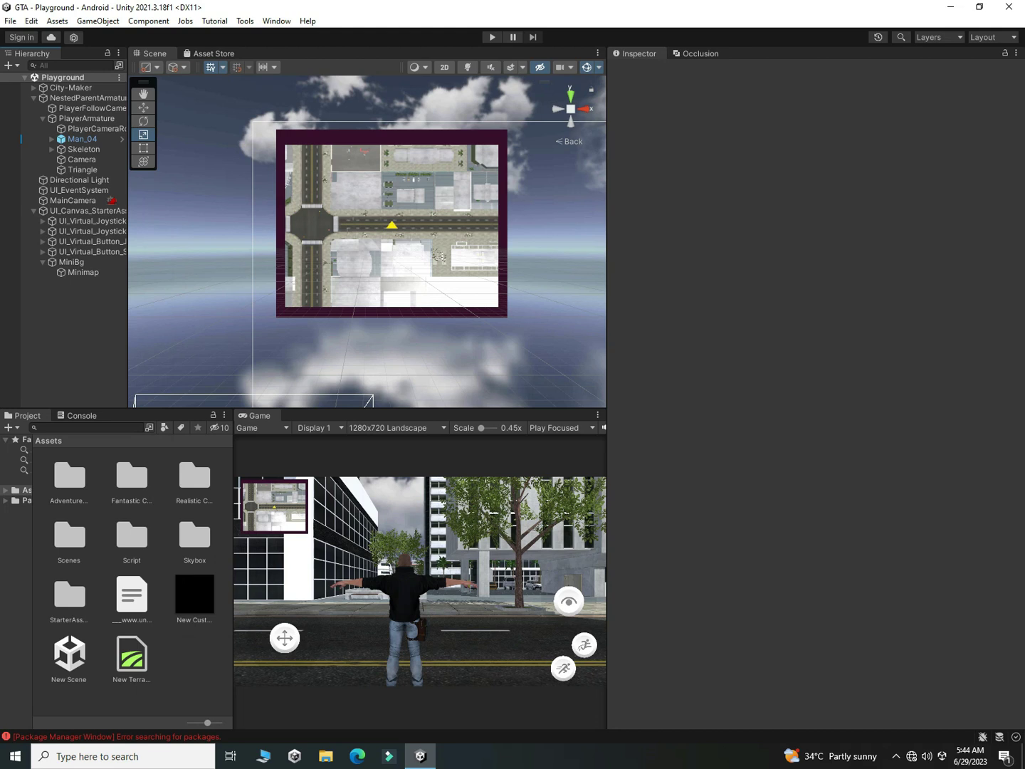
Create an empty game object at the scene's root level and name it Postpro.
{"action": "right_click", "coordinate": [67, 308]}
{"action": "left_click", "coordinate": [111, 461]}
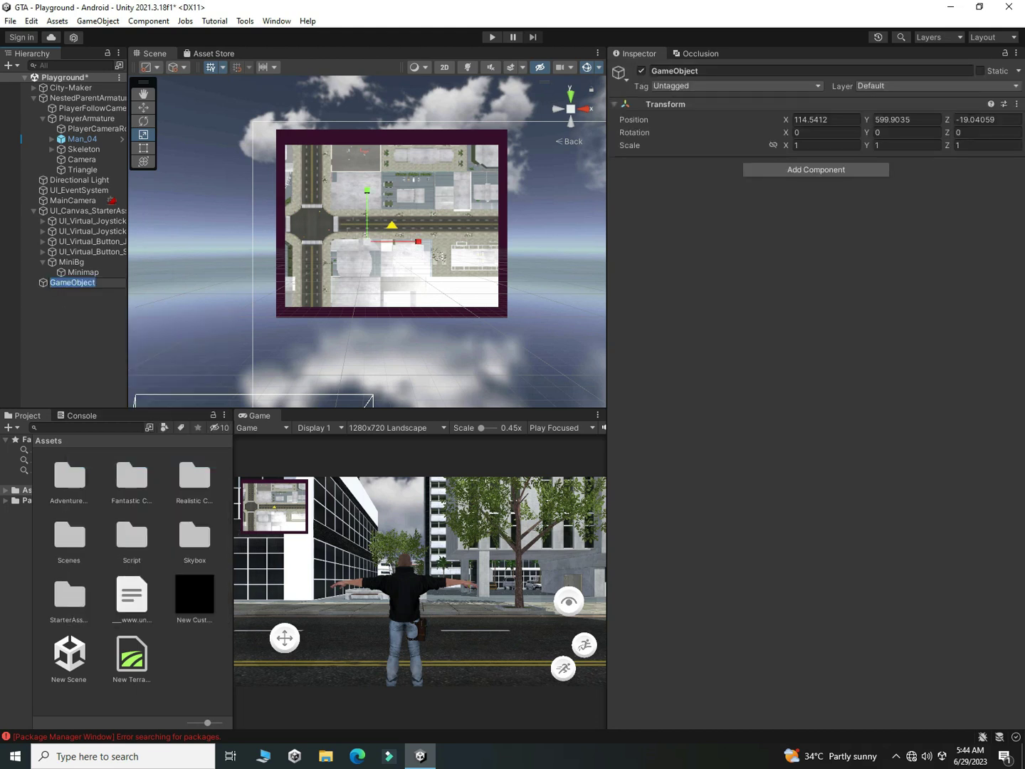
{"action": "type", "text": "Postpro"}
{"action": "key", "text": "Return"}
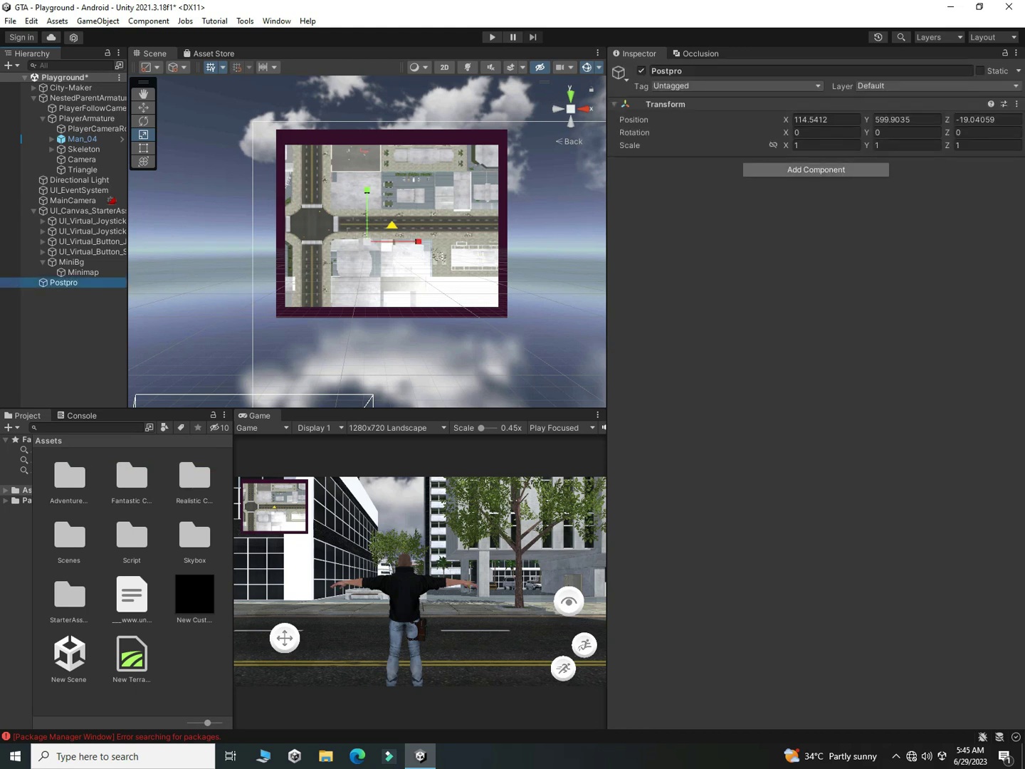
Add a Post-process Volume component to Postpro, make it global and create a new profile for it.
{"action": "left_click", "coordinate": [817, 170]}
{"action": "type", "text": "vol"}
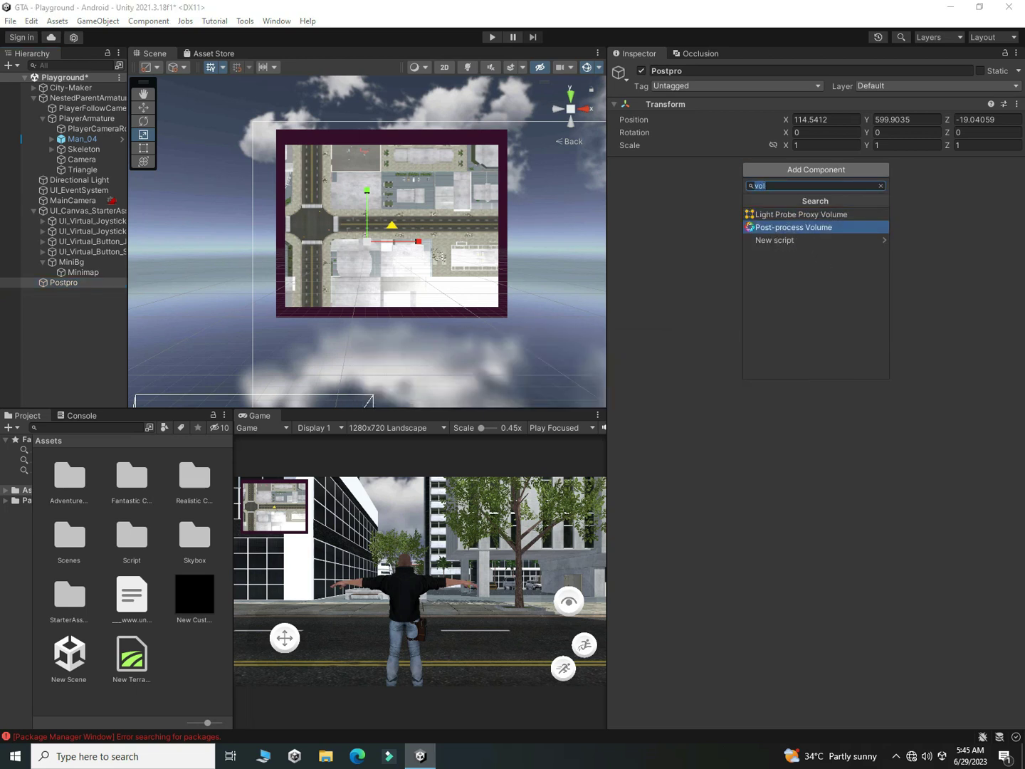
{"action": "key", "text": "Return"}
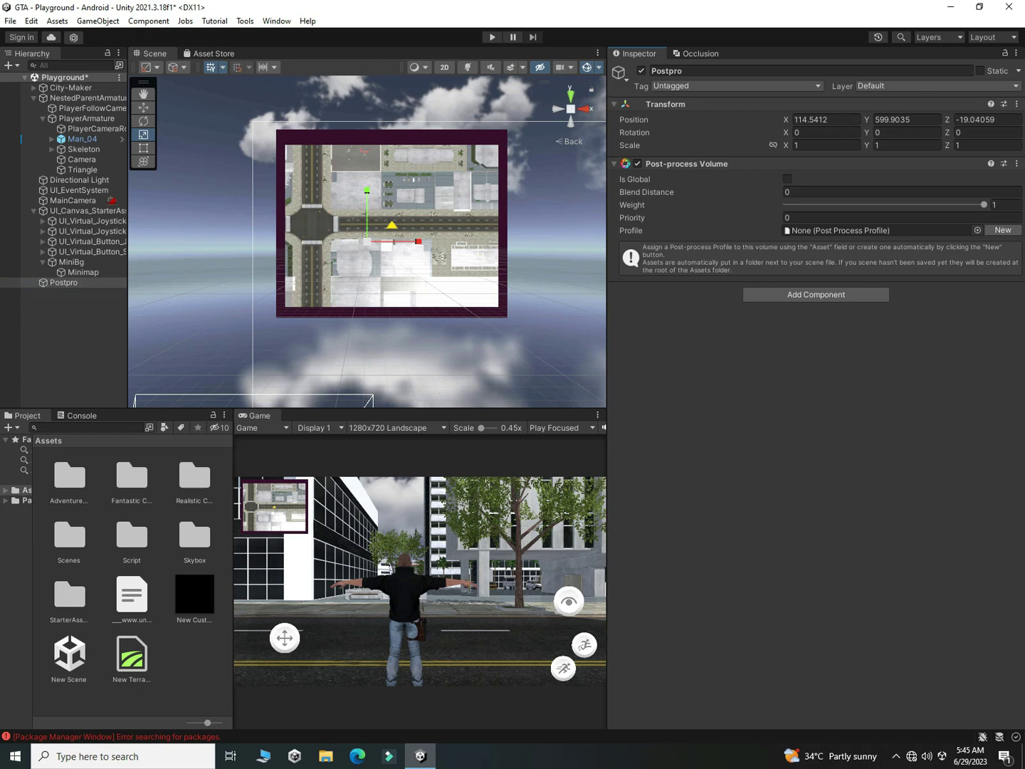
{"action": "left_click", "coordinate": [787, 179]}
{"action": "left_click", "coordinate": [1003, 216]}
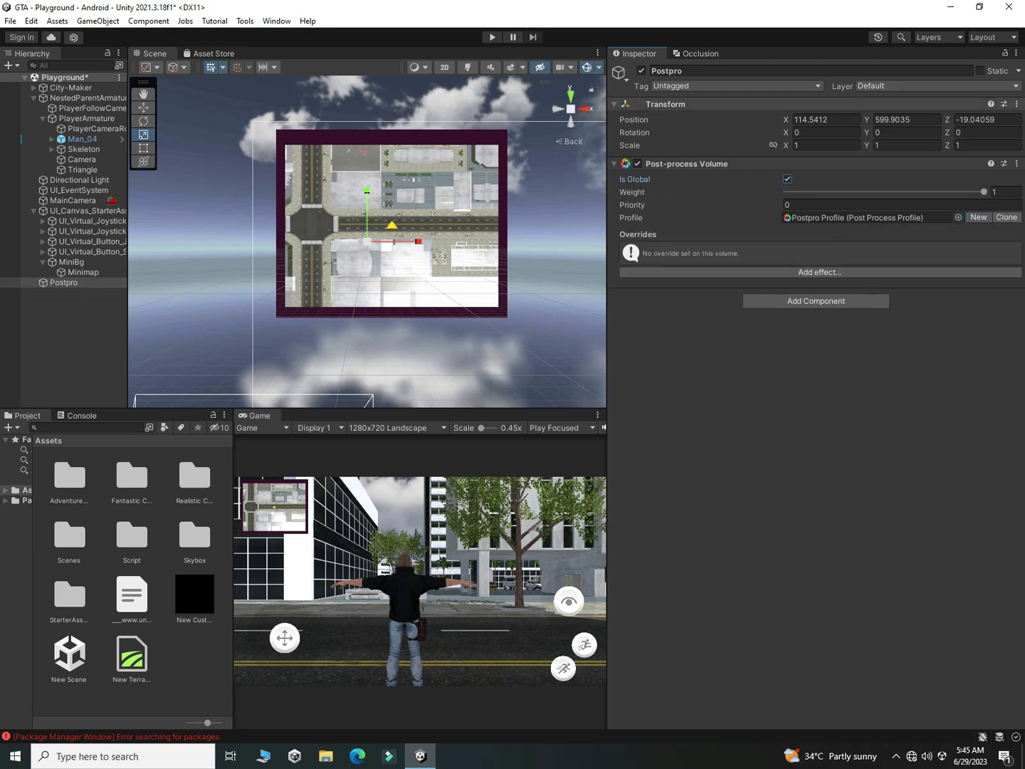
Rename User Layer 6 as postprocessinglayer in the project's layer settings.
{"action": "left_click", "coordinate": [932, 86]}
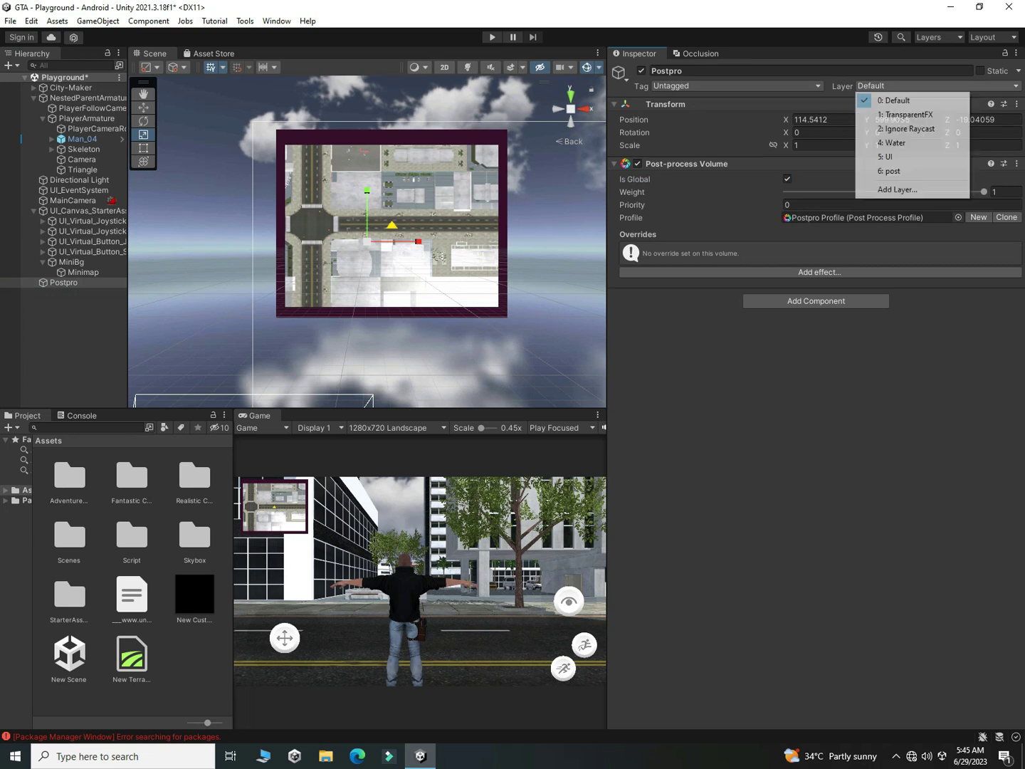
{"action": "left_click", "coordinate": [897, 189]}
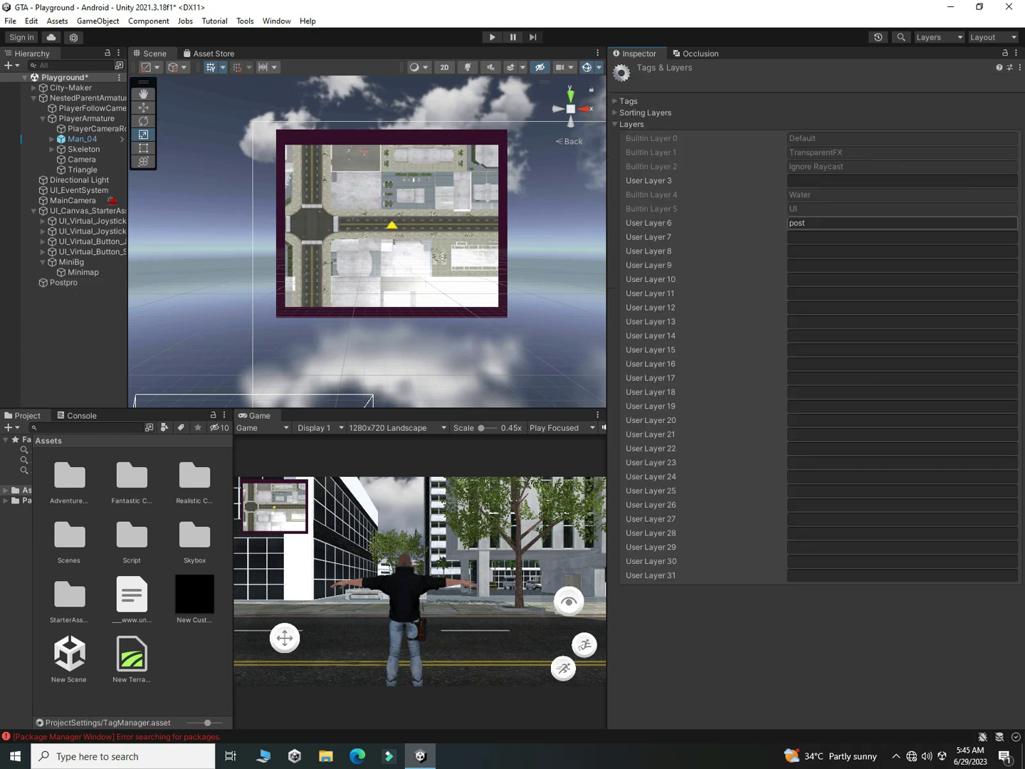
{"action": "left_click", "coordinate": [883, 223]}
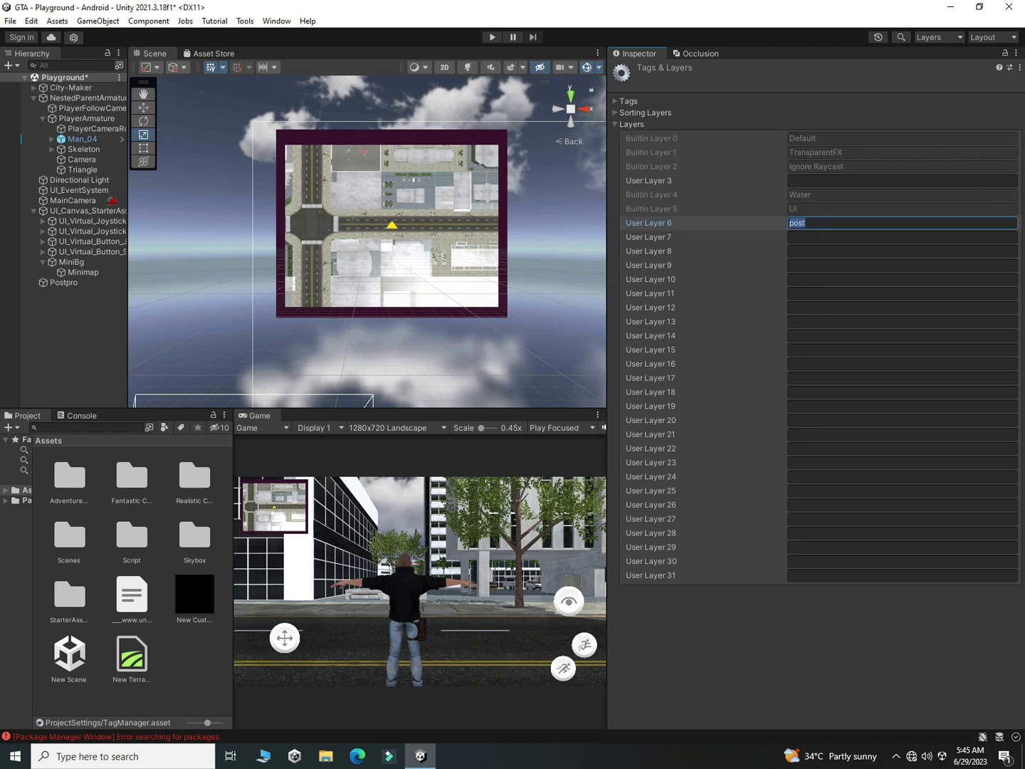
{"action": "type", "text": "postprocessinglayer"}
{"action": "key", "text": "Return"}
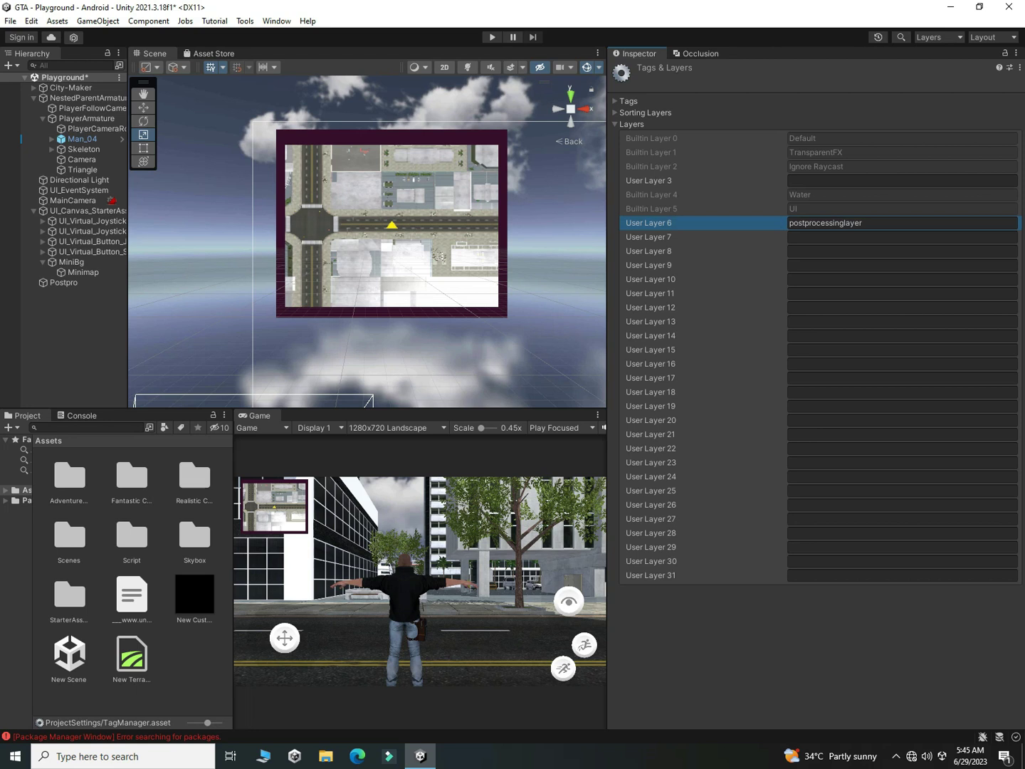
Assign the Postpro object to the postprocessinglayer layer.
{"action": "left_click", "coordinate": [71, 321]}
{"action": "left_click", "coordinate": [63, 282]}
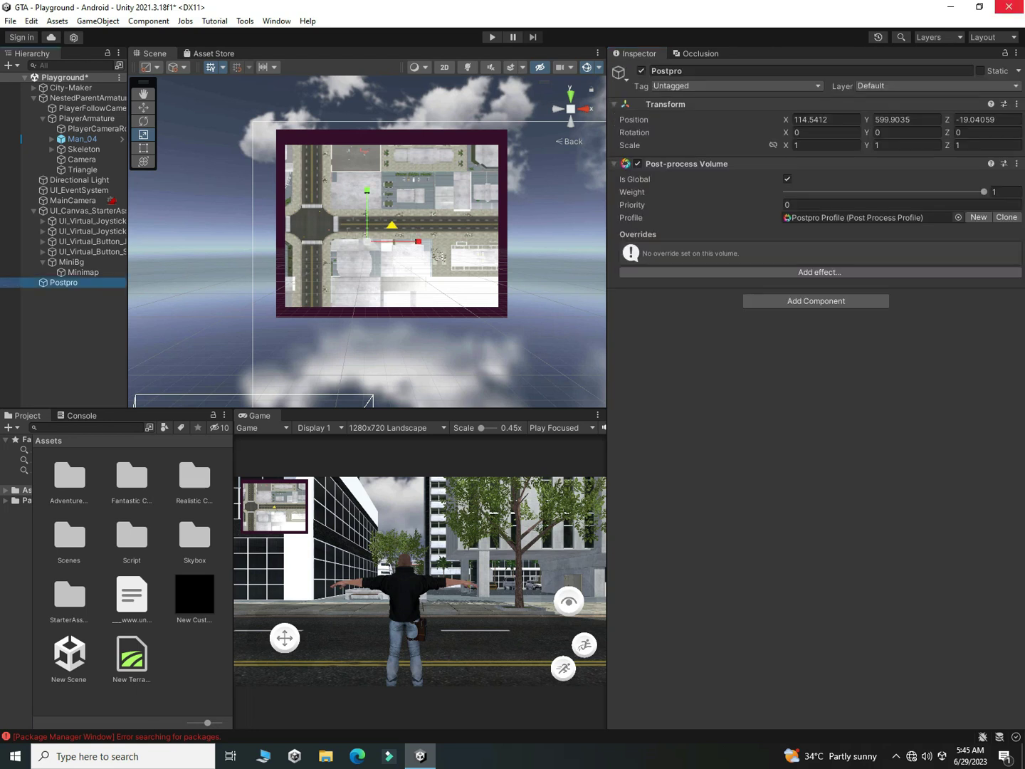
{"action": "left_click", "coordinate": [937, 86]}
{"action": "left_click", "coordinate": [919, 171]}
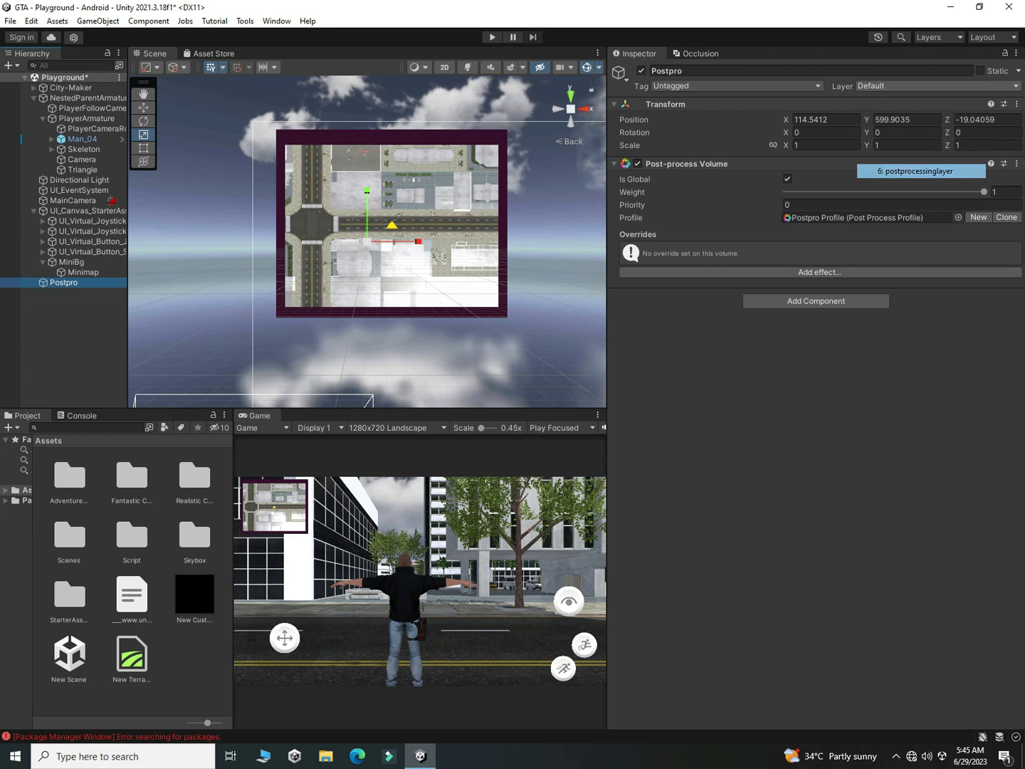
Add a Post-process Layer component to the overhead minimap Camera under PlayerArmature.
{"action": "left_click", "coordinate": [82, 159]}
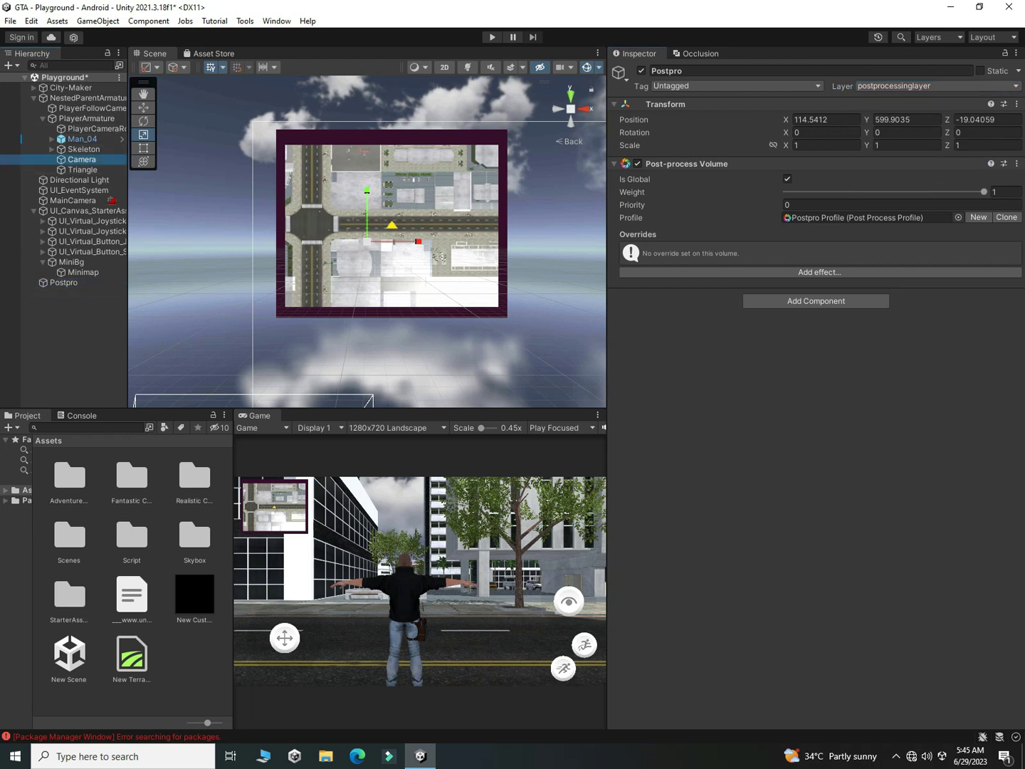
{"action": "left_click", "coordinate": [816, 439]}
{"action": "type", "text": "layer"}
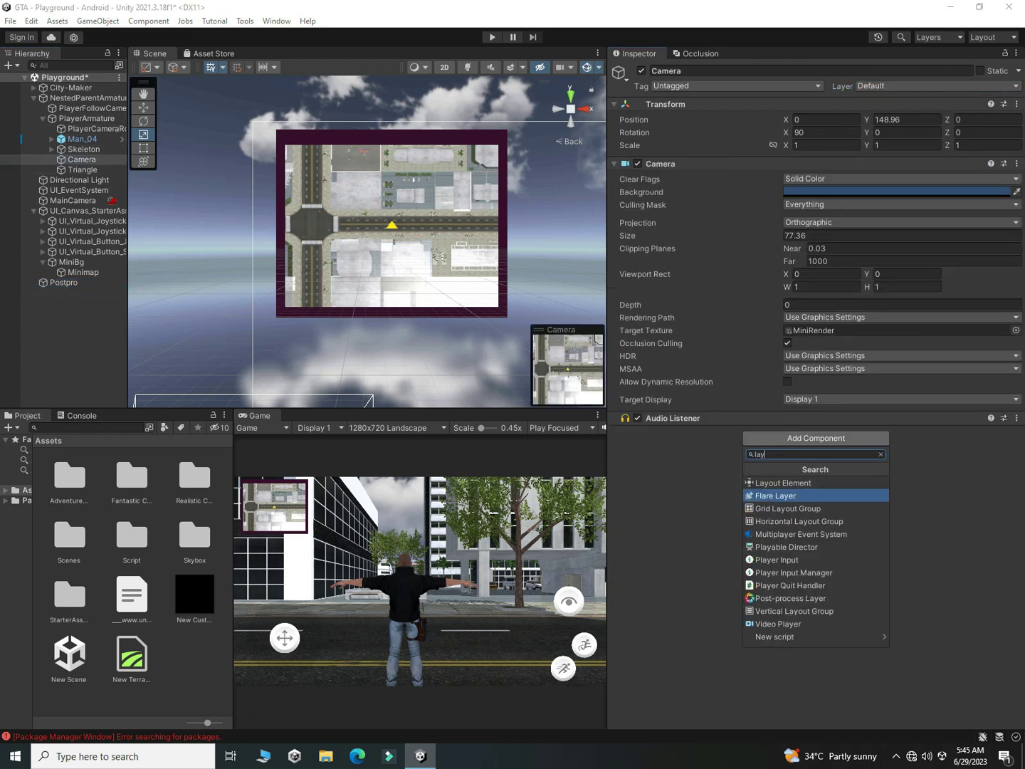
{"action": "key", "text": "Down"}
{"action": "key", "text": "Down"}
{"action": "key", "text": "Down"}
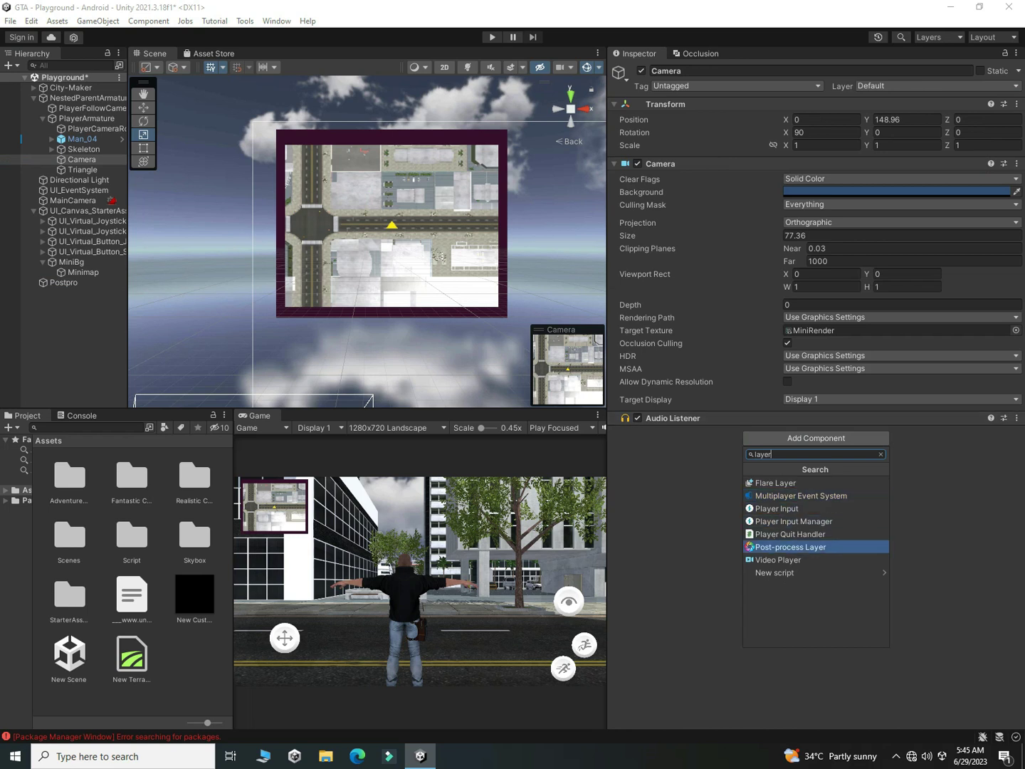
{"action": "key", "text": "Return"}
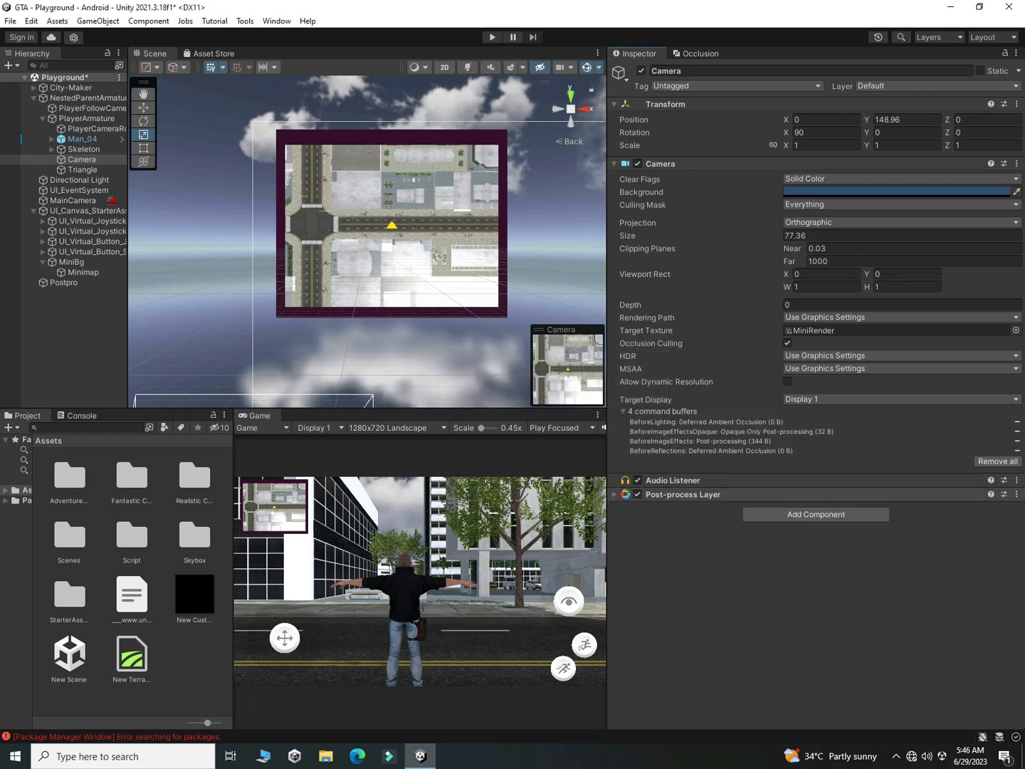
Set the Camera's Post-process Layer to postprocessinglayer and its anti-aliasing mode to Fast Approximate Anti-aliasing (FXAA).
{"action": "left_click", "coordinate": [902, 535]}
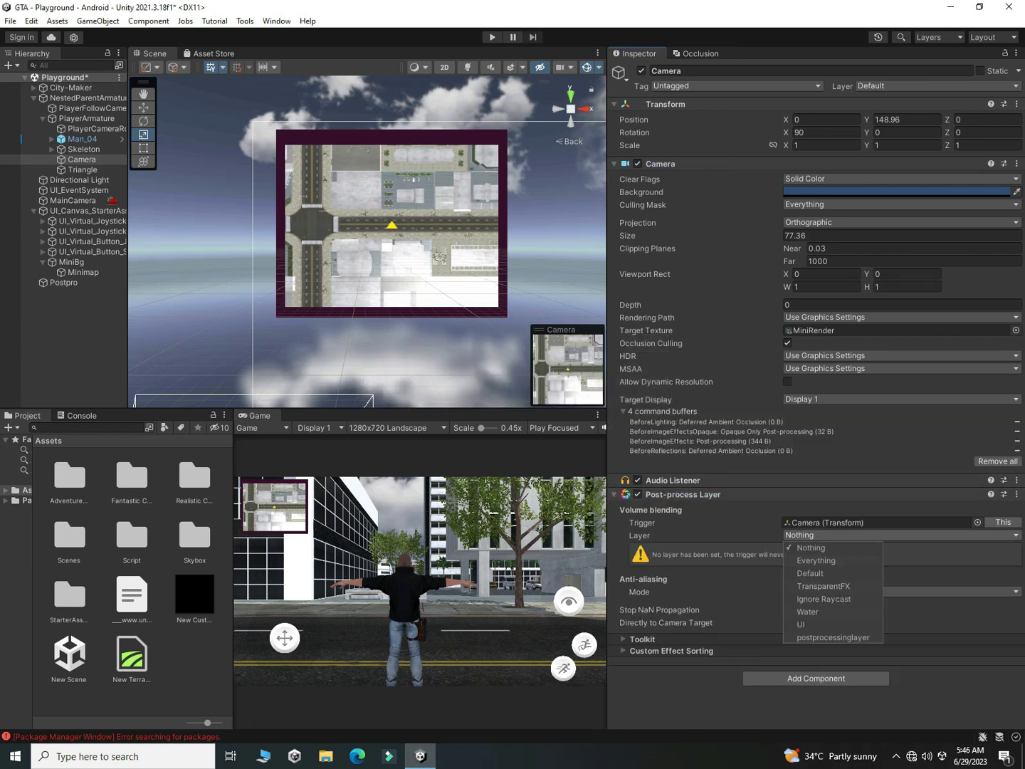
{"action": "left_click", "coordinate": [832, 638]}
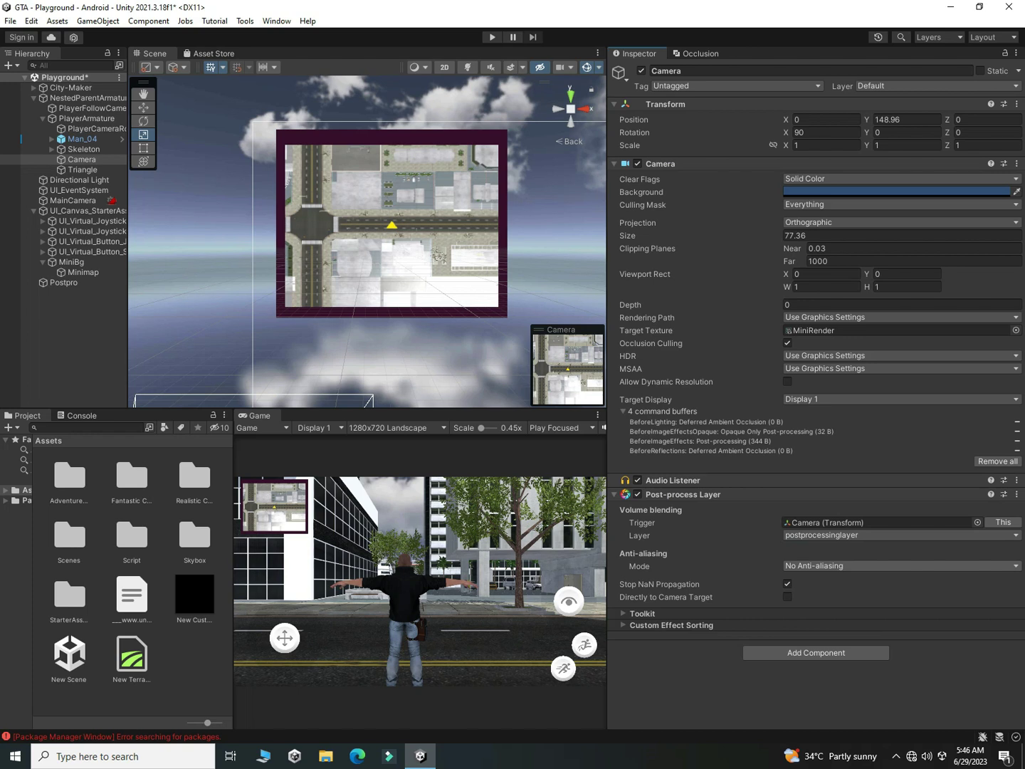
{"action": "left_click", "coordinate": [900, 566]}
{"action": "left_click", "coordinate": [847, 595]}
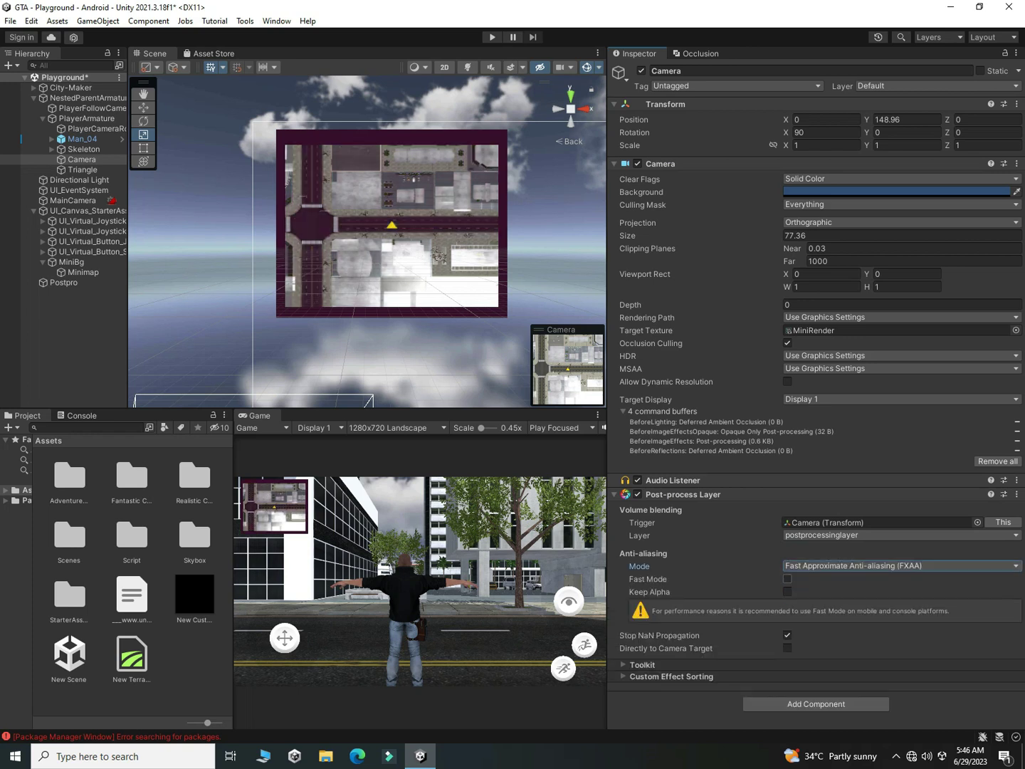
Enable Fast Mode for the Camera's FXAA, save the scene, and assign the Camera to the postprocessinglayer layer.
{"action": "left_click", "coordinate": [787, 578]}
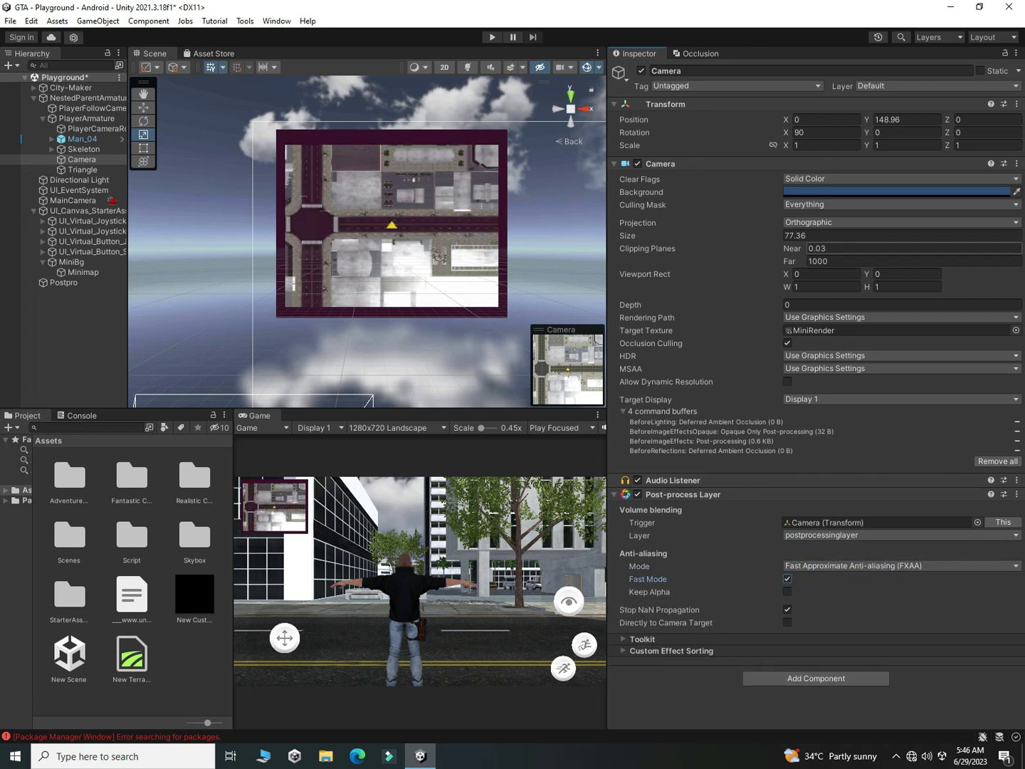
{"action": "key", "text": "shift+space"}
{"action": "key", "text": "shift+space"}
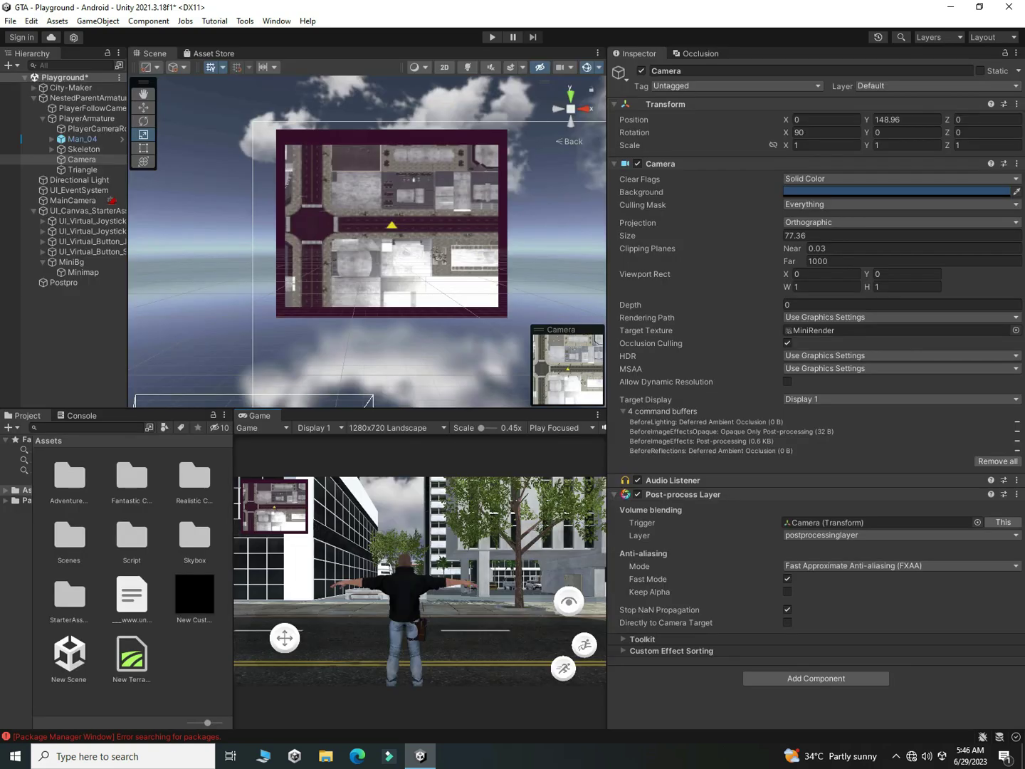
{"action": "key", "text": "ctrl+s"}
{"action": "left_click", "coordinate": [938, 86]}
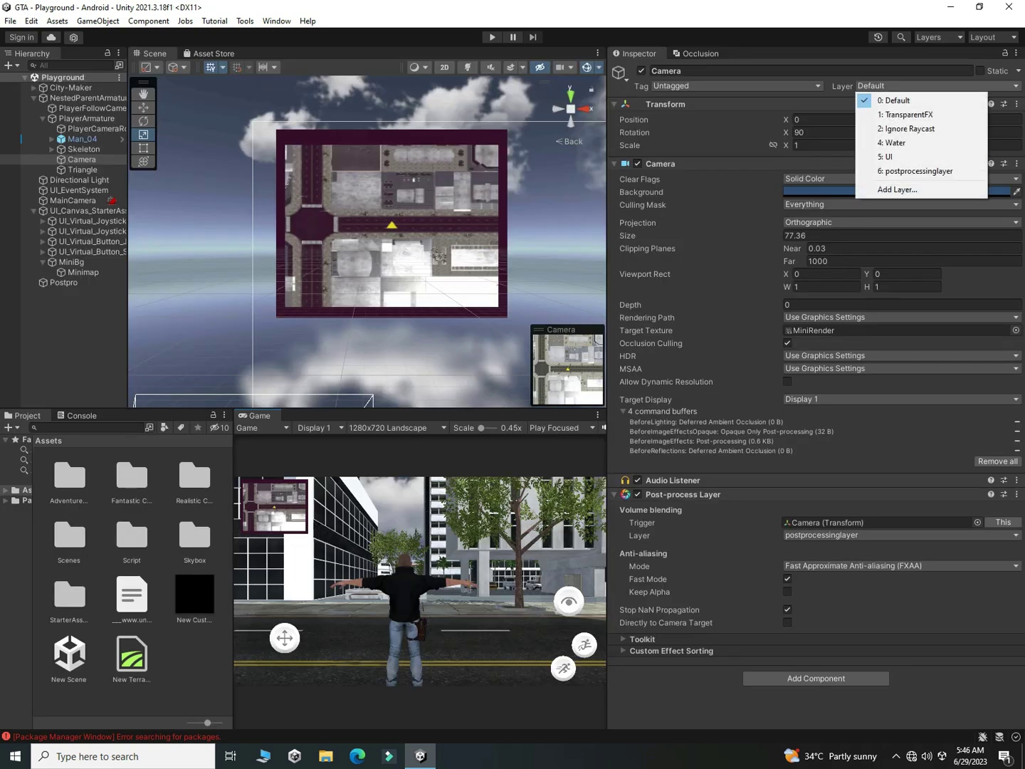
{"action": "left_click", "coordinate": [913, 171]}
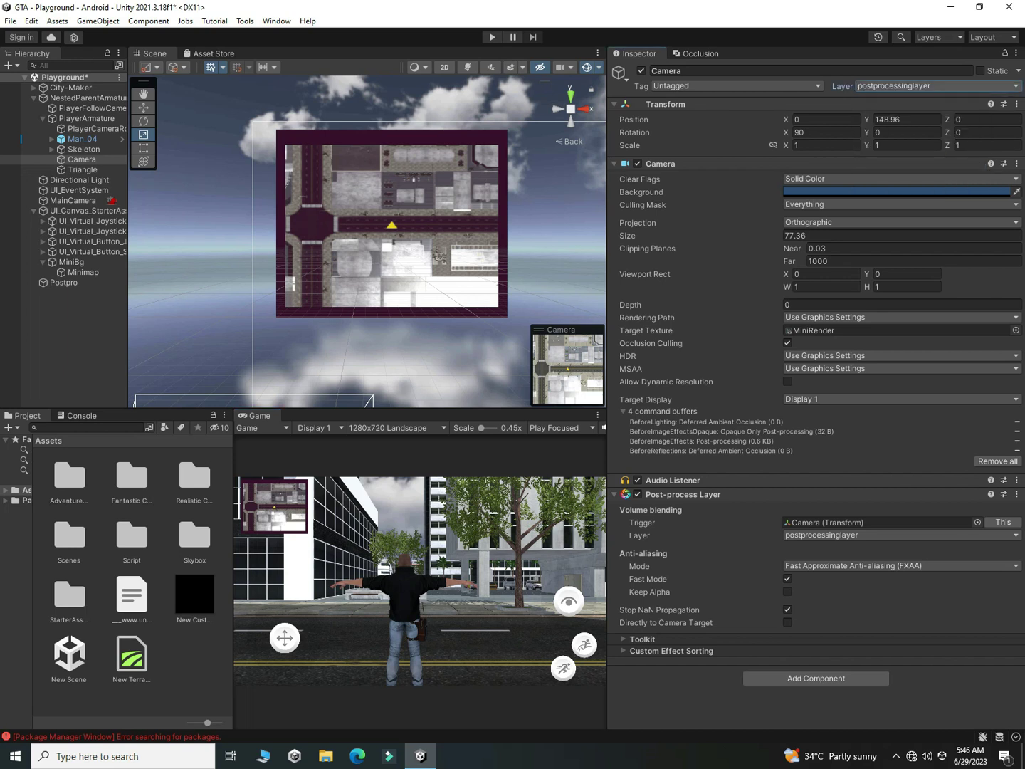
Add a Vignette effect to the Postpro object's Post-process Volume and set its intensity to 0.318.
{"action": "left_click", "coordinate": [63, 283]}
{"action": "left_click", "coordinate": [763, 272]}
{"action": "mouse_move", "coordinate": [791, 279]}
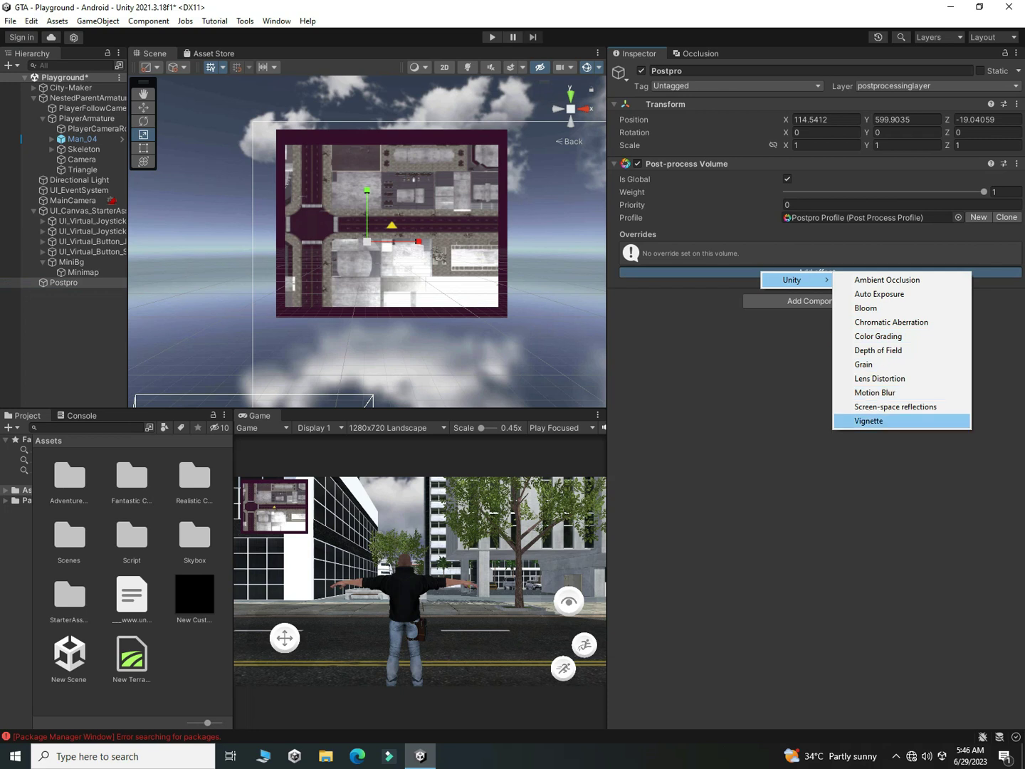
{"action": "left_click", "coordinate": [875, 420]}
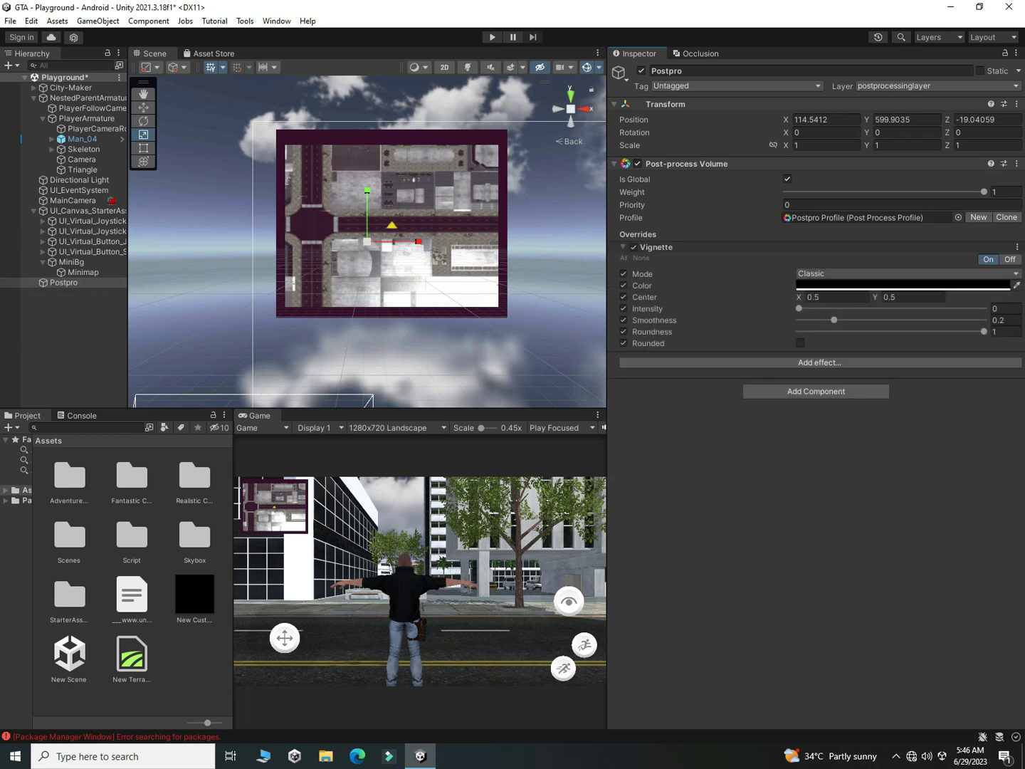
{"action": "left_click_drag", "start_coordinate": [798, 308], "coordinate": [858, 309]}
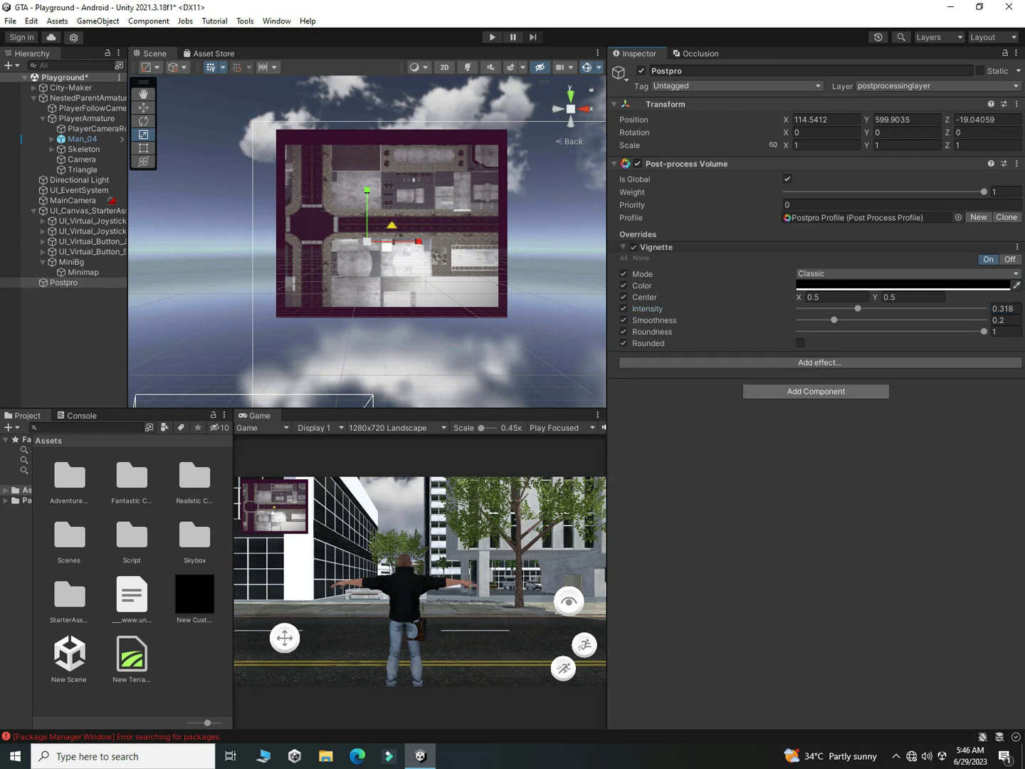
Try an Auto Exposure effect with adjusted minimum and maximum exposure on the Postpro volume, and remove it.
{"action": "left_click", "coordinate": [840, 363]}
{"action": "mouse_move", "coordinate": [867, 369]}
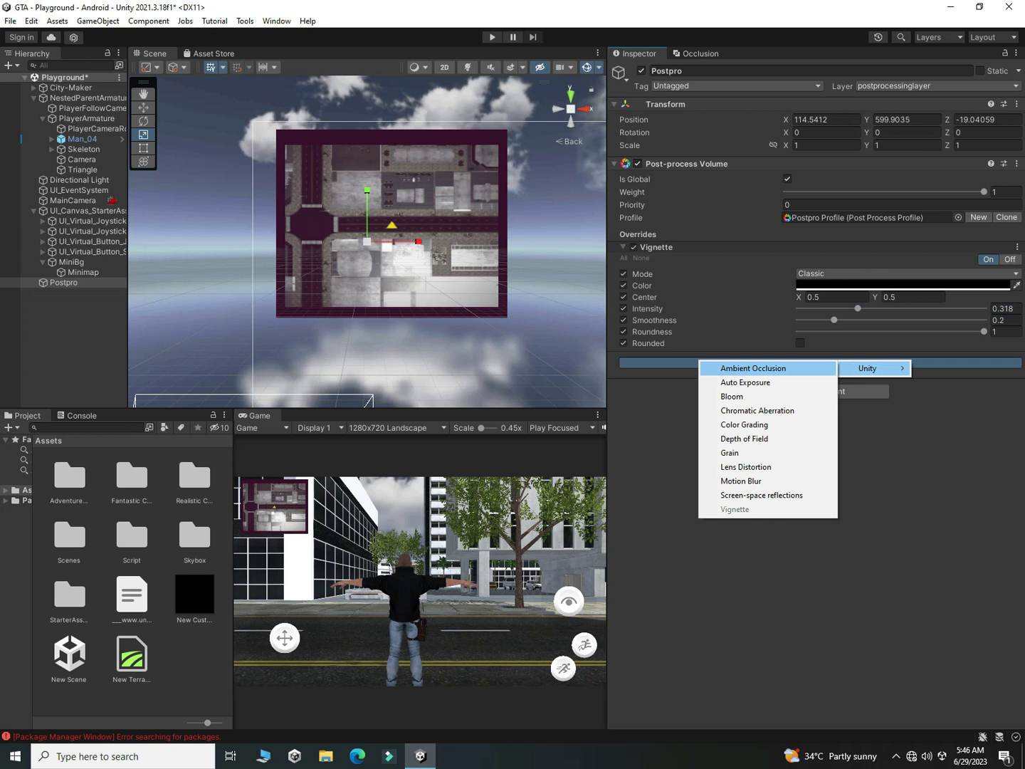
{"action": "left_click", "coordinate": [746, 381]}
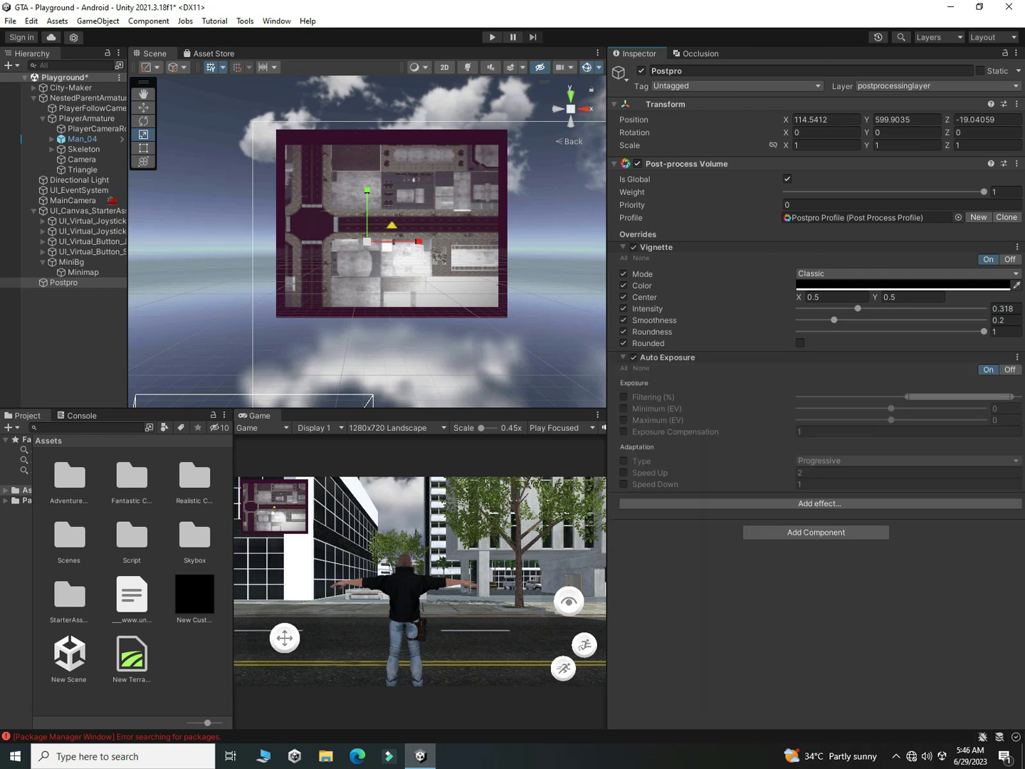
{"action": "left_click", "coordinate": [624, 369]}
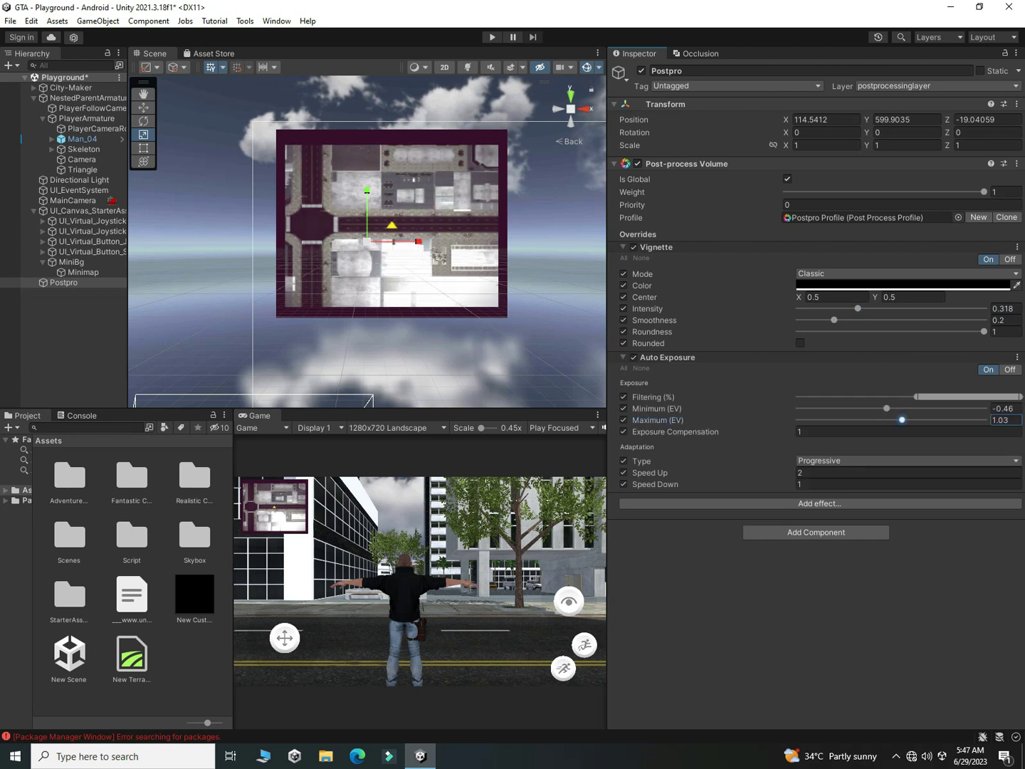
{"action": "left_click_drag", "start_coordinate": [902, 420], "coordinate": [887, 420]}
{"action": "left_click", "coordinate": [1017, 357]}
{"action": "left_click", "coordinate": [956, 384]}
Add a Color Grading effect to the Postpro volume and enable all of its settings.
{"action": "left_click", "coordinate": [816, 361]}
{"action": "mouse_move", "coordinate": [845, 374]}
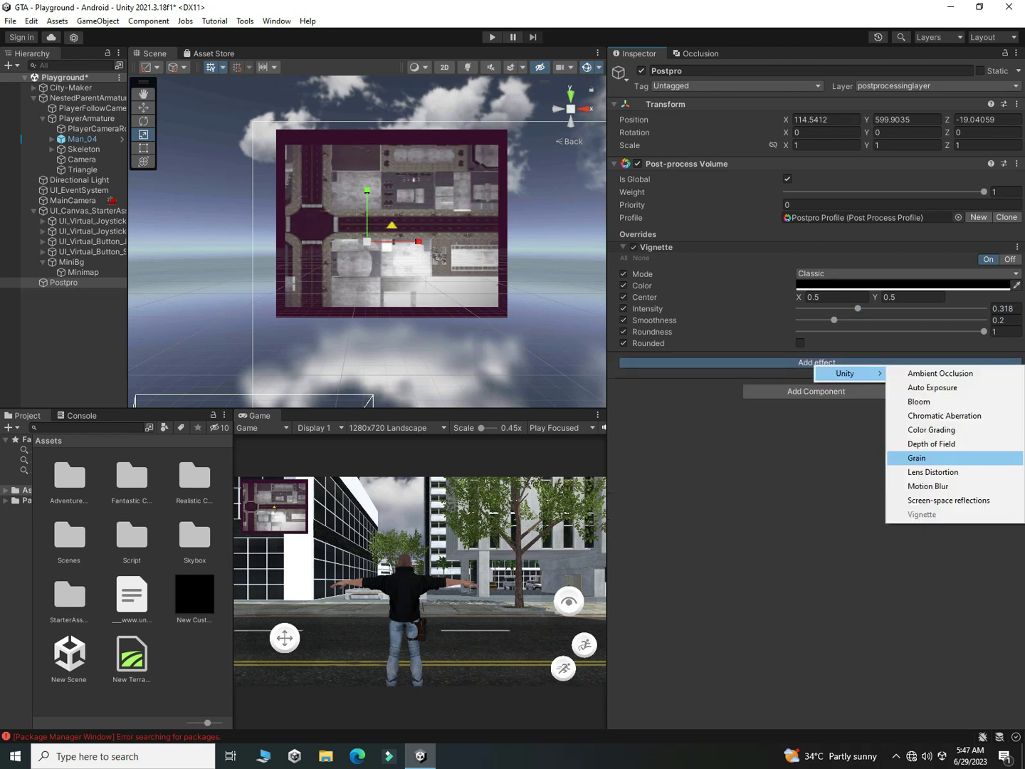
{"action": "left_click", "coordinate": [944, 429]}
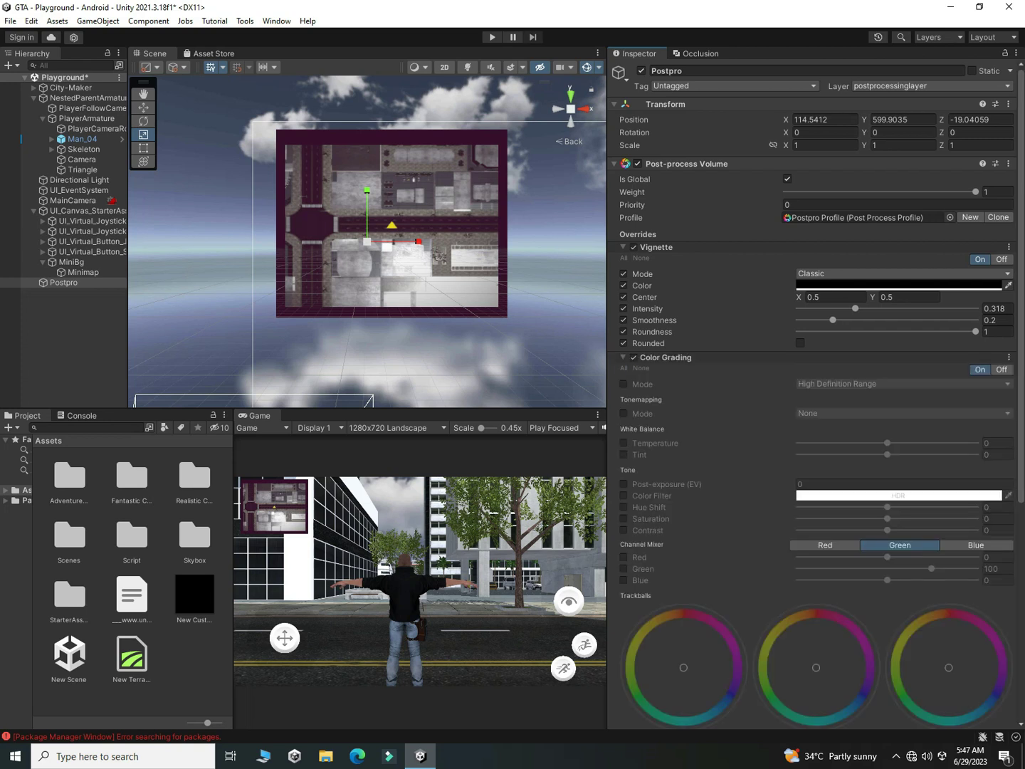
{"action": "left_click", "coordinate": [624, 369]}
Adjust the Color Grading trackballs to about 1.43 for Gain, 0.70 for Gamma and -0.57 for Lift.
{"action": "scroll", "coordinate": [624, 368], "scroll_direction": "down", "scroll_amount": 5}
{"action": "left_click_drag", "start_coordinate": [949, 406], "coordinate": [973, 405]}
{"action": "left_click_drag", "start_coordinate": [817, 407], "coordinate": [841, 405]}
{"action": "left_click_drag", "start_coordinate": [683, 405], "coordinate": [652, 405]}
{"action": "scroll", "coordinate": [657, 405], "scroll_direction": "up", "scroll_amount": 8}
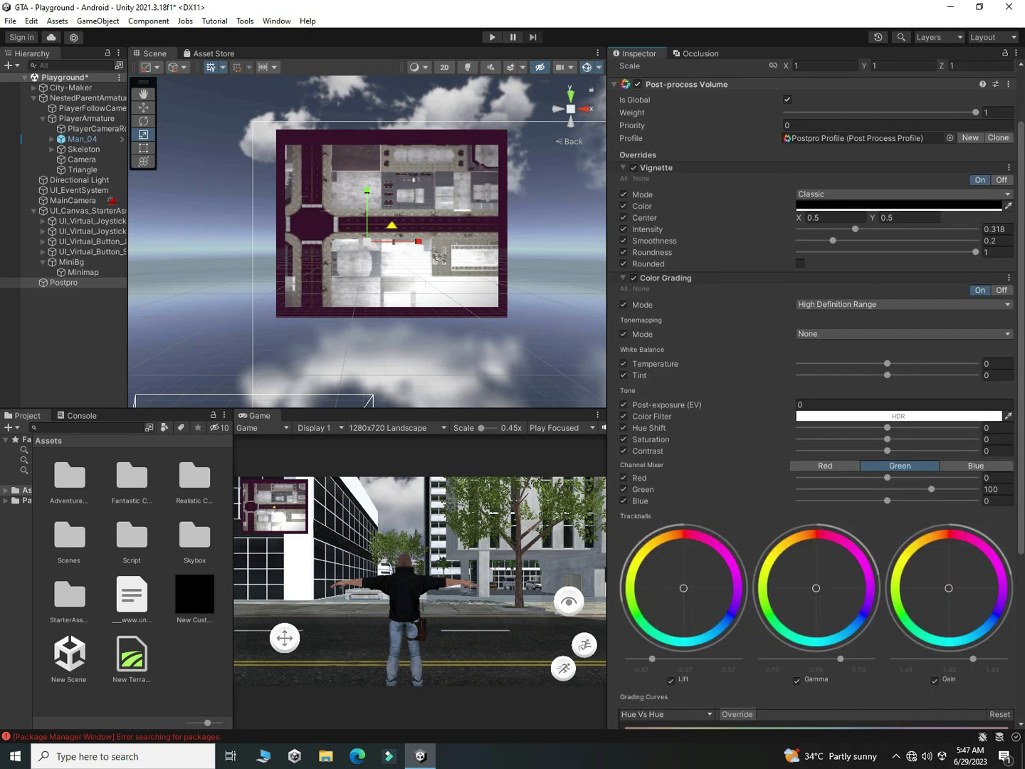
Set the Color Grading temperature to -24.6 and the post-exposure to 0.11 EV.
{"action": "left_click", "coordinate": [887, 387]}
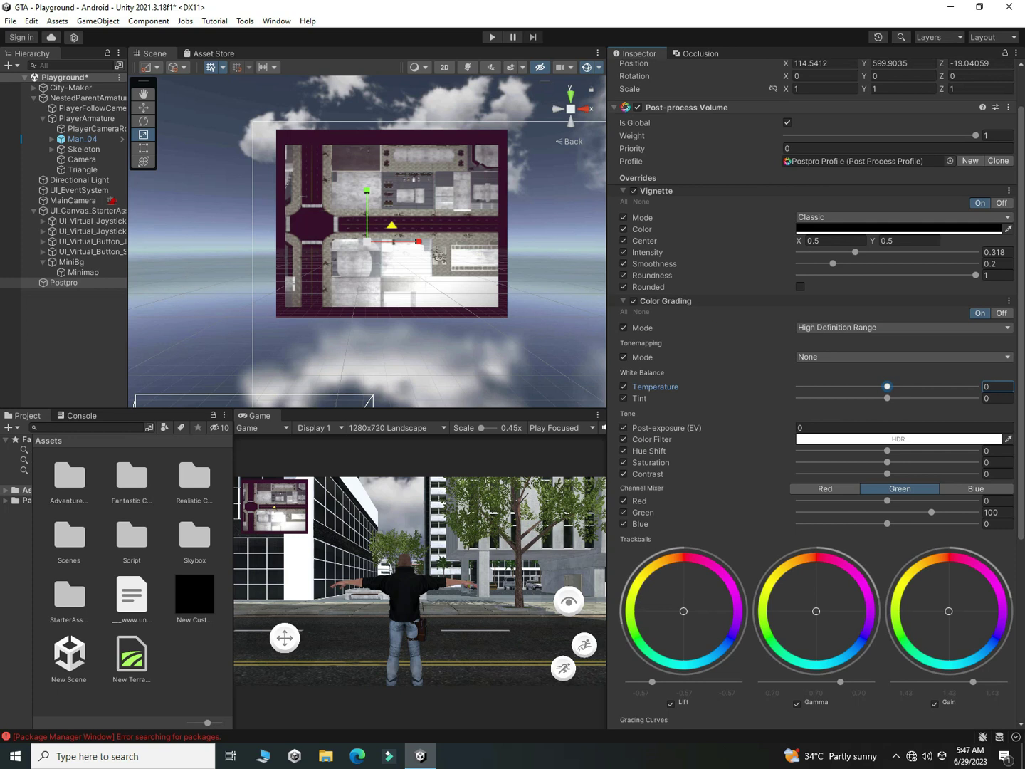
{"action": "left_click_drag", "start_coordinate": [887, 388], "coordinate": [866, 386]}
{"action": "scroll", "coordinate": [866, 387], "scroll_direction": "down", "scroll_amount": 3}
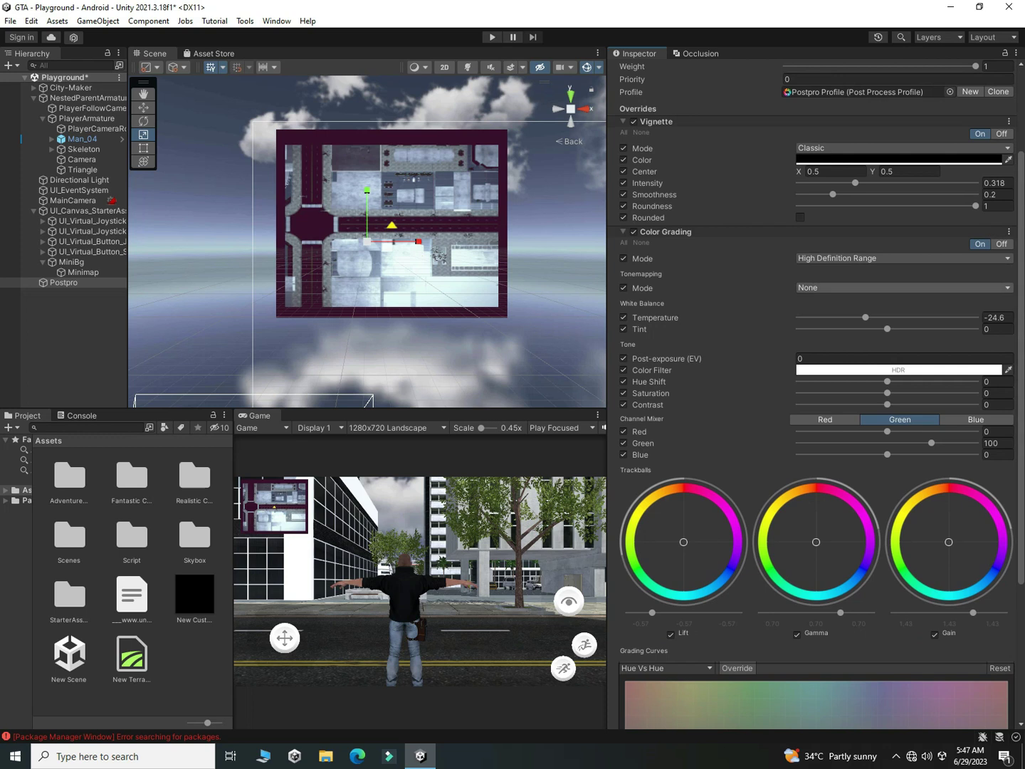
{"action": "left_click", "coordinate": [684, 358]}
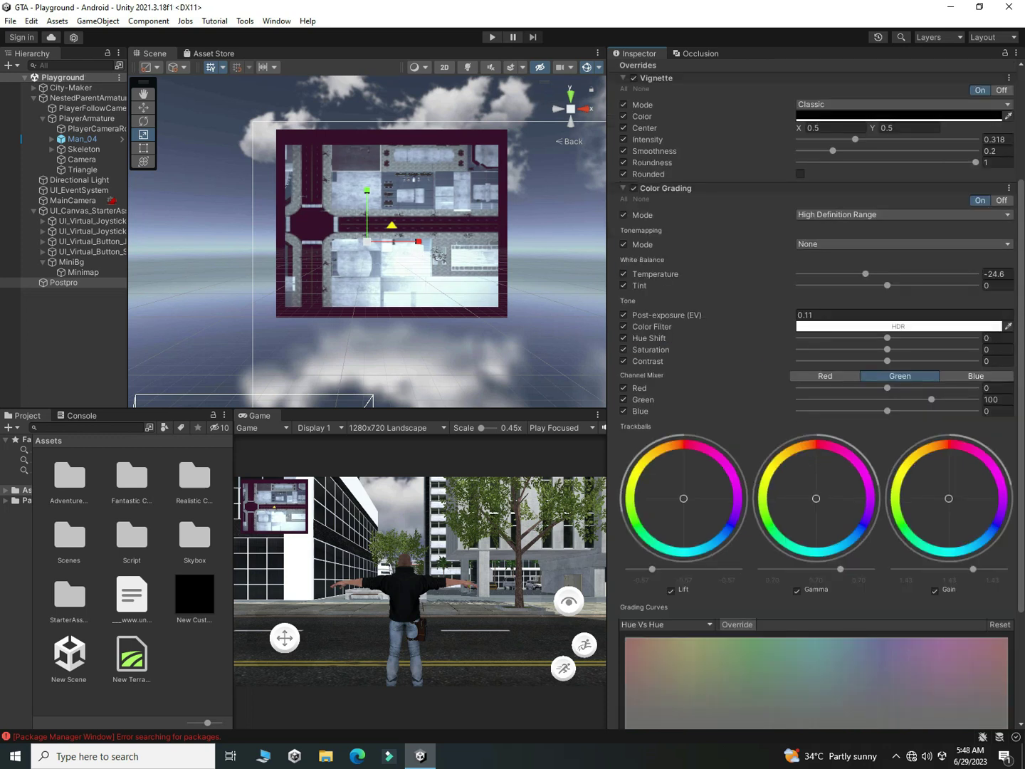
{"action": "scroll", "coordinate": [816, 426], "scroll_direction": "down", "scroll_amount": 5}
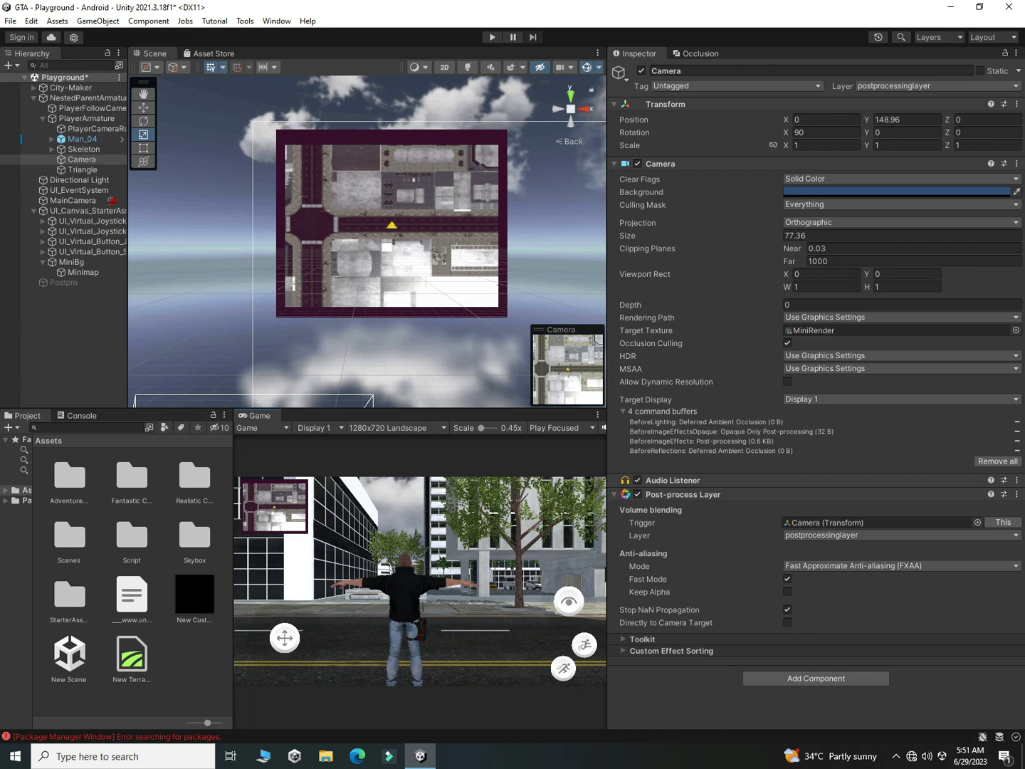
Set the Camera's Post-process Layer to No Anti-aliasing and reactivate the Postpro object.
{"action": "left_click", "coordinate": [900, 566]}
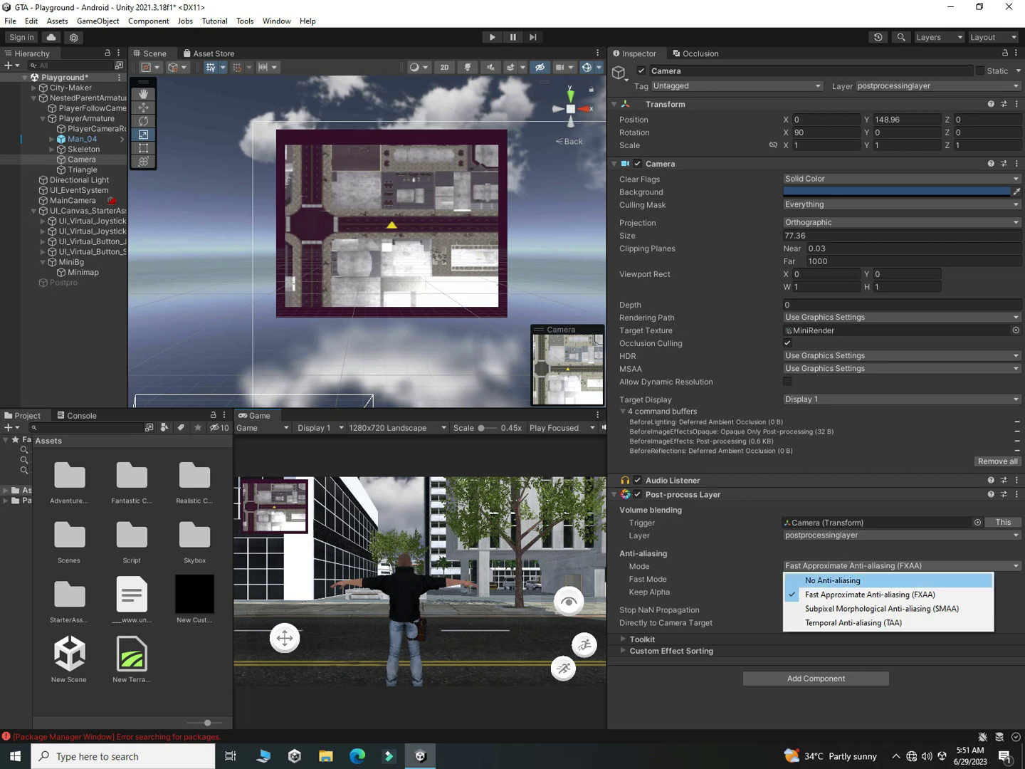
{"action": "left_click", "coordinate": [834, 579]}
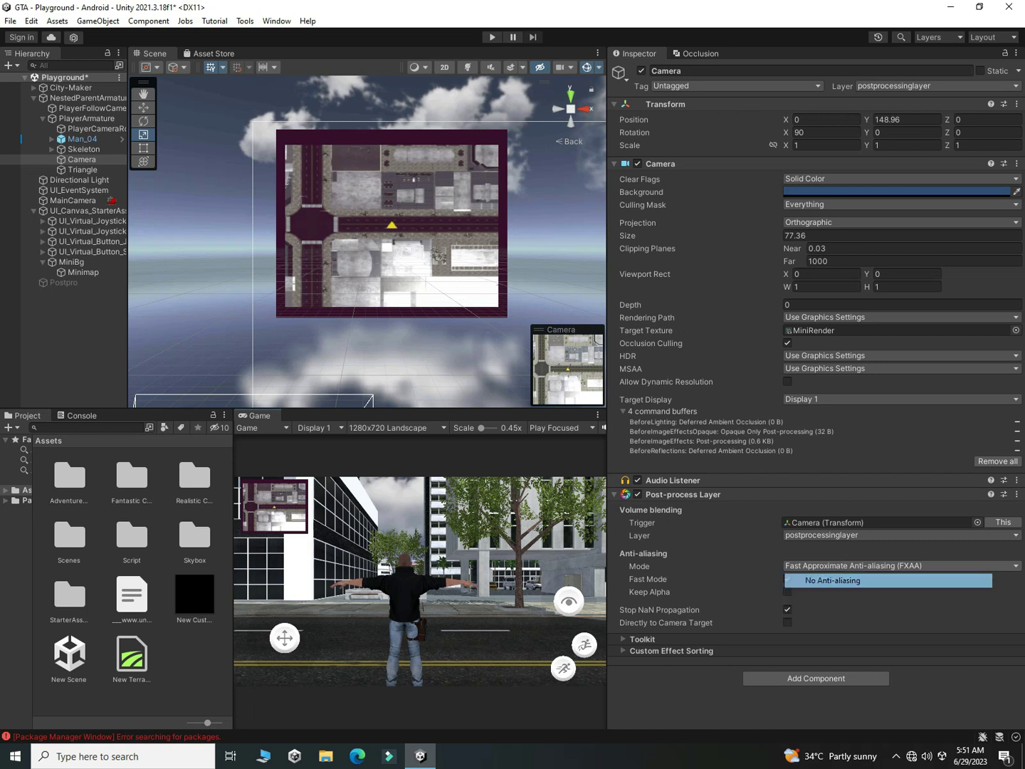
{"action": "left_click", "coordinate": [63, 282]}
{"action": "left_click", "coordinate": [641, 70]}
{"action": "right_click_drag", "start_coordinate": [456, 214], "coordinate": [427, 221]}
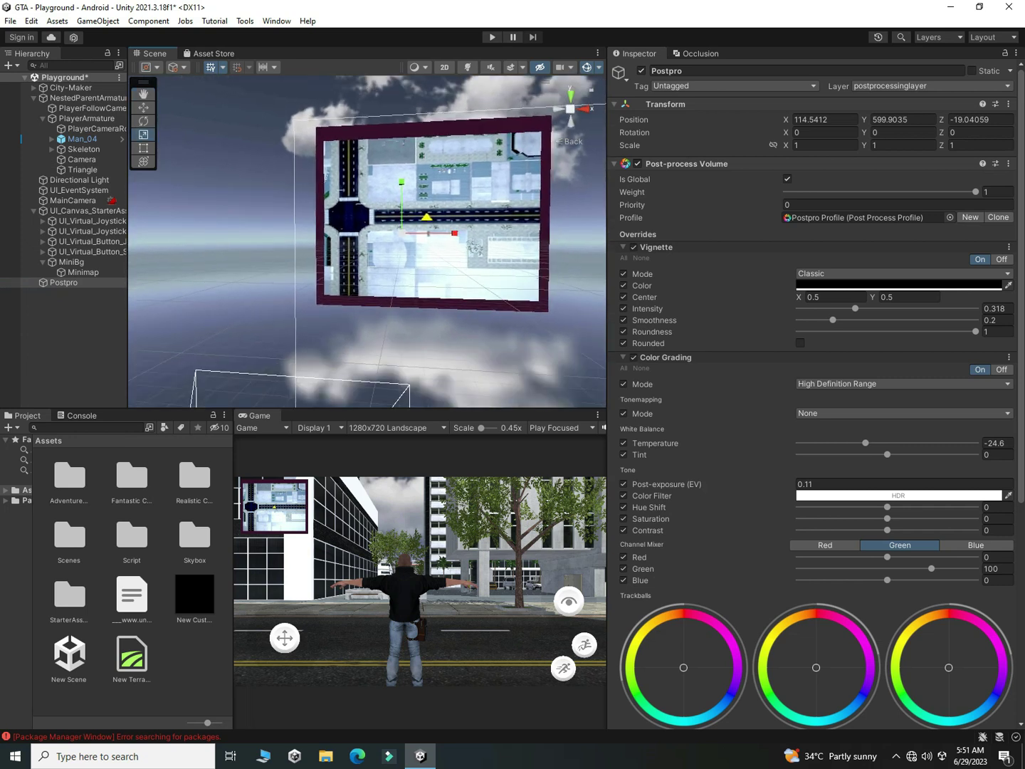
Set Postpro's Color Grading temperature to 13.1, check the minimap in the enlarged Game view and save the scene.
{"action": "left_click", "coordinate": [865, 444]}
{"action": "left_click_drag", "start_coordinate": [865, 443], "coordinate": [900, 442]}
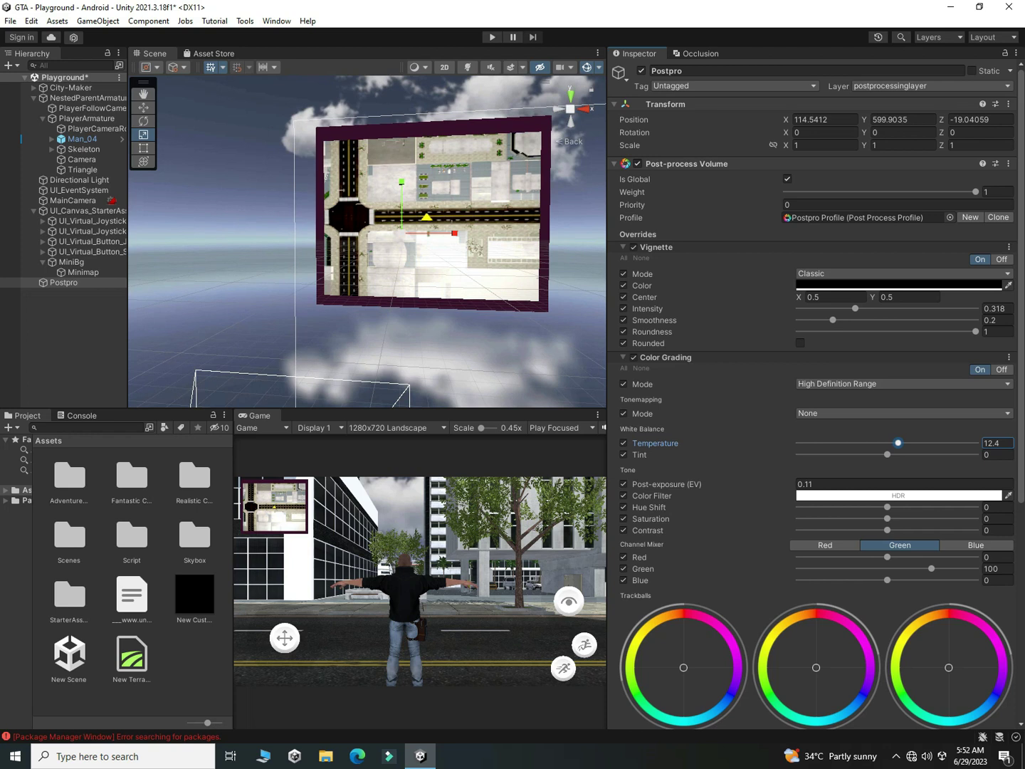
{"action": "key", "text": "shift+space"}
{"action": "key", "text": "ctrl+s"}
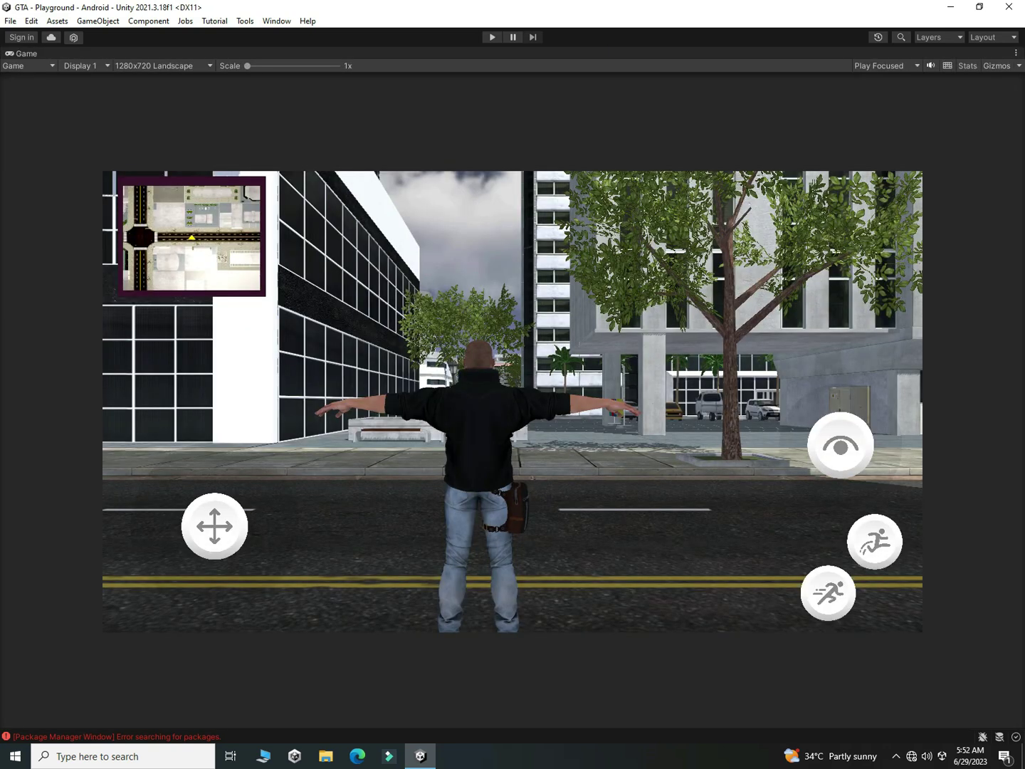
Try a Color Grading tint of 22.5 on the Postpro volume and undo it.
{"action": "key", "text": "shift+space"}
{"action": "mouse_move", "coordinate": [887, 454]}
{"action": "left_mouse_down"}
{"action": "mouse_move", "coordinate": [877, 454]}
{"action": "mouse_move", "coordinate": [907, 454]}
{"action": "left_mouse_up"}
{"action": "scroll", "coordinate": [907, 457], "scroll_direction": "down", "scroll_amount": 2}
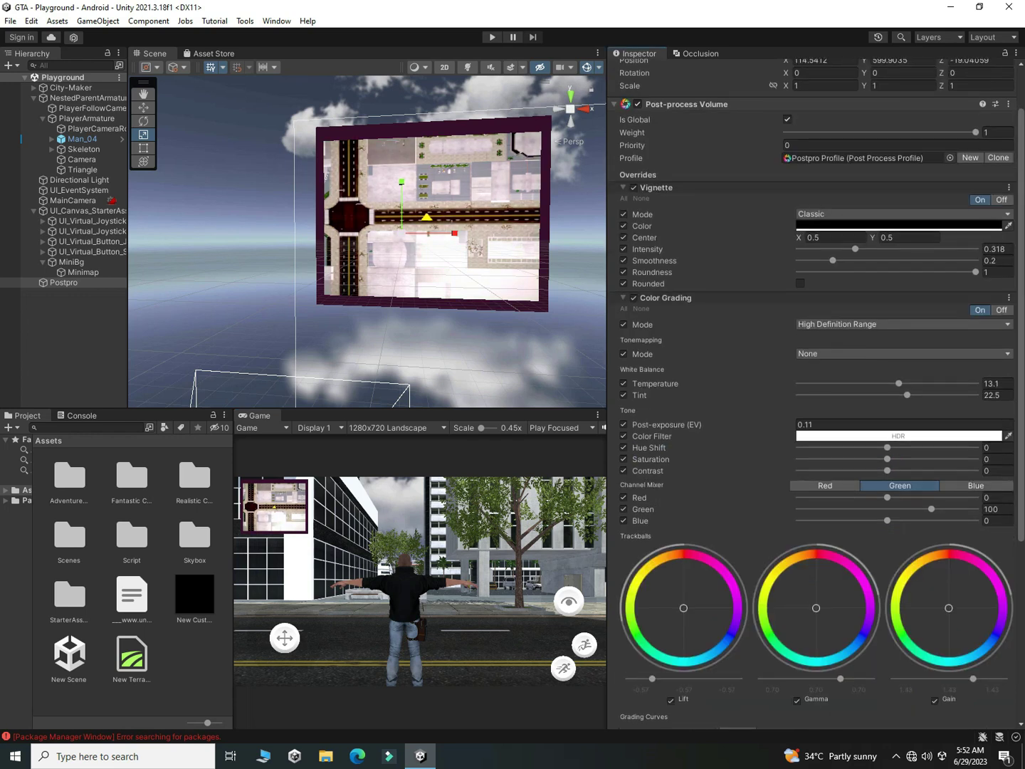
{"action": "key", "text": "ctrl+z"}
{"action": "left_click_drag", "start_coordinate": [1021, 384], "coordinate": [1021, 478]}
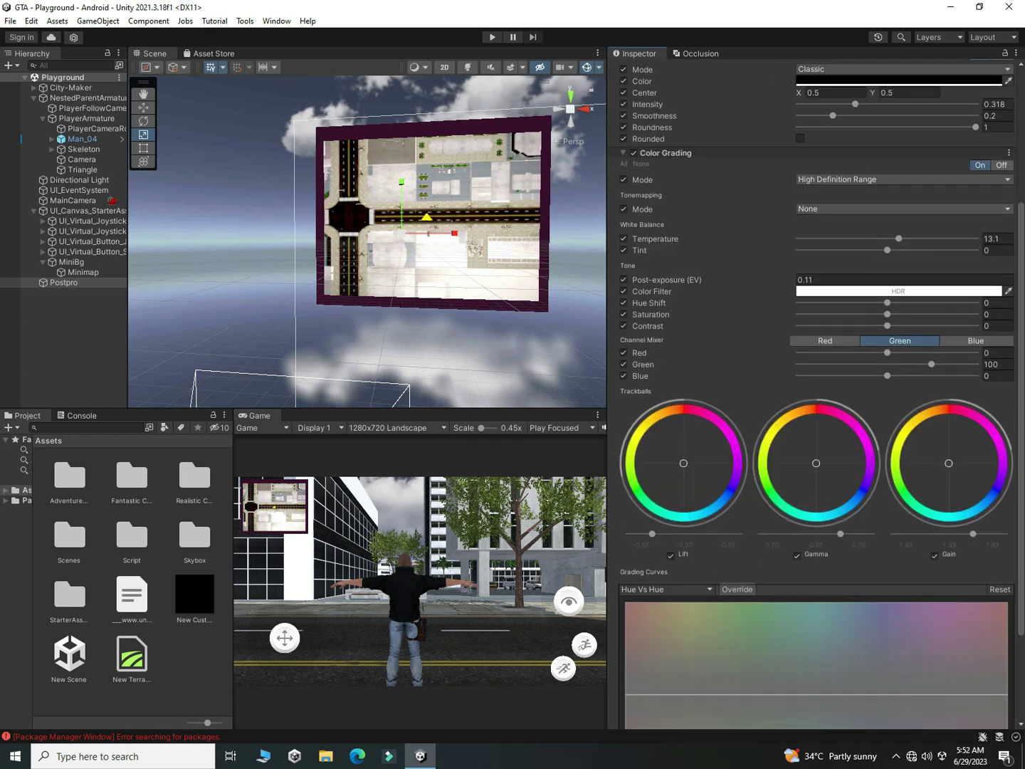
{"action": "key", "text": "shift+space"}
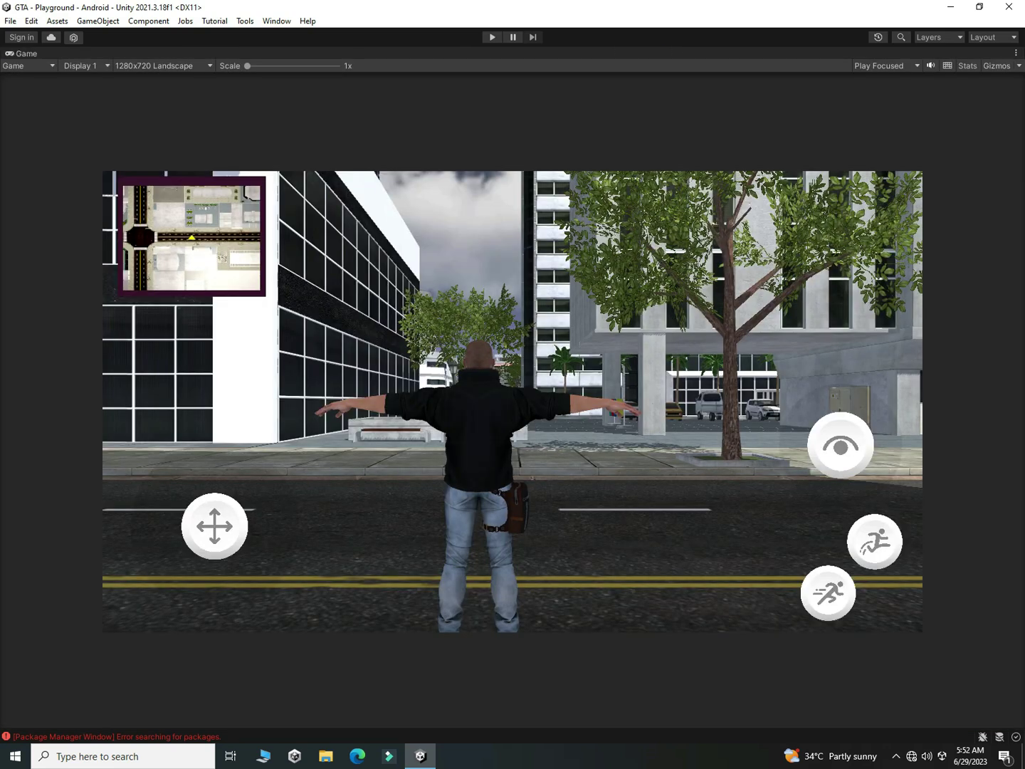